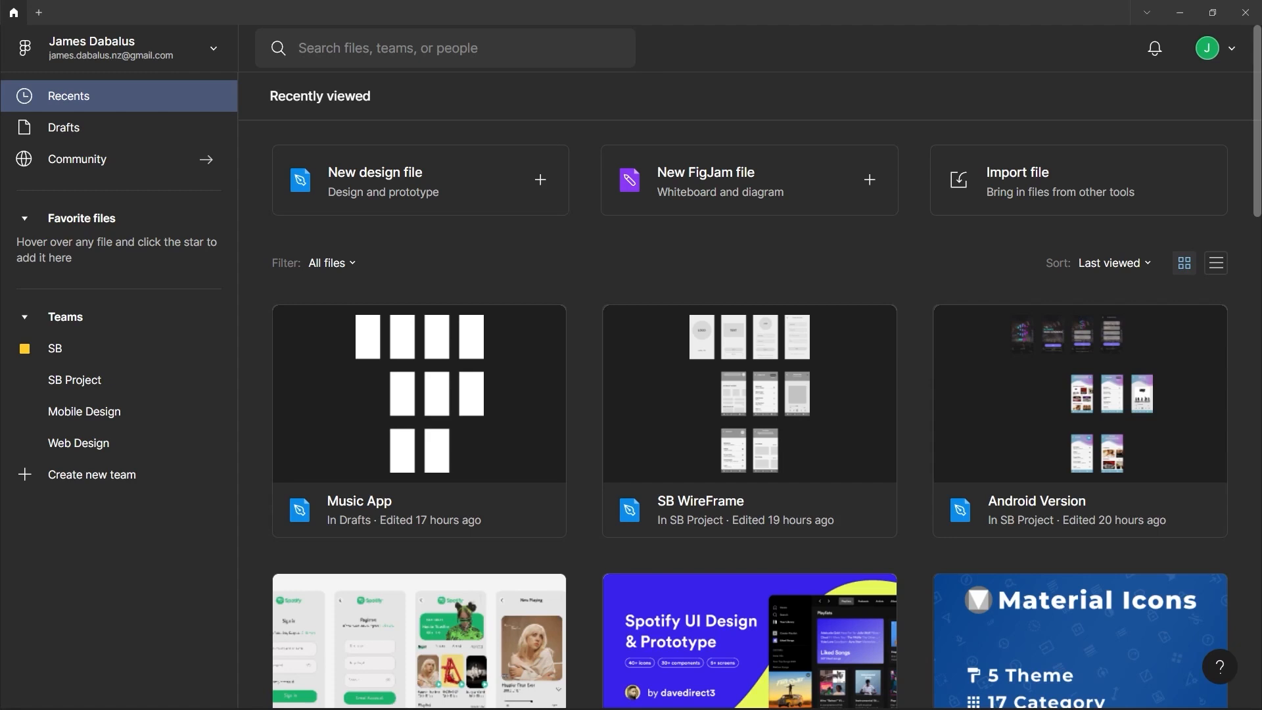
Create a new design file and name it Tool Lesson
left_click(38, 13)
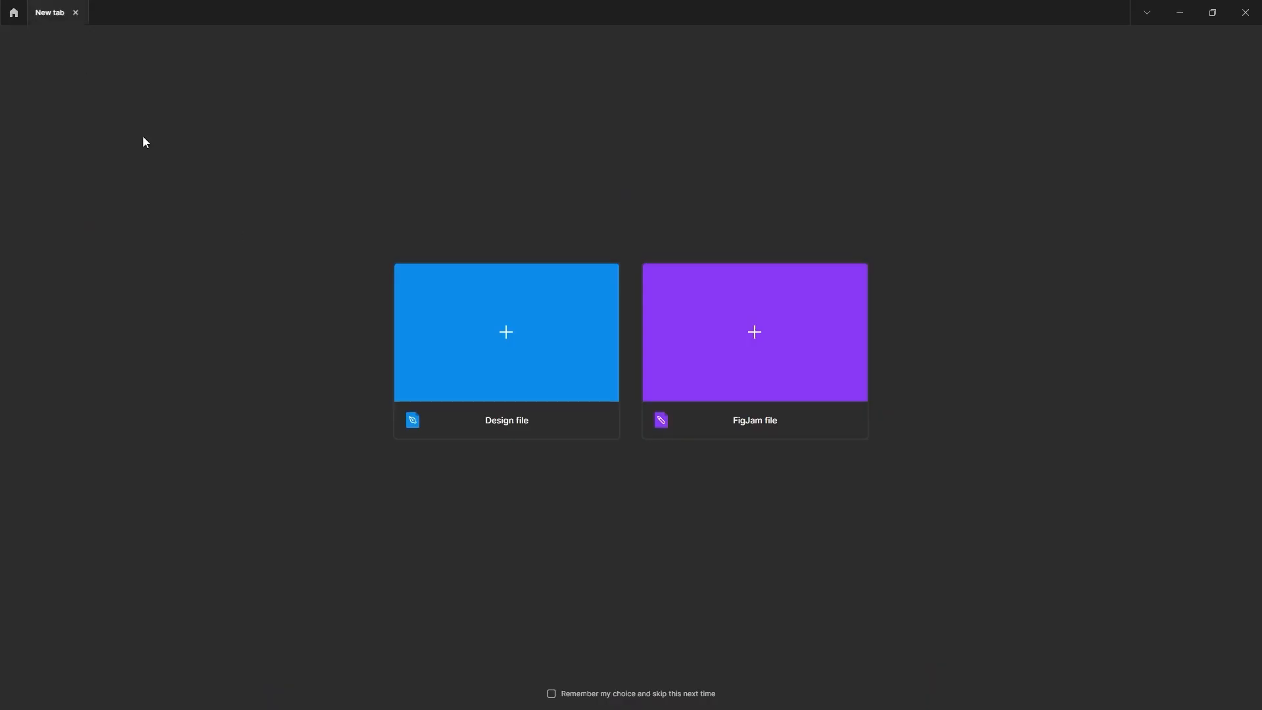
left_click(459, 349)
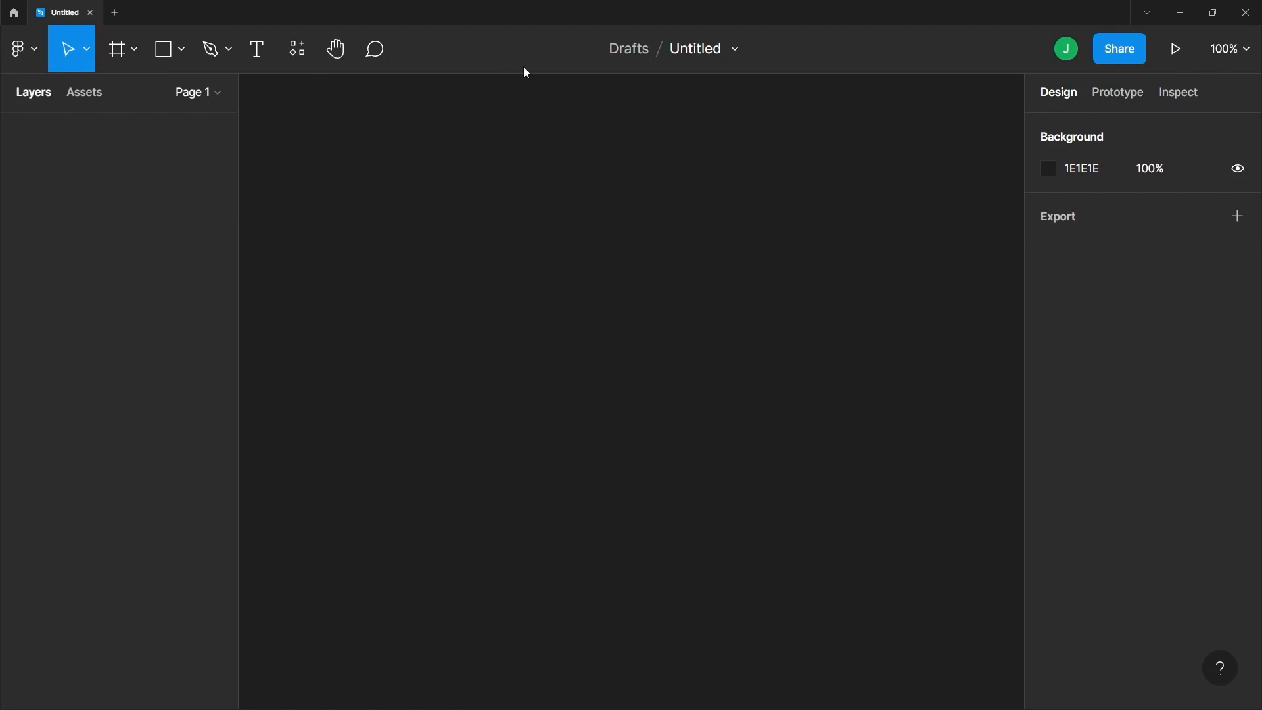
left_click(709, 53)
type("Tool Lesson")
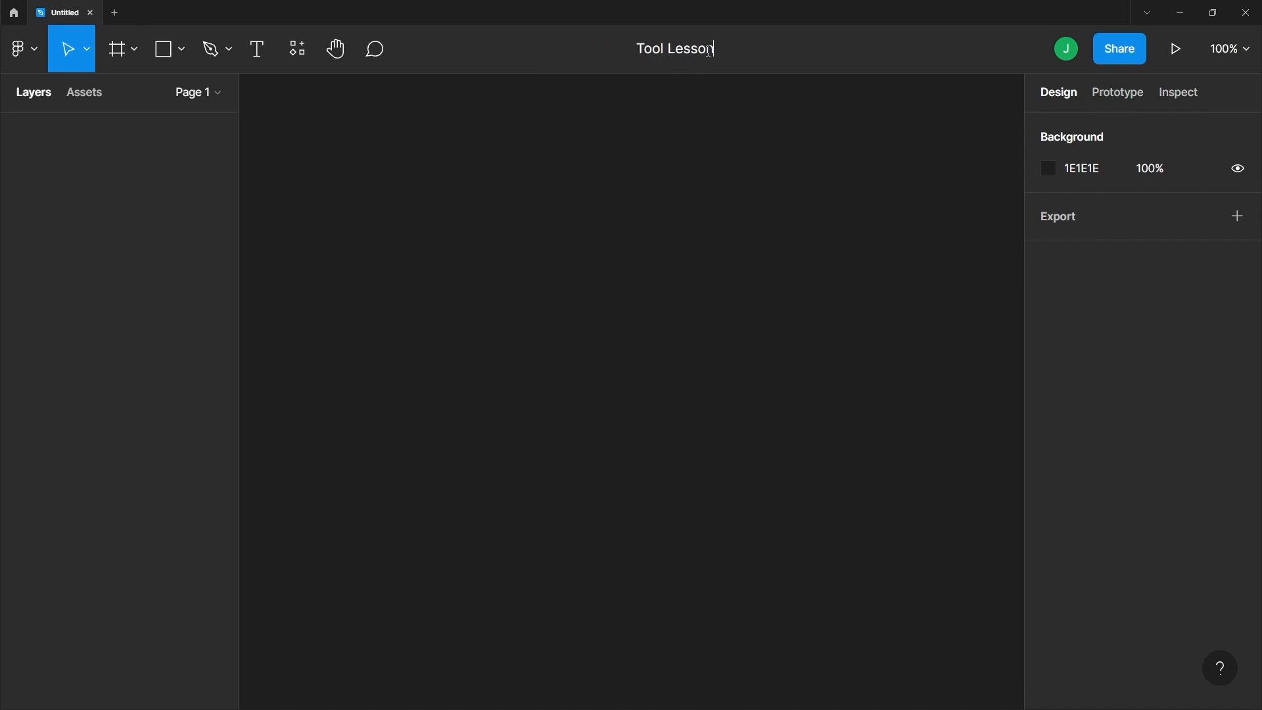
key("Return")
left_click(714, 142)
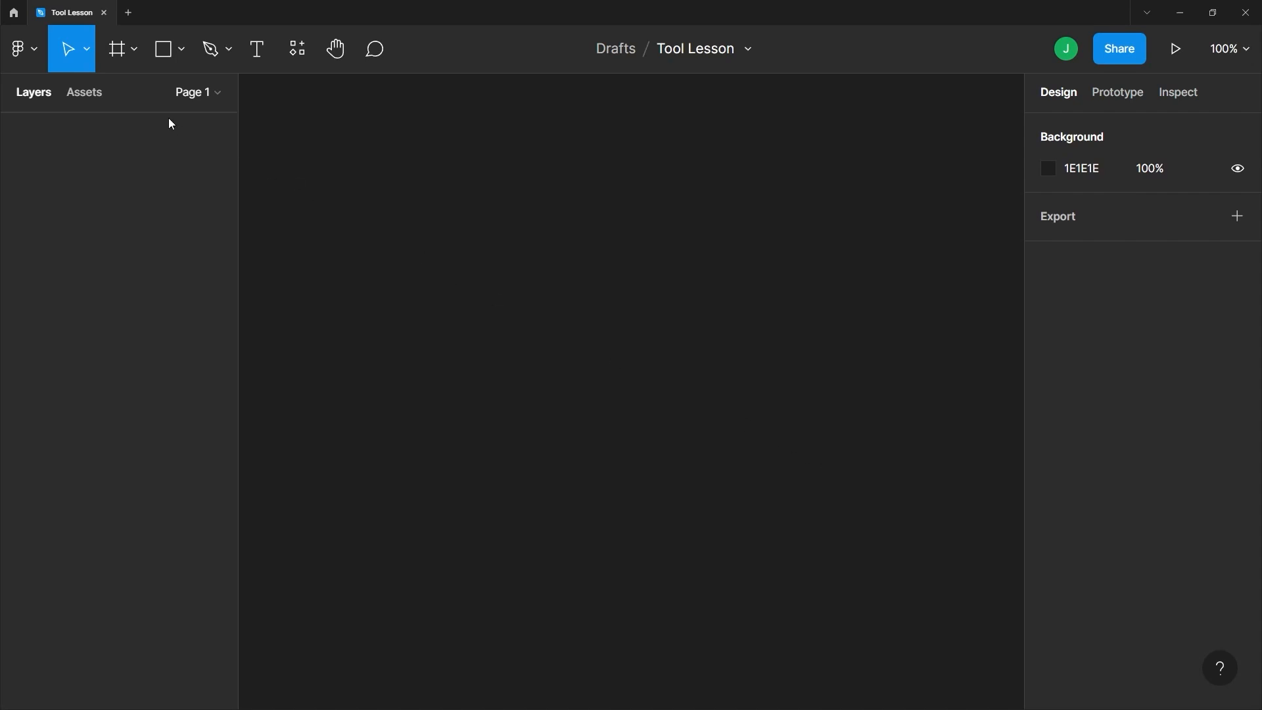
Add a frame using the Android Small phone preset, 360 × 640
left_click(118, 49)
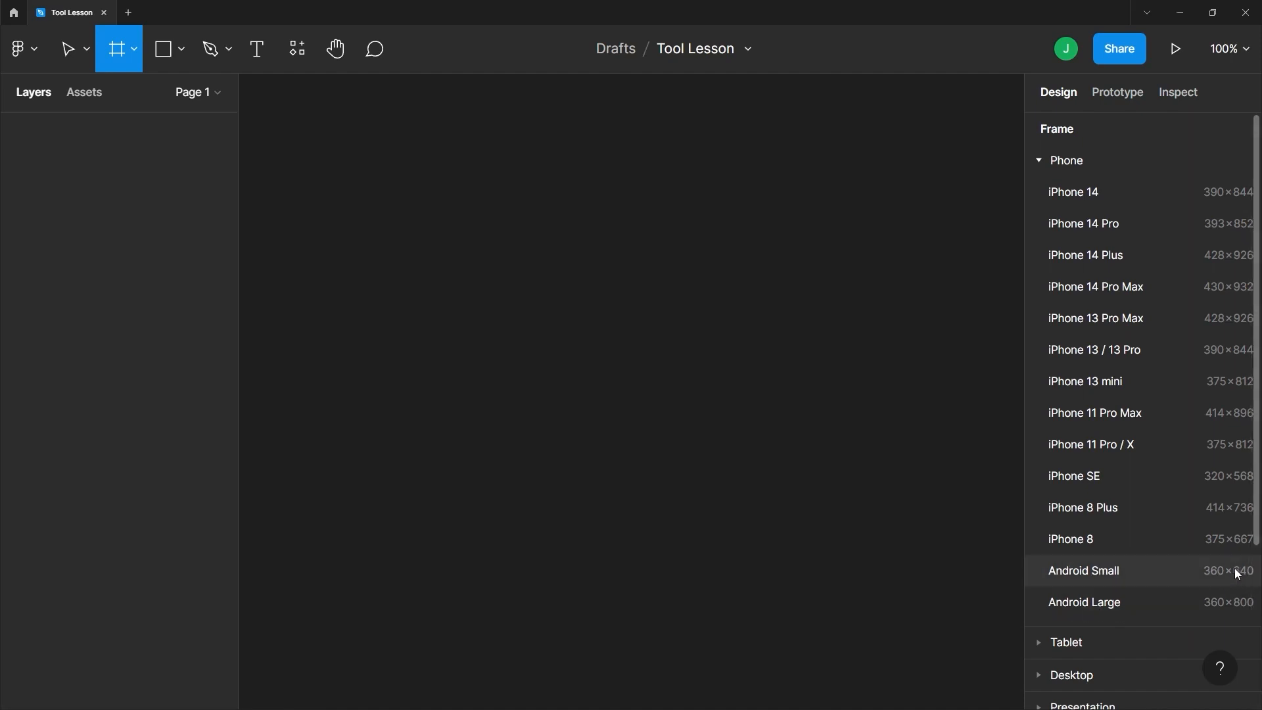
left_click(1160, 581)
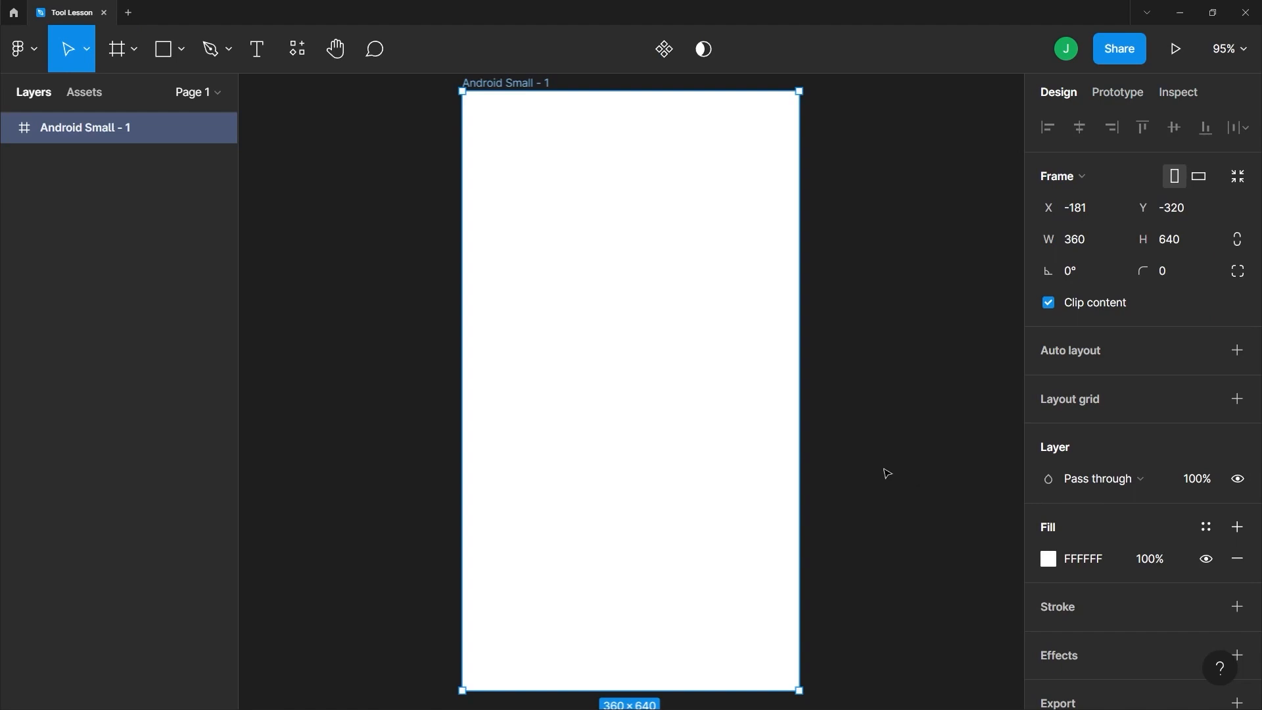
Draw a custom frame about 249 × 390 beside the Android Small frame, and undo it
left_click(115, 50)
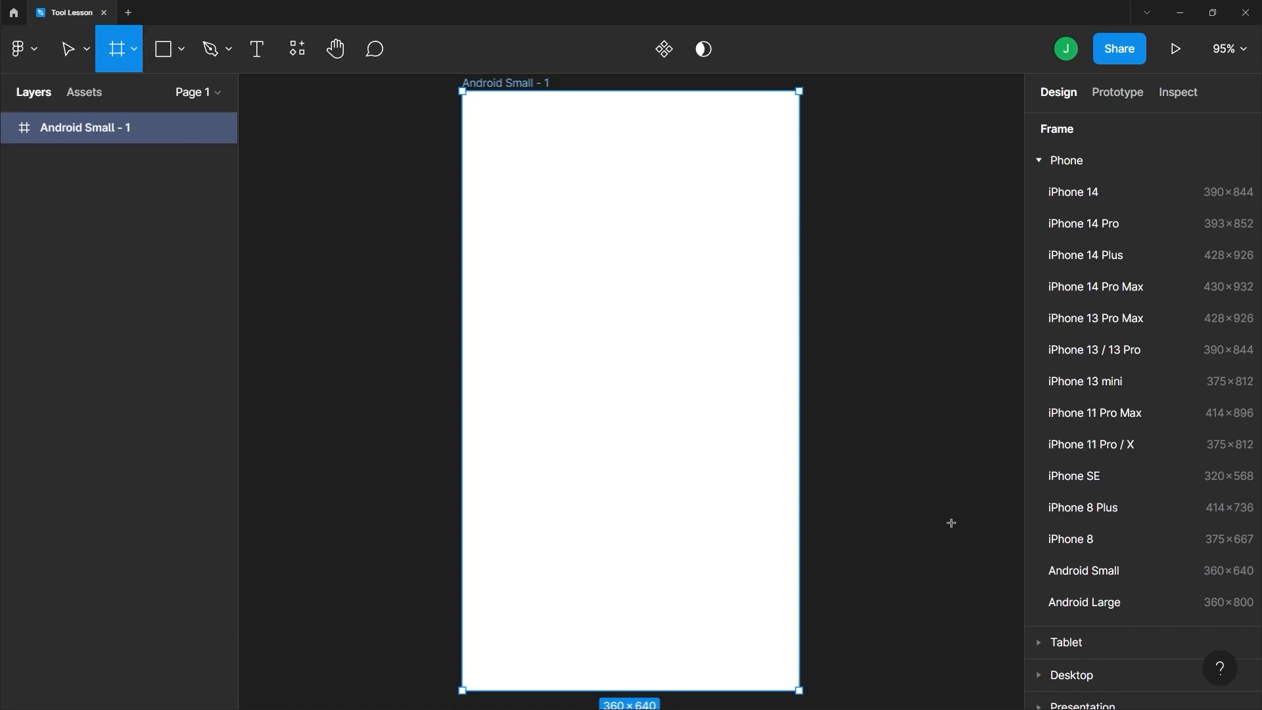
scroll(900, 176, "down", 4)
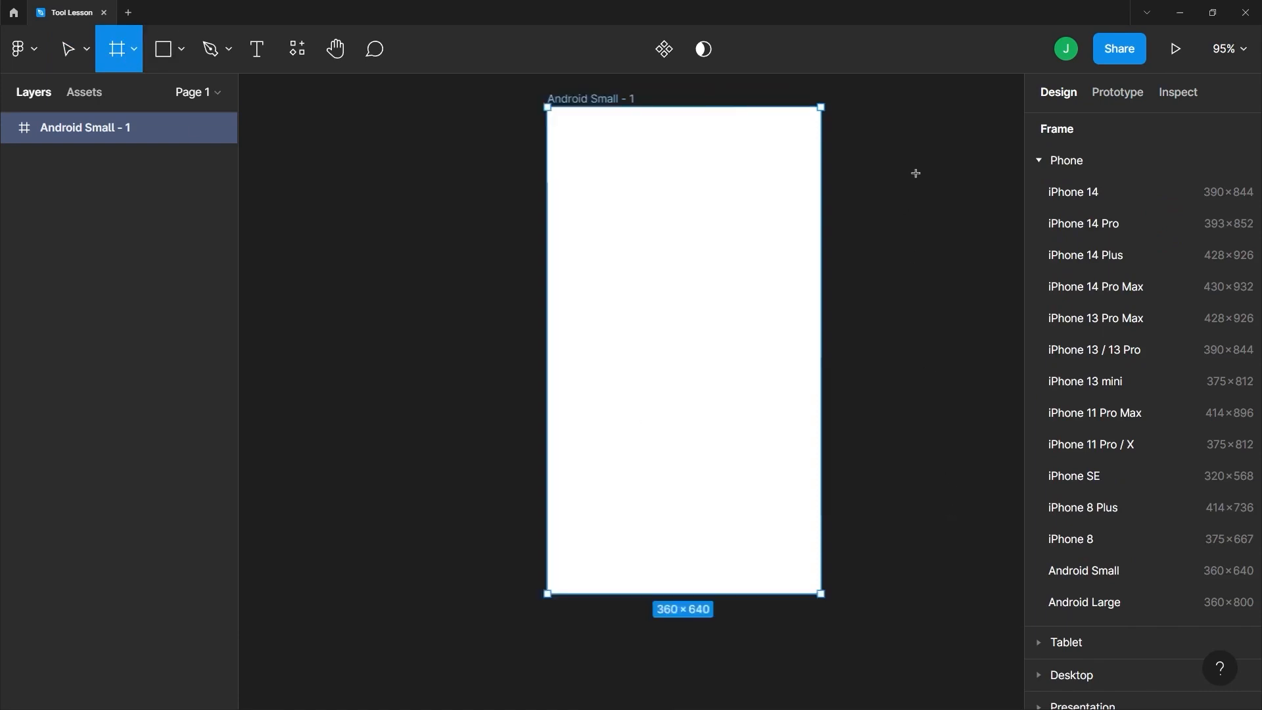
scroll(906, 166, "right", 2)
left_click_drag(774, 121, 928, 362)
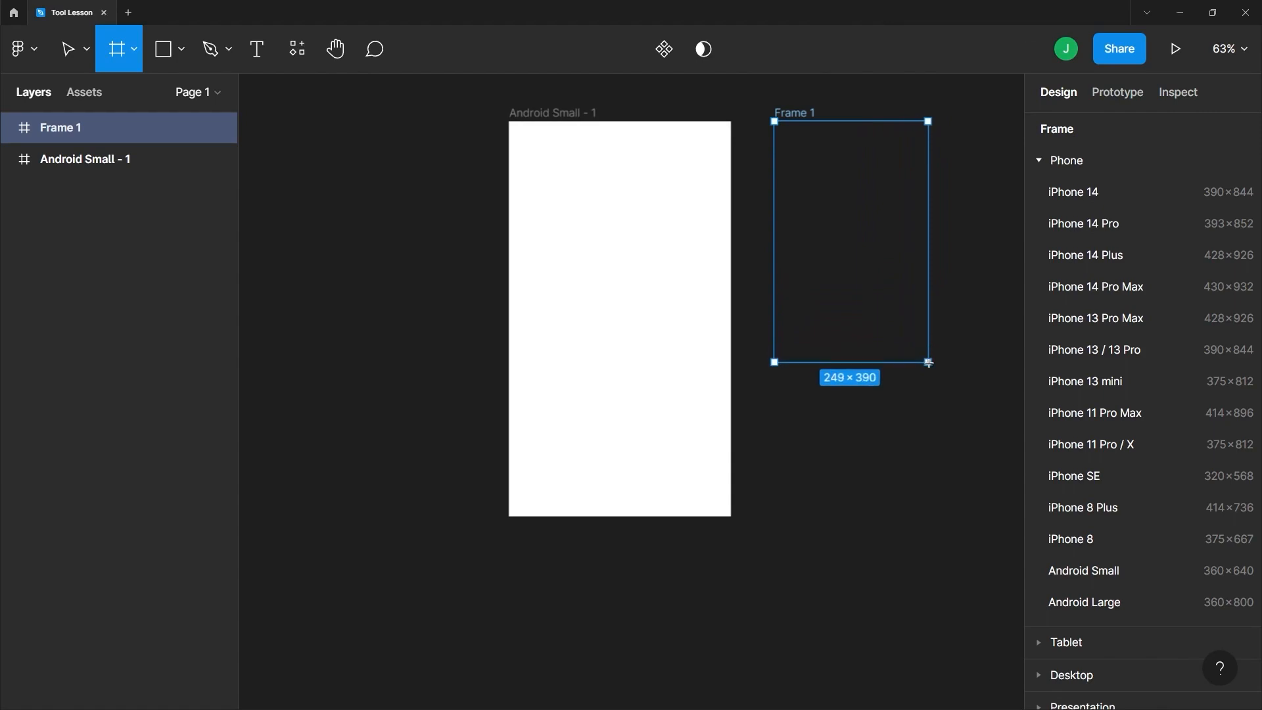
left_click_drag(928, 362, 928, 362)
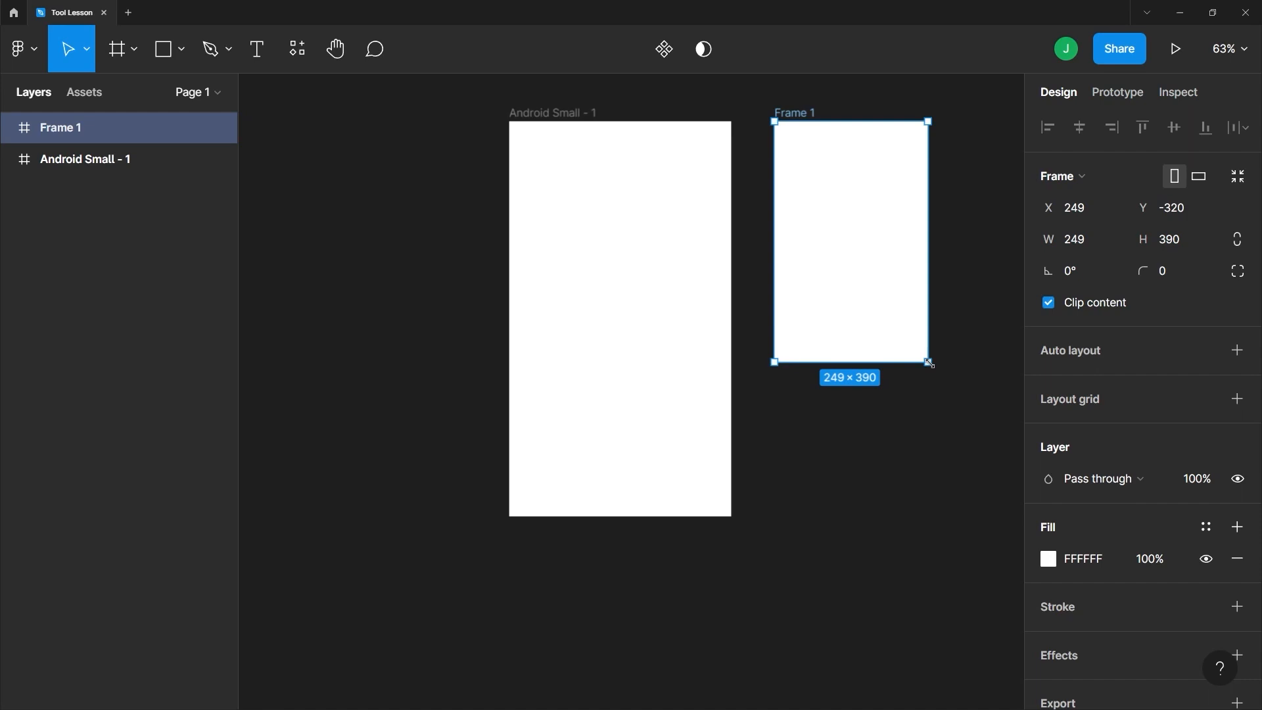
key("ctrl+z")
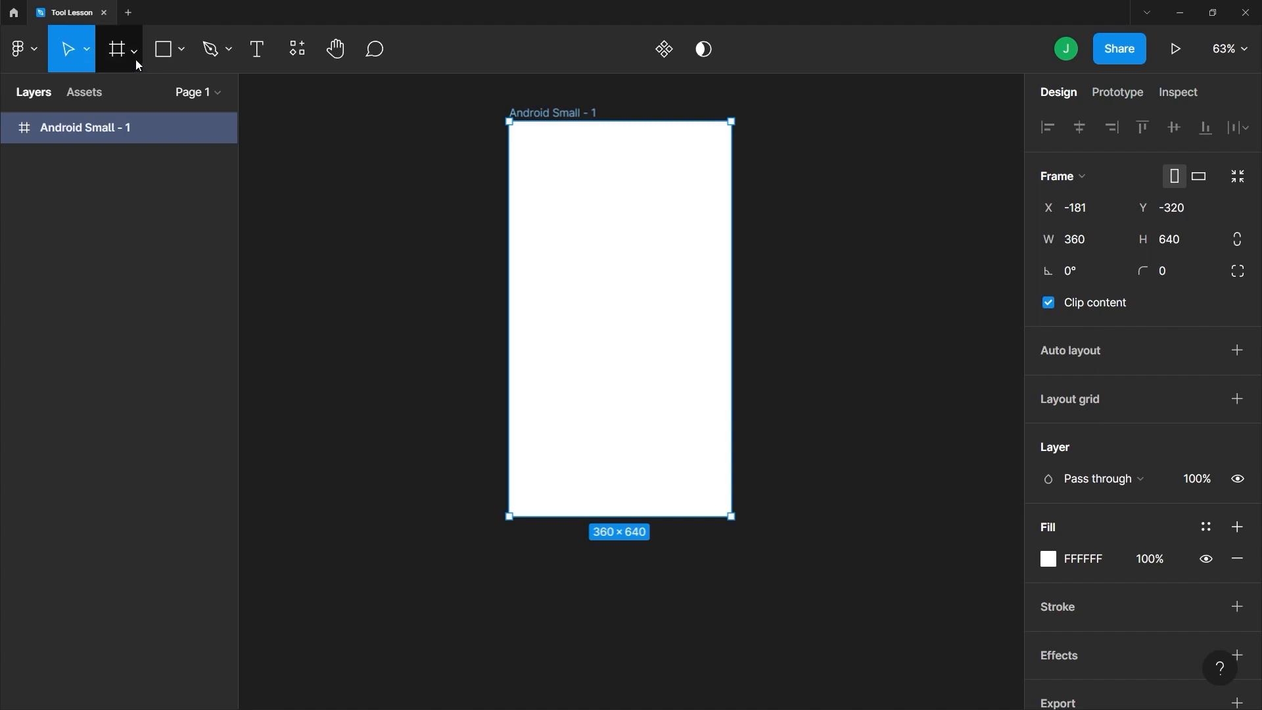
Draw a rectangle about 86 × 91 in the frame's upper-left area and place a default 100 × 100 square to its right
left_click(183, 56)
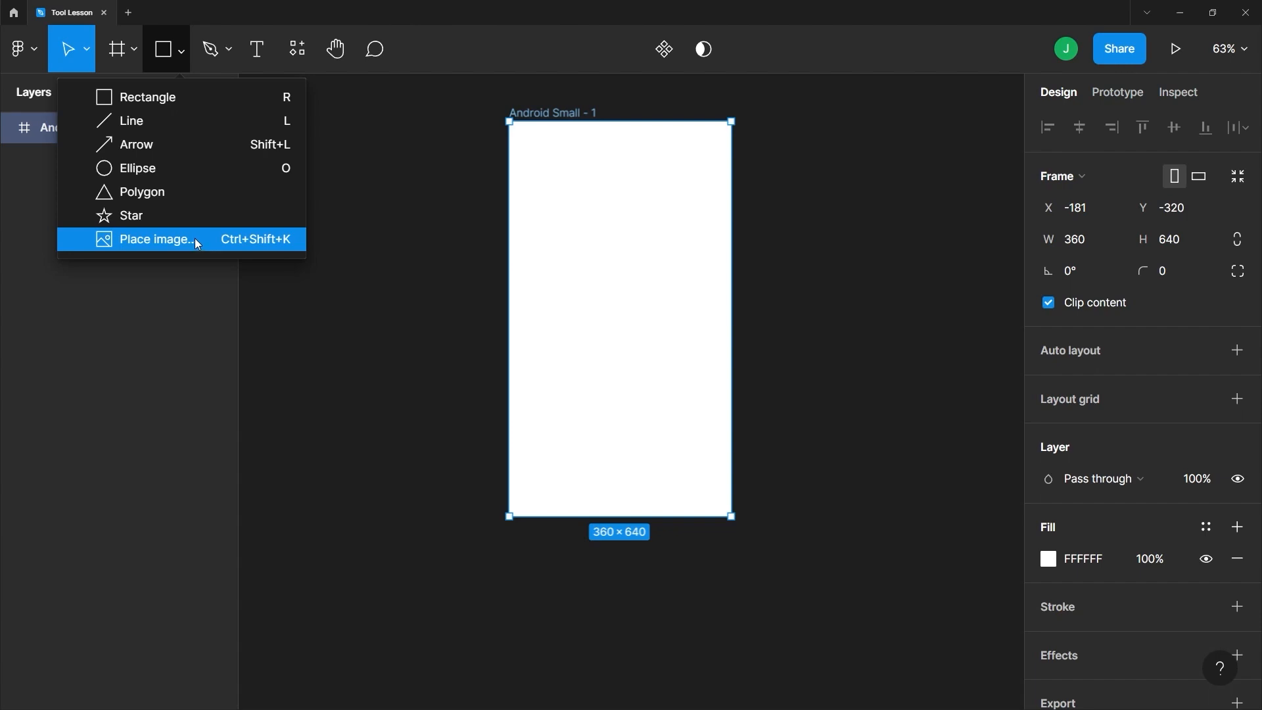
left_click(182, 52)
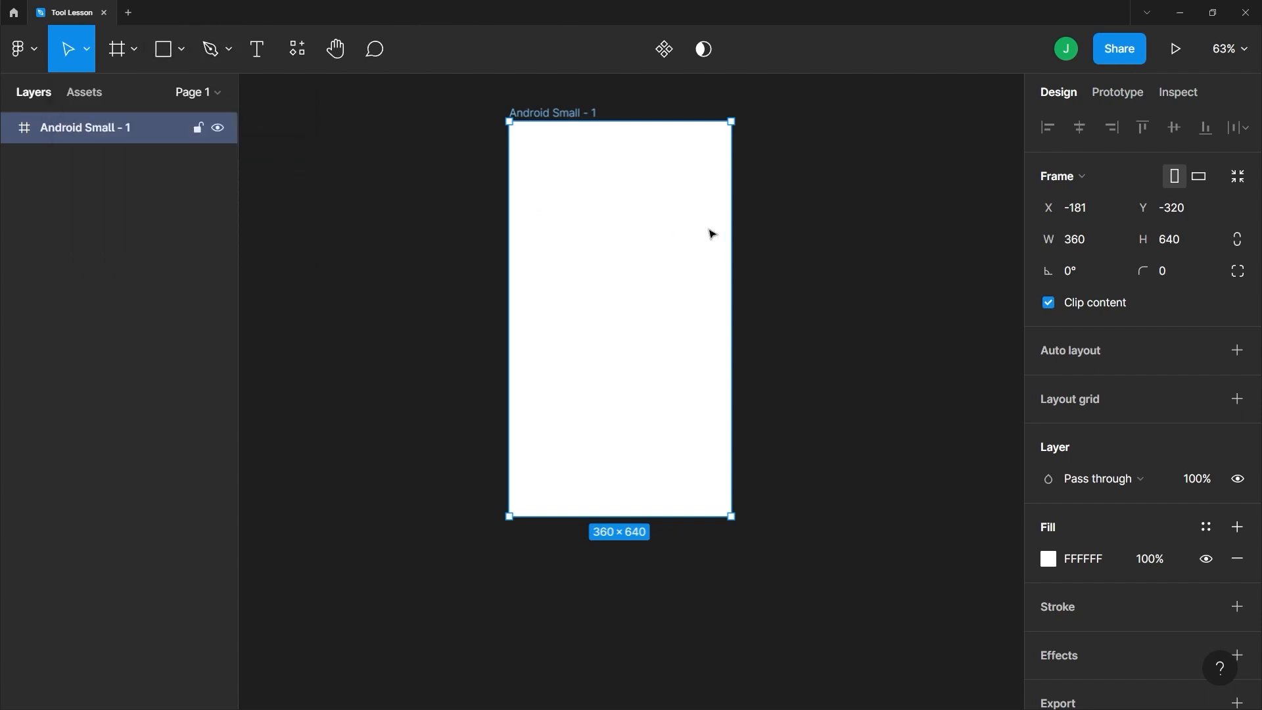
key("r")
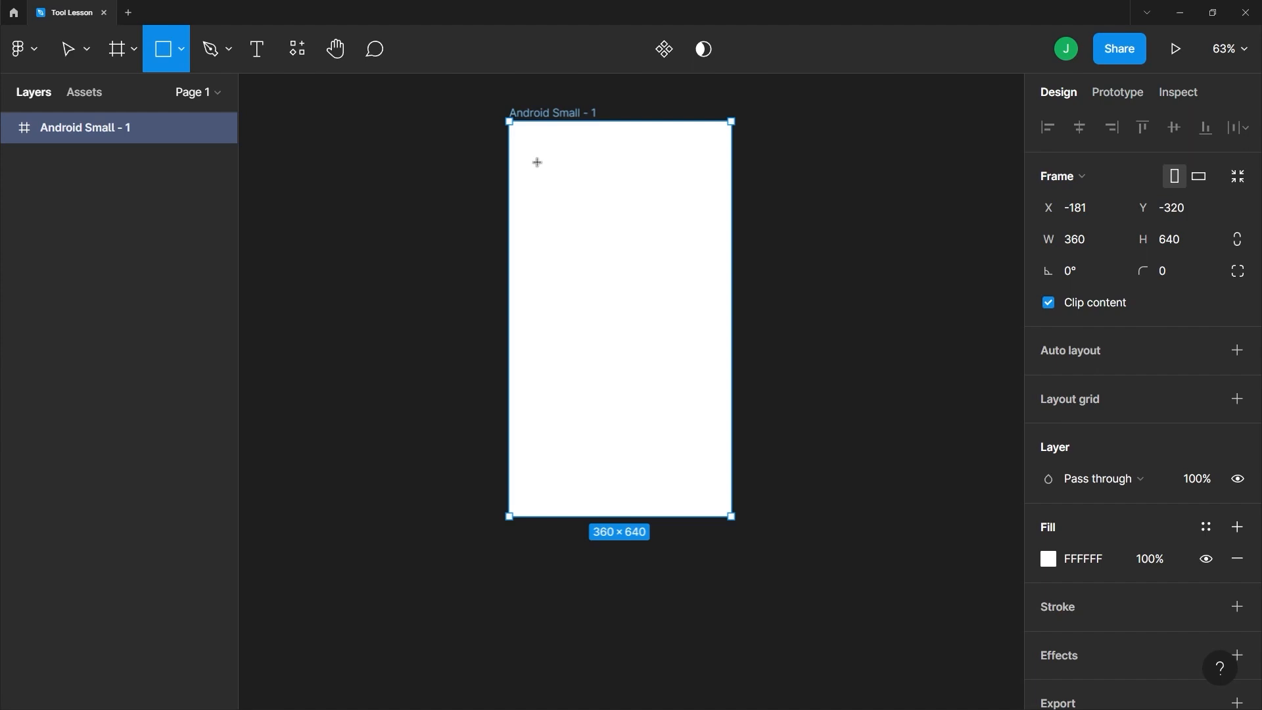
left_click_drag(535, 161, 588, 217)
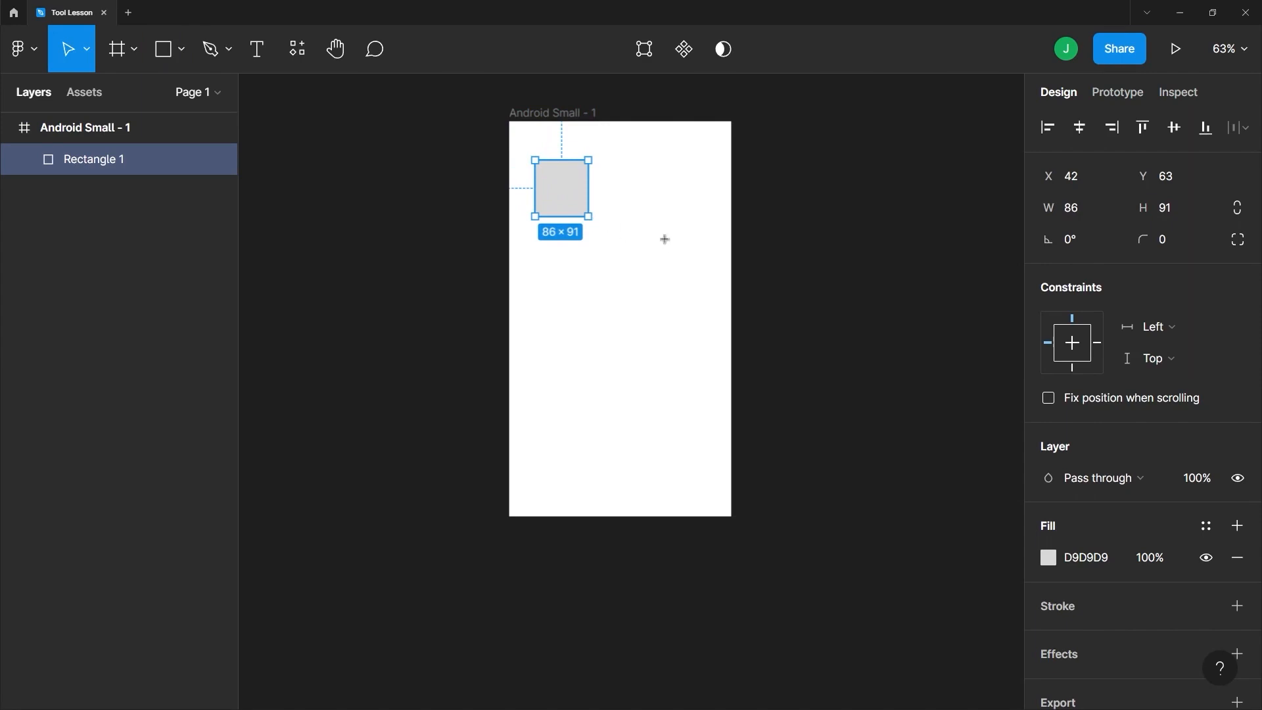
key("r")
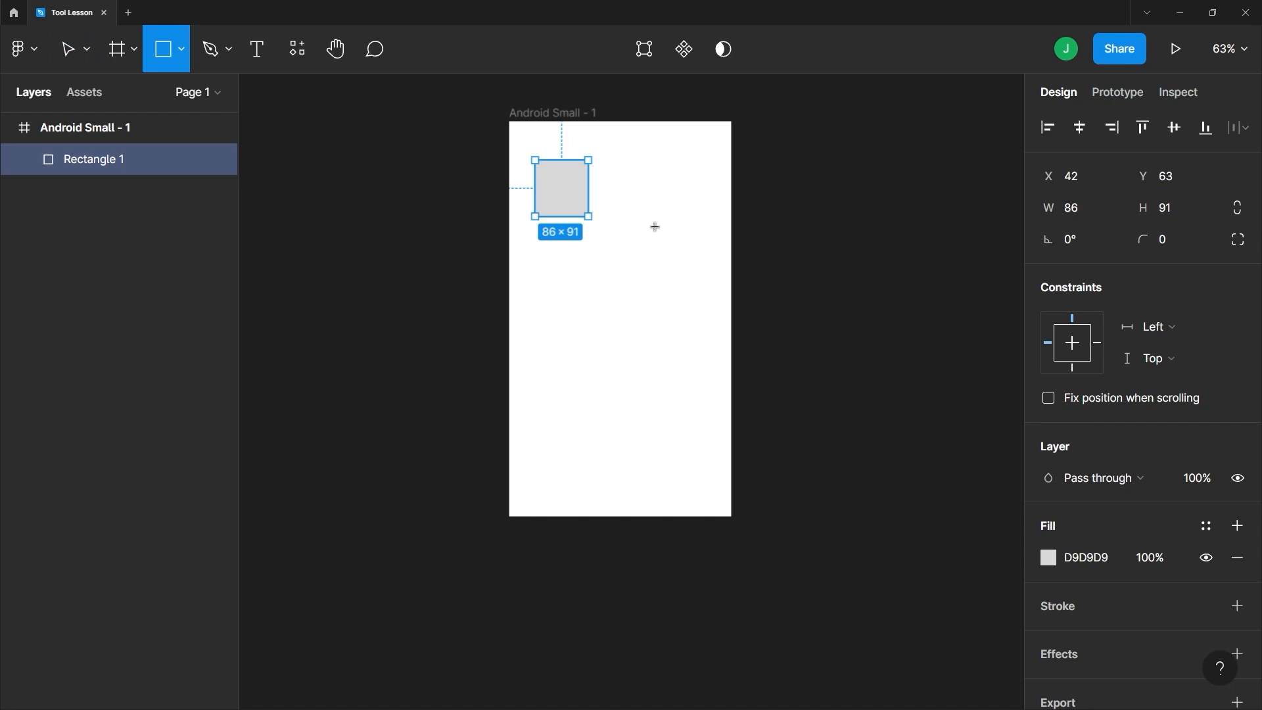
left_click(631, 182)
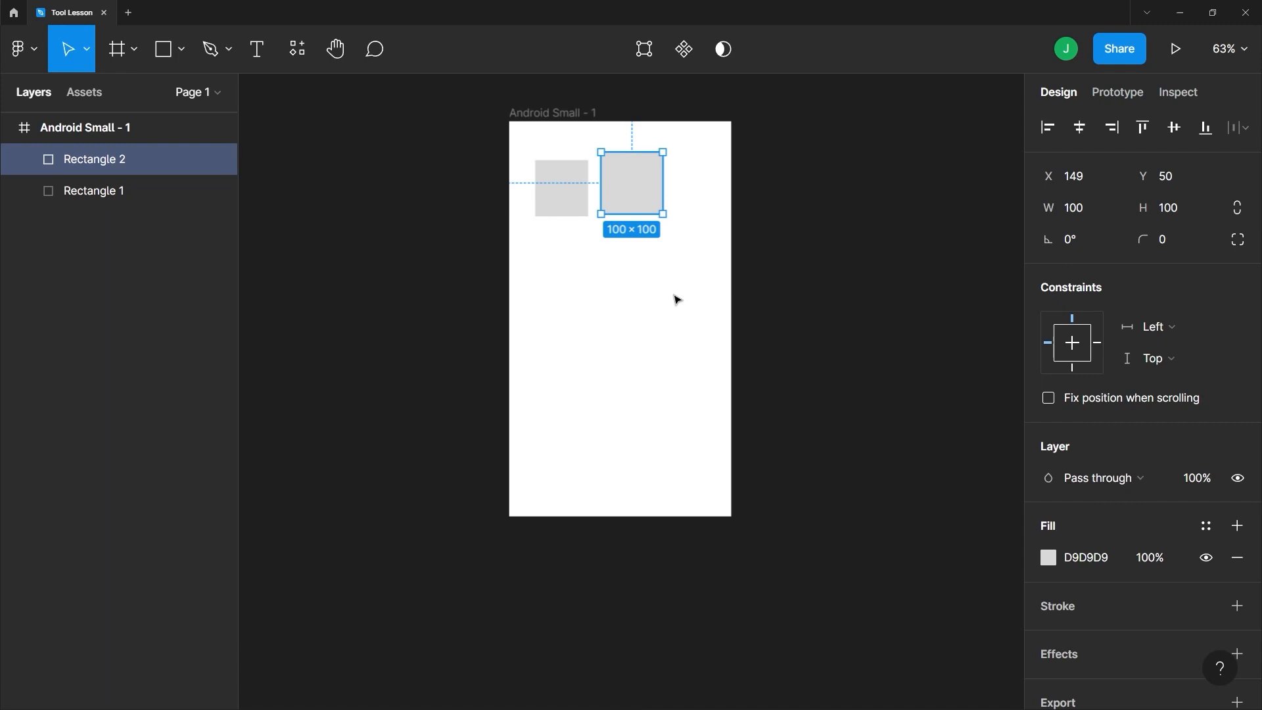
Draw a small flat rectangle below the 86 × 91 rectangle, trying corner-anchored and centre-anchored sizing while drawing
key("r")
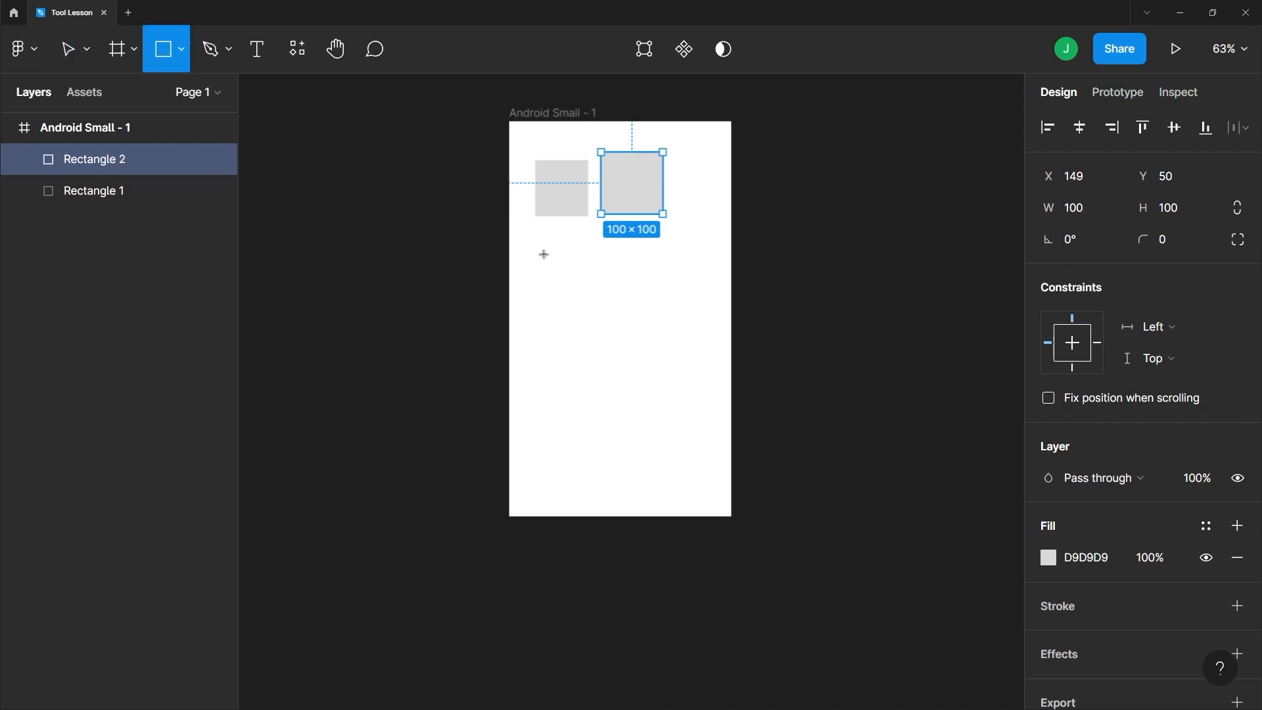
left_click_drag(543, 251, 580, 290)
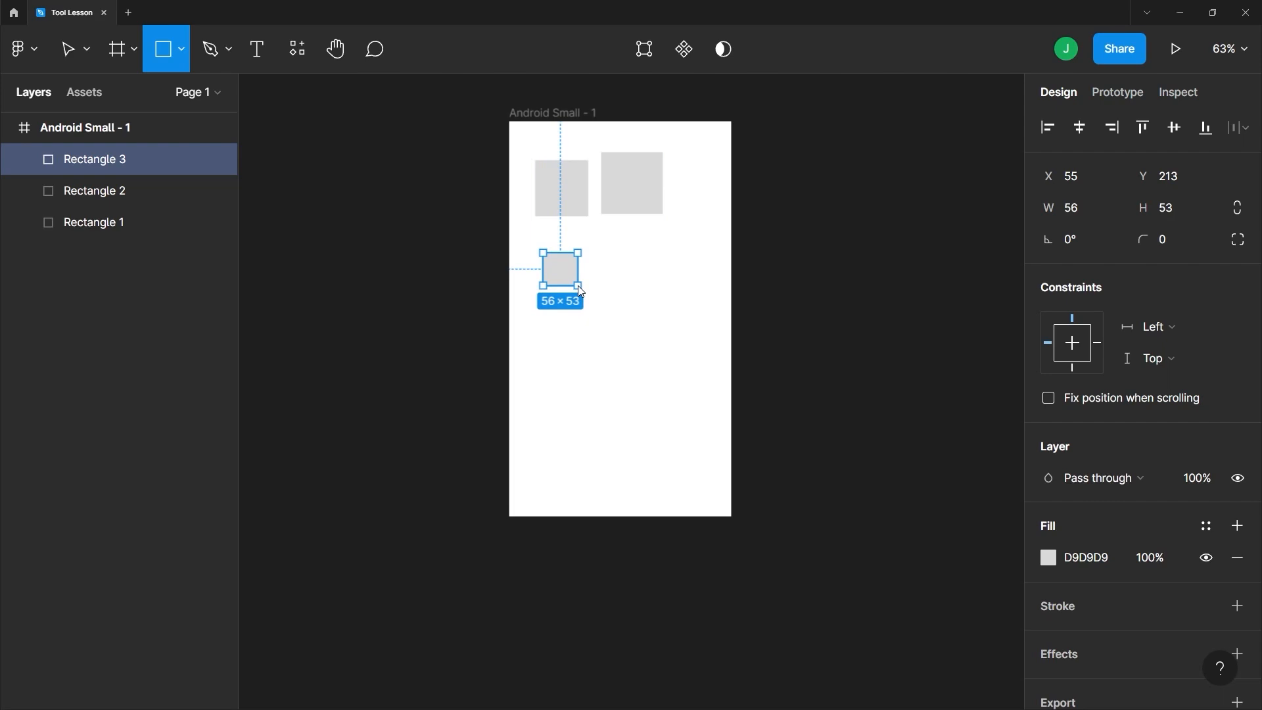
key("alt")
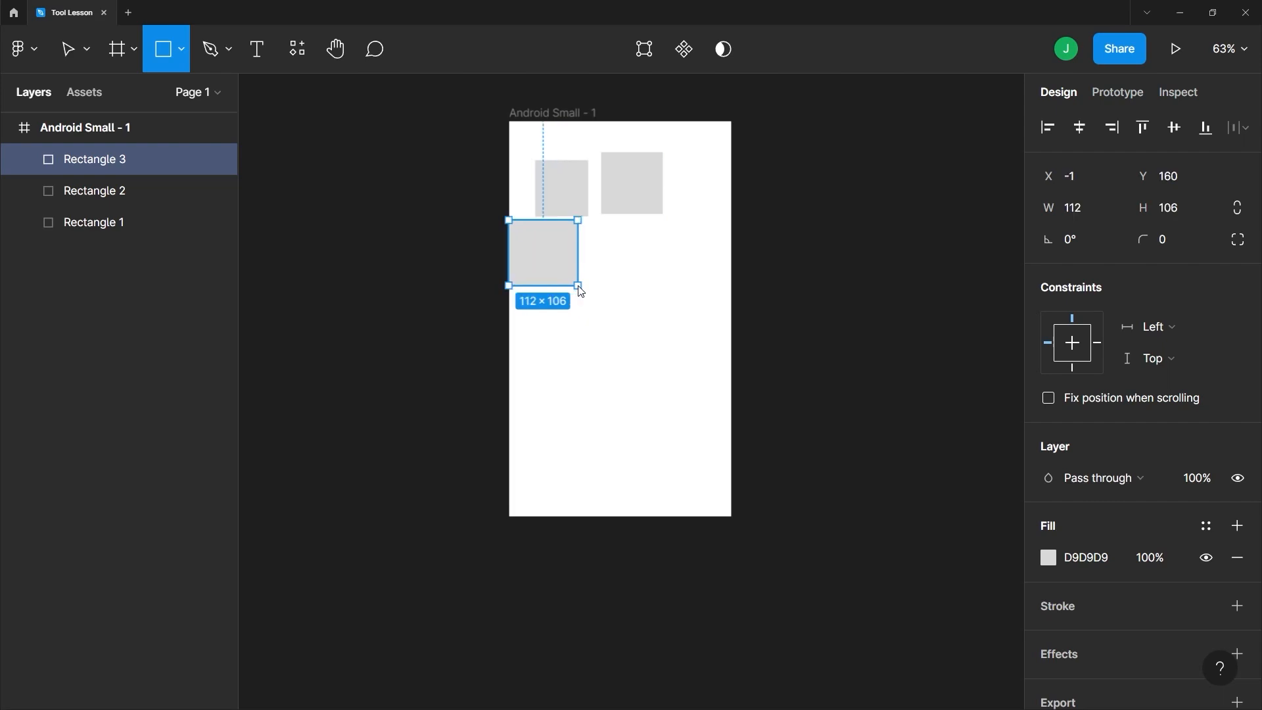
mouse_move(580, 291)
left_mouse_down()
mouse_move(550, 257)
mouse_move(572, 282)
mouse_move(551, 259)
mouse_move(573, 281)
mouse_move(551, 261)
mouse_move(632, 280)
mouse_move(665, 315)
mouse_move(633, 284)
mouse_move(654, 299)
mouse_move(646, 291)
left_mouse_up()
key("alt")
Draw a square about 82 × 82 to the right of the small flat rectangle and nudge it down two large steps
key("r")
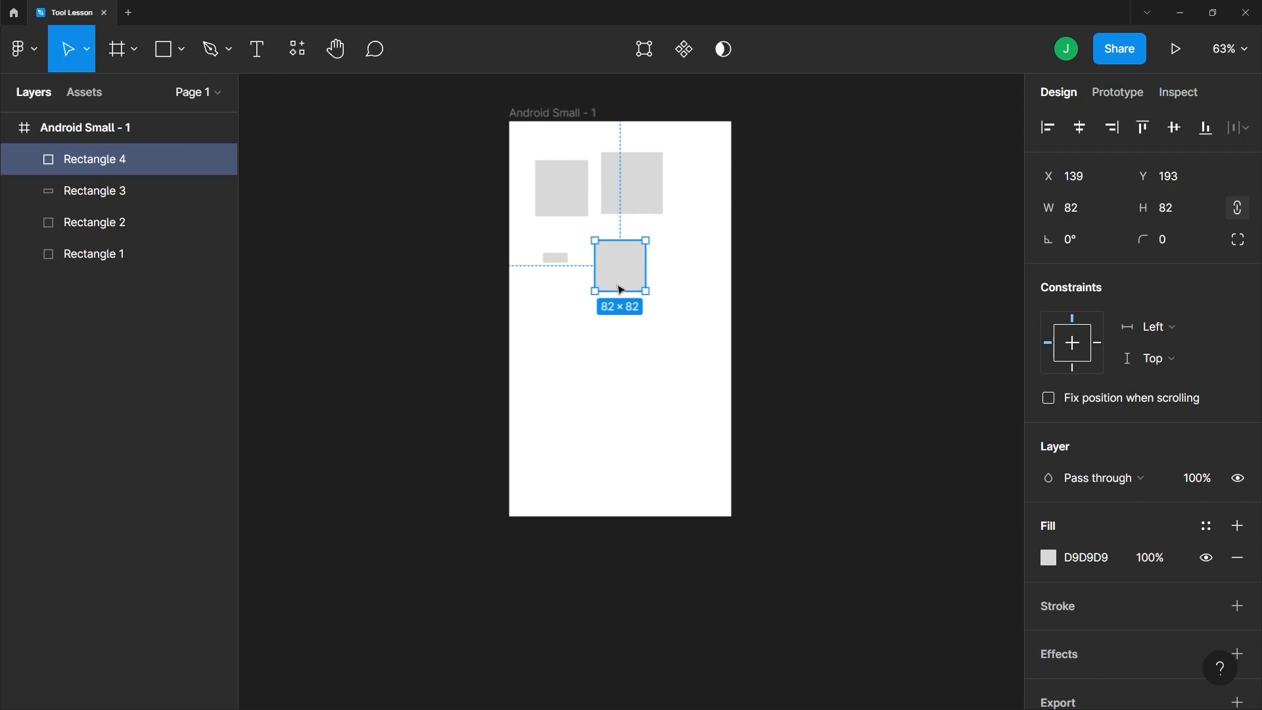
key("shift+Down")
key("shift+Down")
Round all corners of the 100 × 100 square to a radius of about 37
left_click(645, 198)
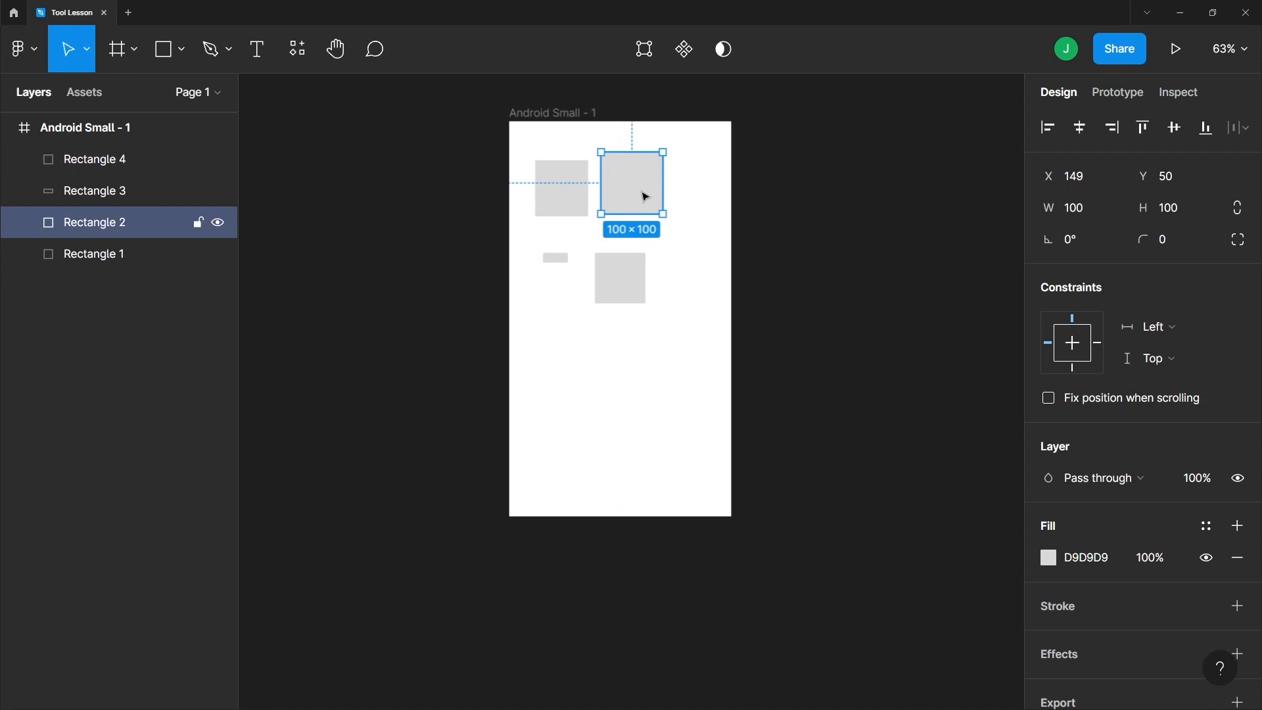
scroll(645, 197, "up", 4)
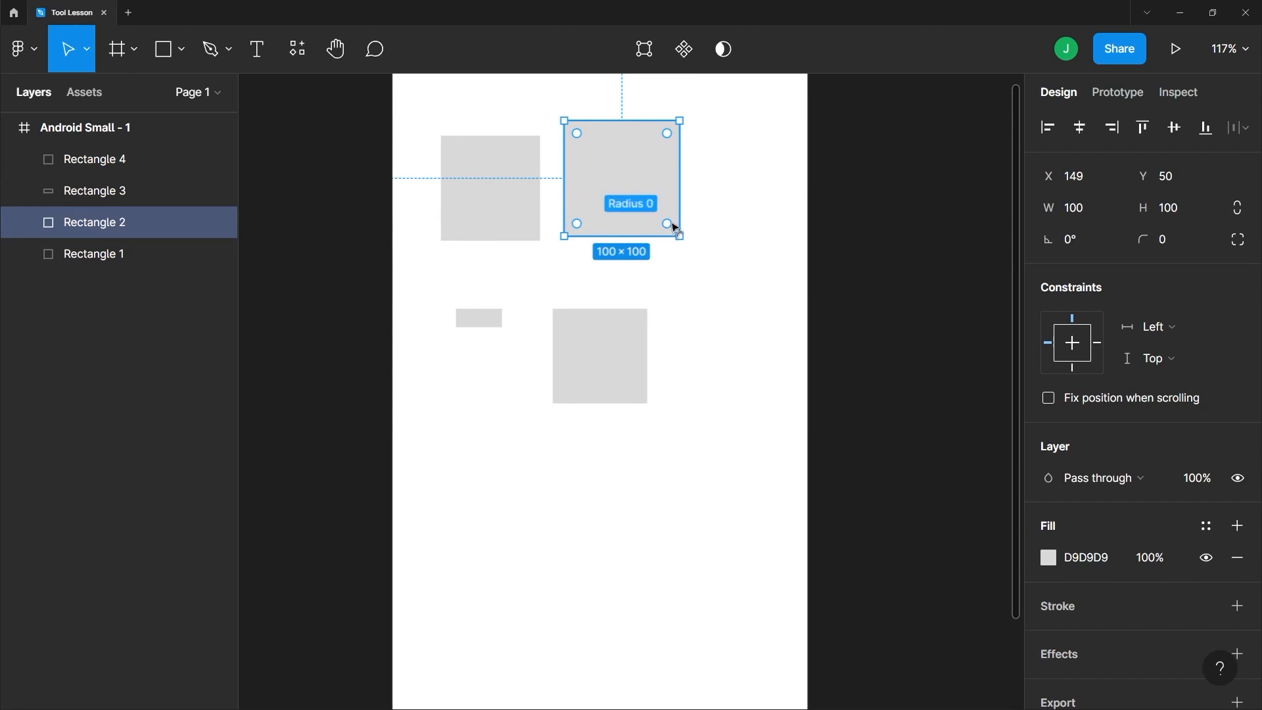
left_click_drag(667, 224, 643, 201)
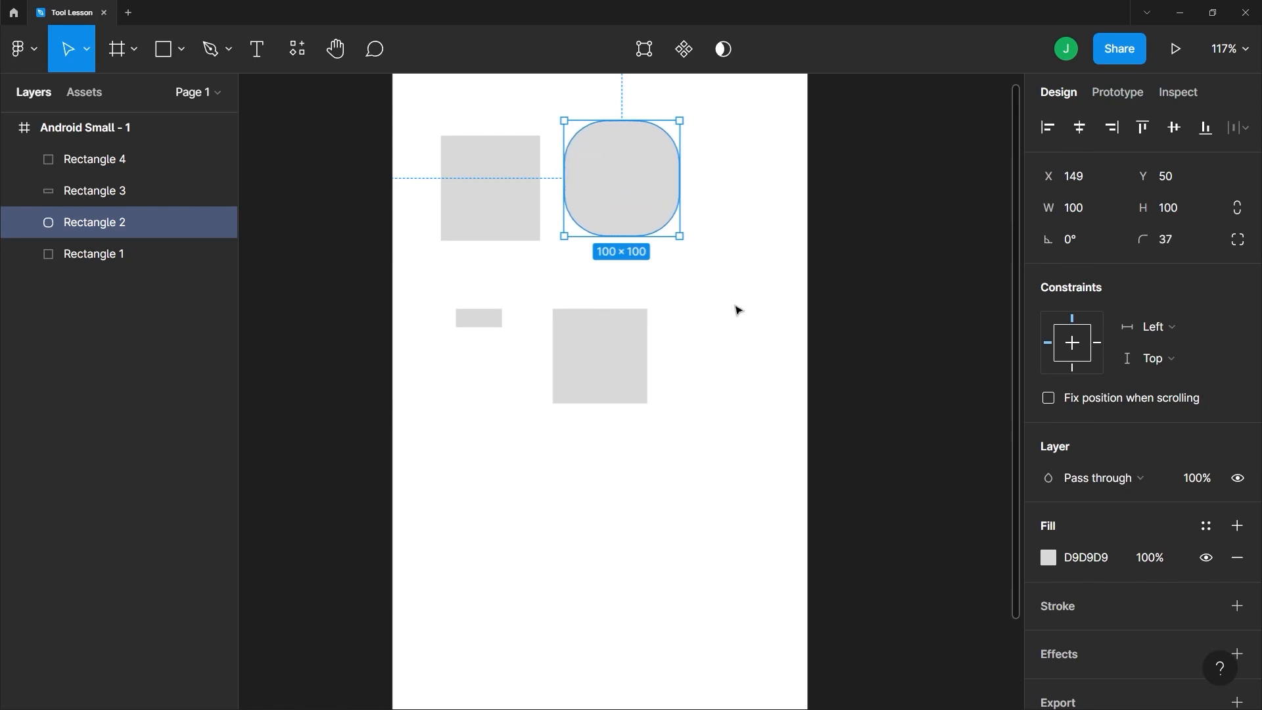
Draw a horizontal line about 160 long below the rectangles and a 45° diagonal line about 62 long to its upper right
left_click(182, 52)
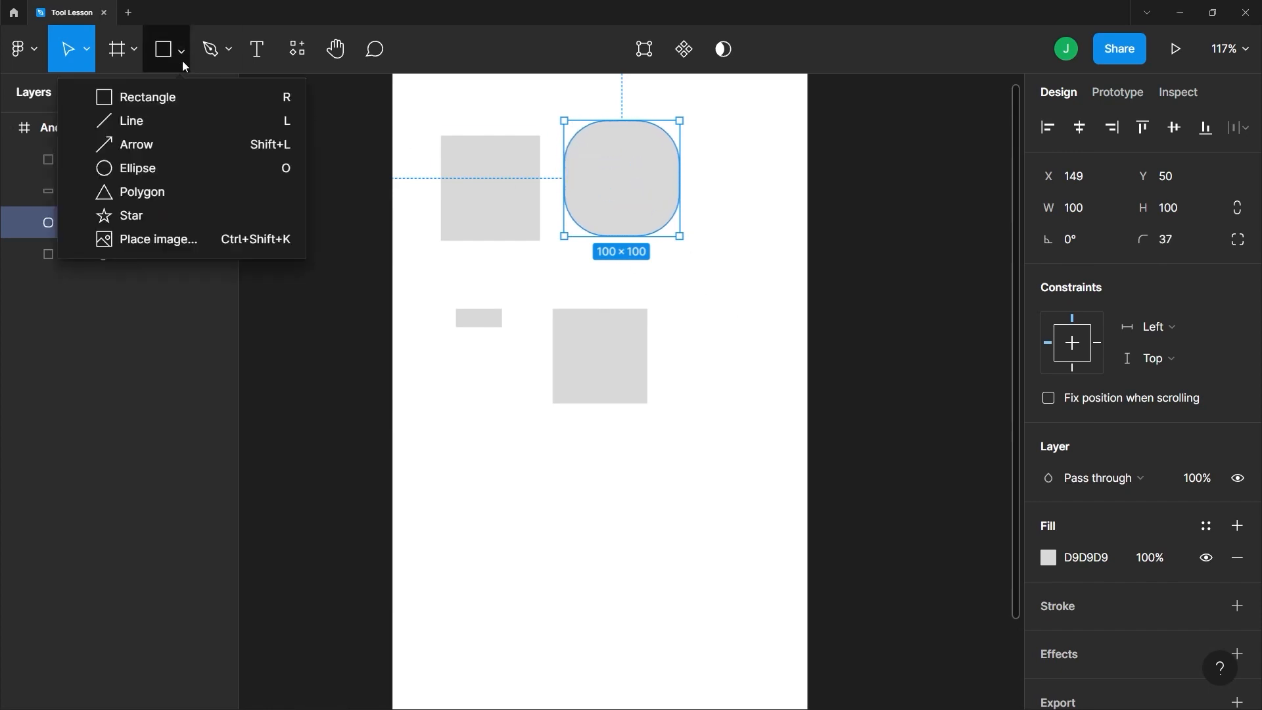
left_click(176, 125)
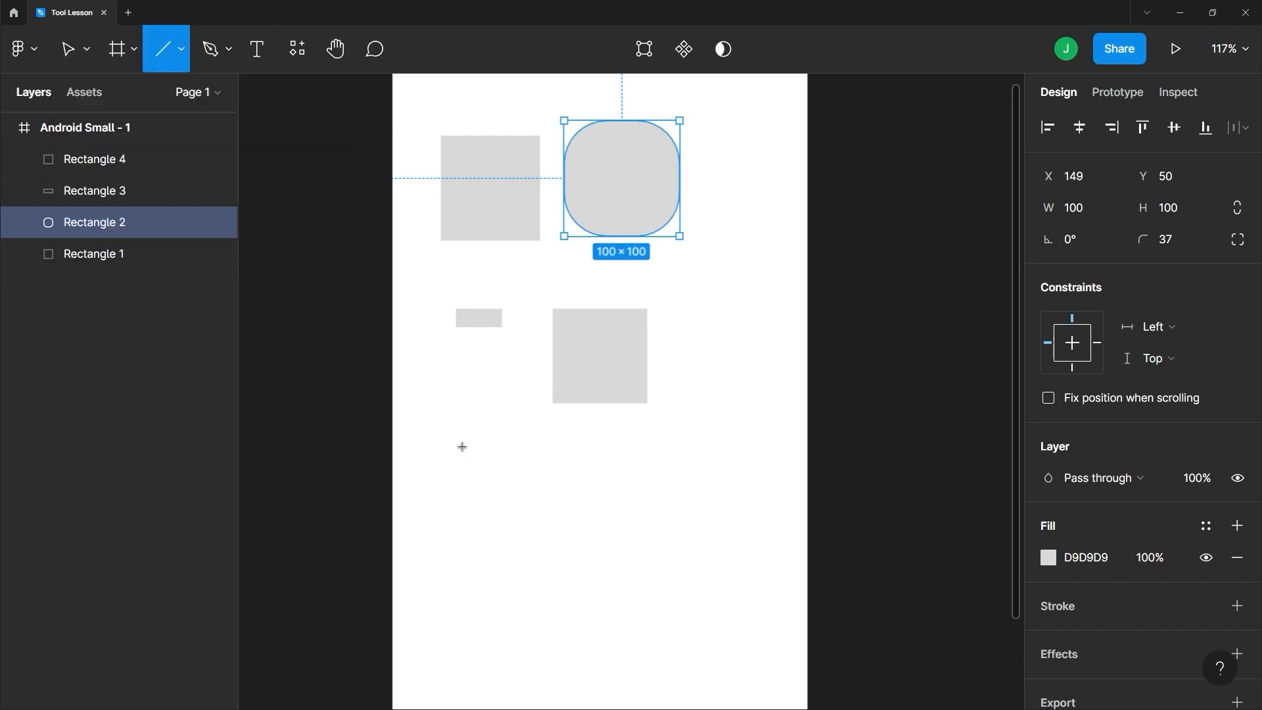
left_click_drag(463, 446, 648, 446)
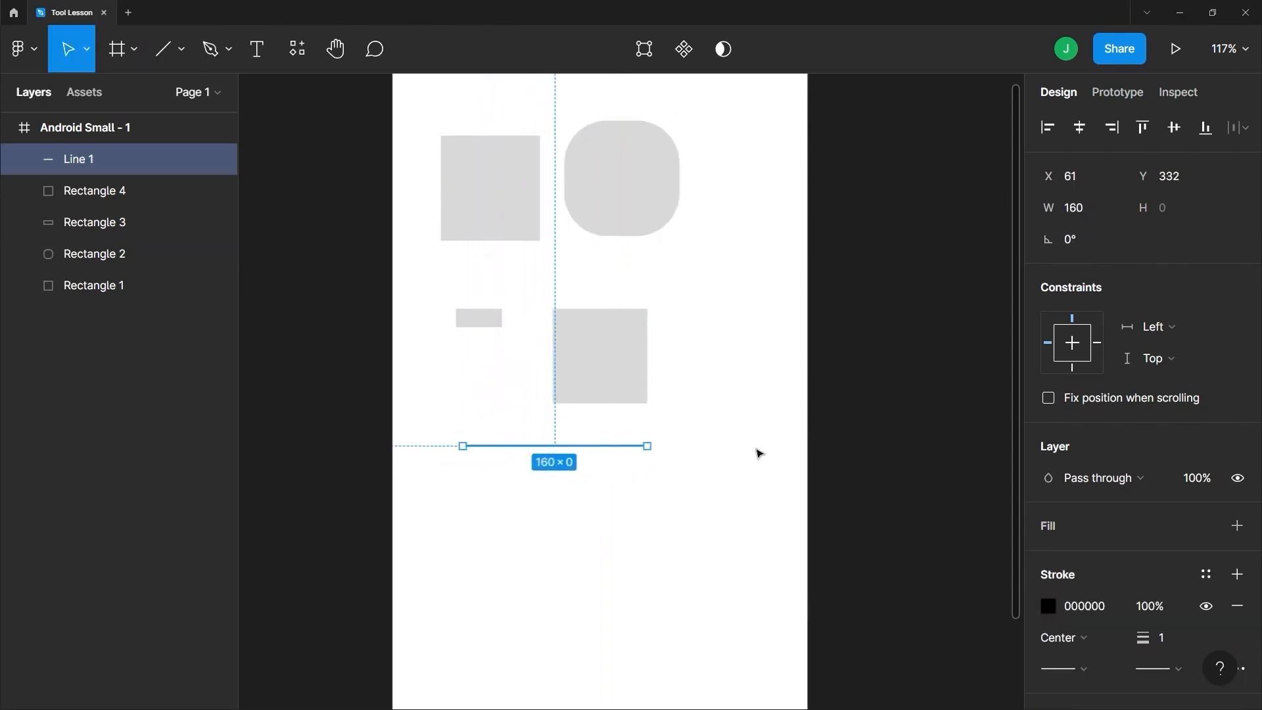
key("l")
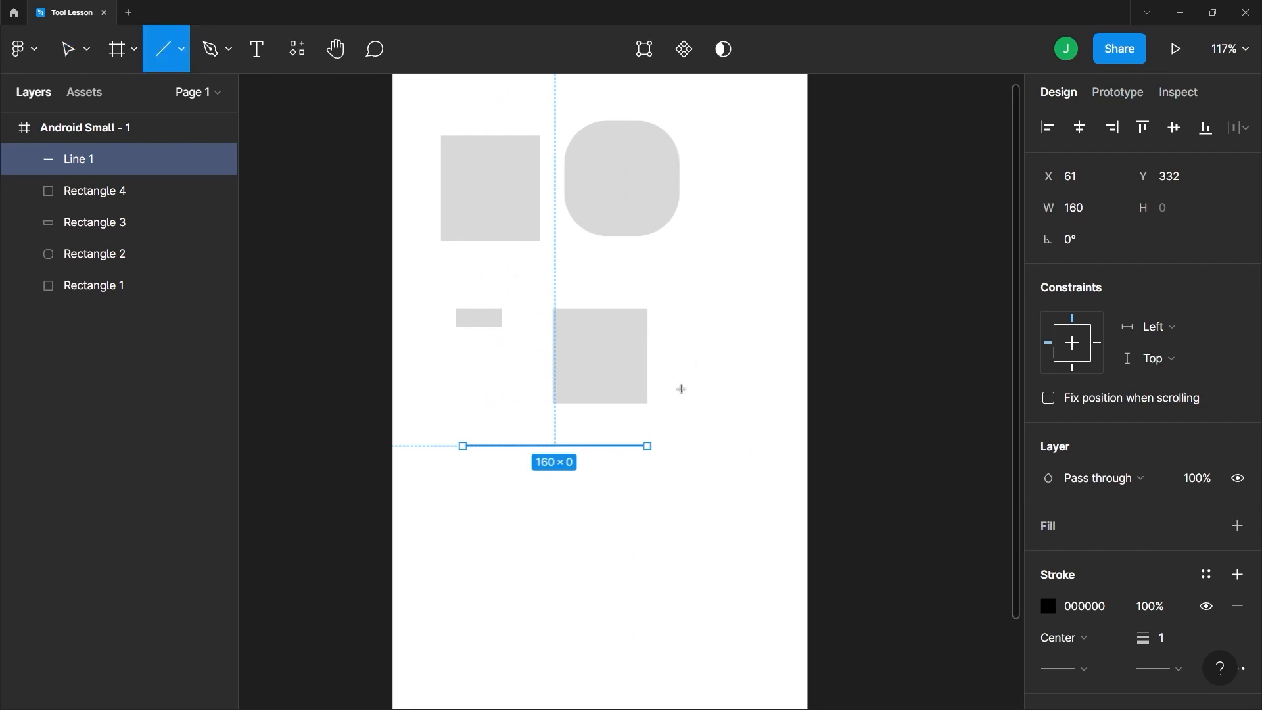
mouse_move(661, 389)
left_mouse_down()
mouse_move(755, 397)
mouse_move(711, 422)
mouse_move(761, 425)
mouse_move(755, 338)
mouse_move(672, 317)
mouse_move(628, 376)
mouse_move(660, 453)
mouse_move(756, 465)
mouse_move(732, 439)
left_mouse_up()
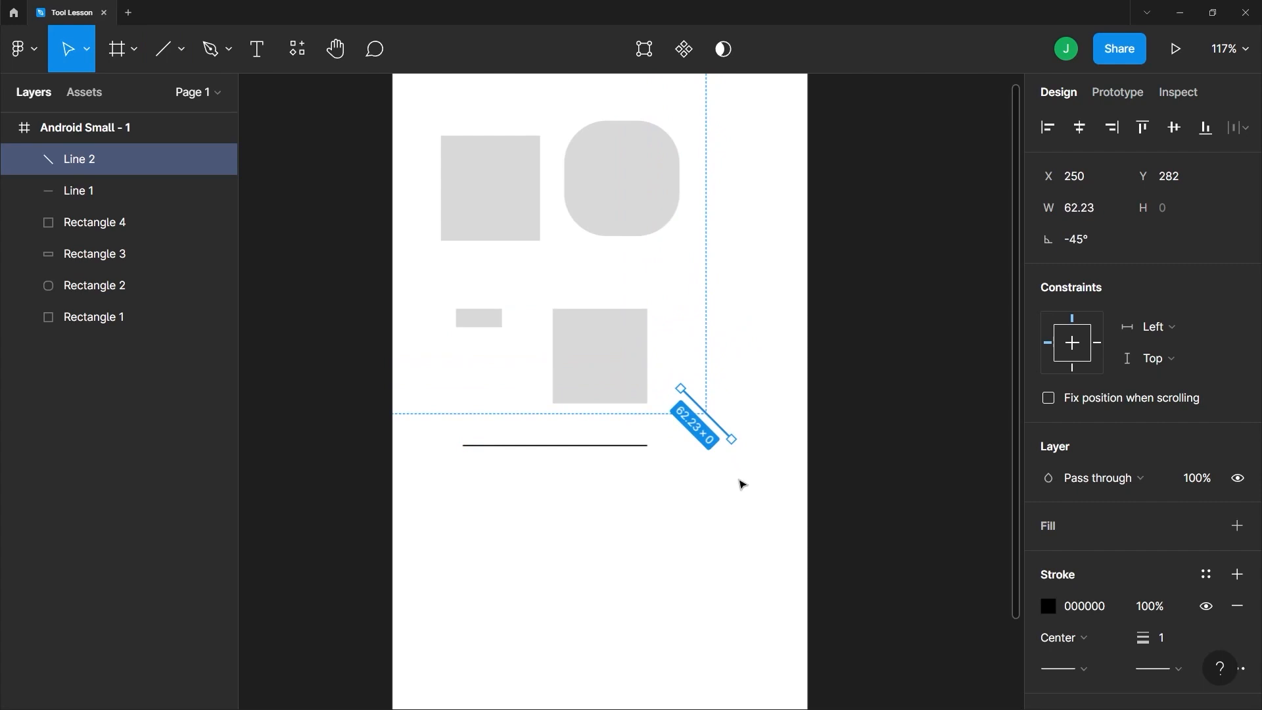
Draw a horizontal arrow about 152 long pointing right, below the horizontal line
left_click(181, 50)
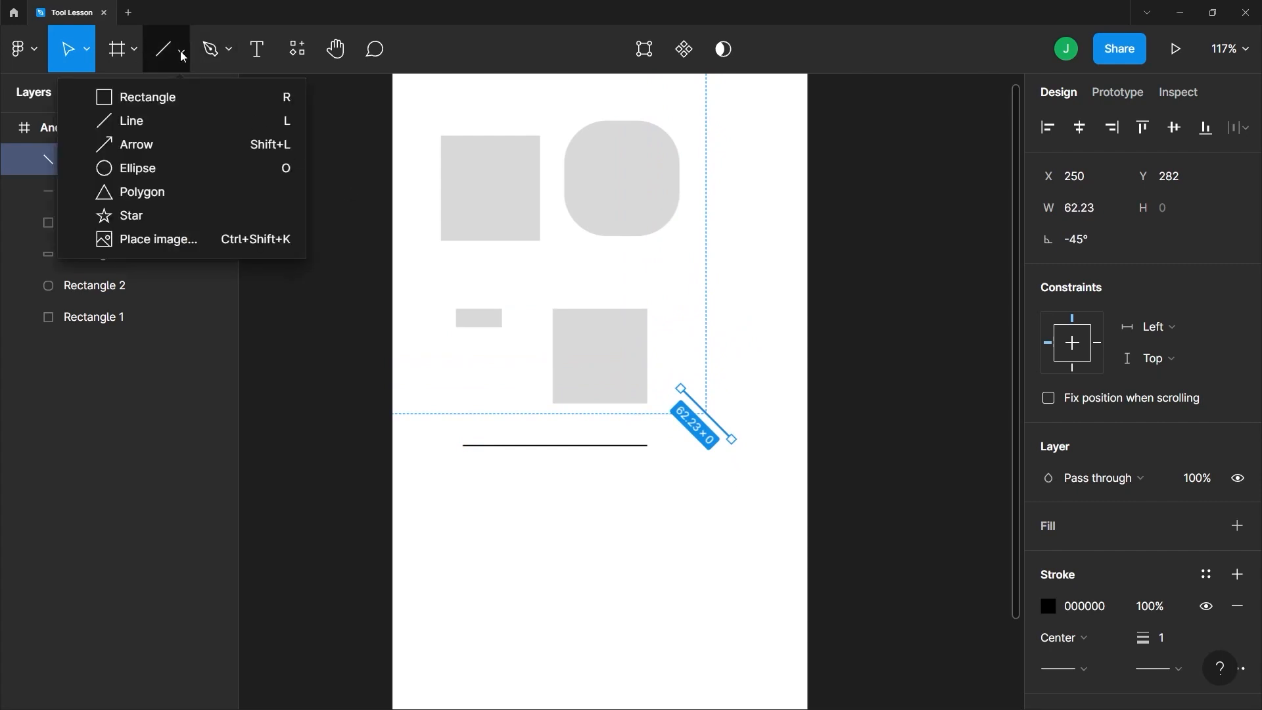
left_click(274, 146)
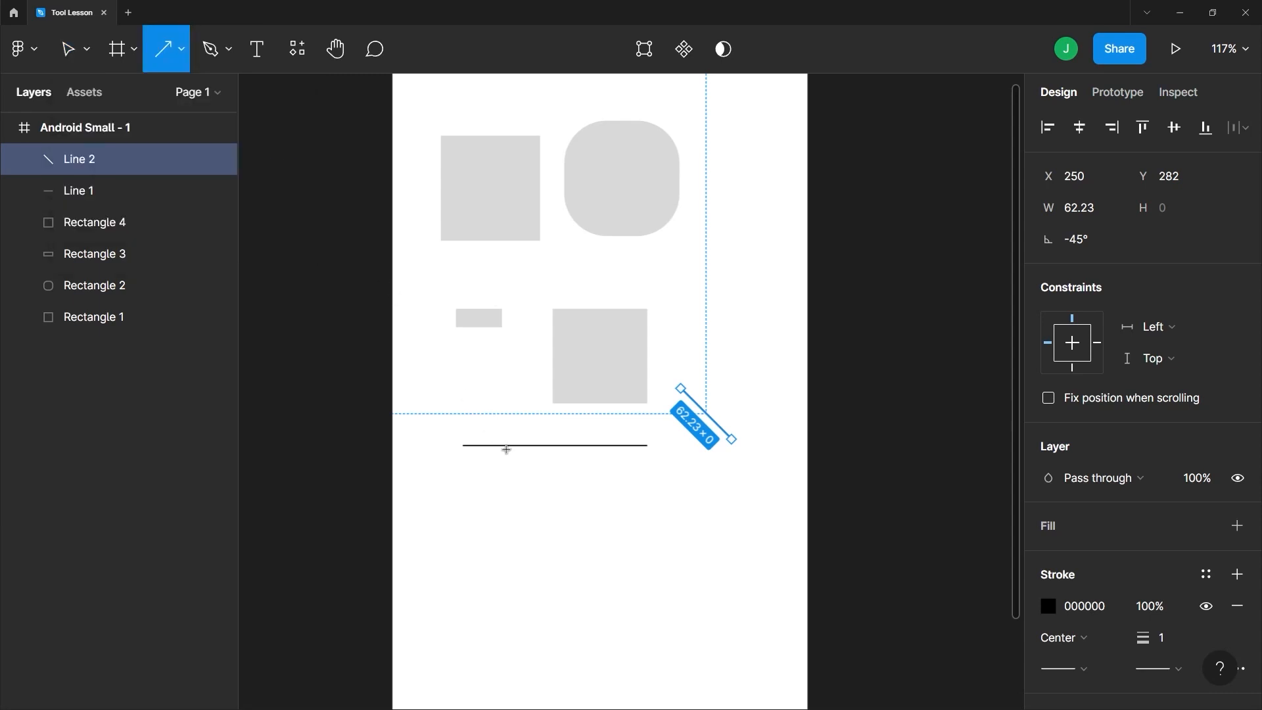
left_click_drag(460, 500, 631, 500)
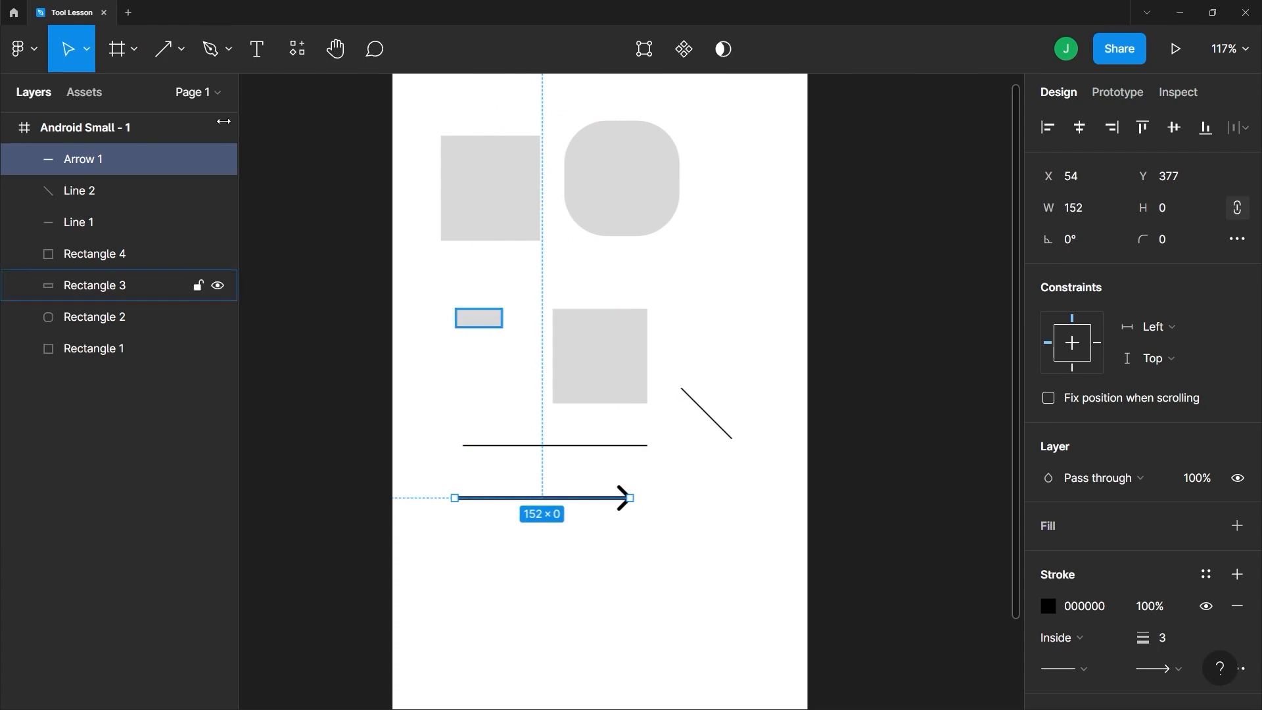
Draw a circle about 60 × 60 from its centre, to the right of the arrowhead
left_click(181, 49)
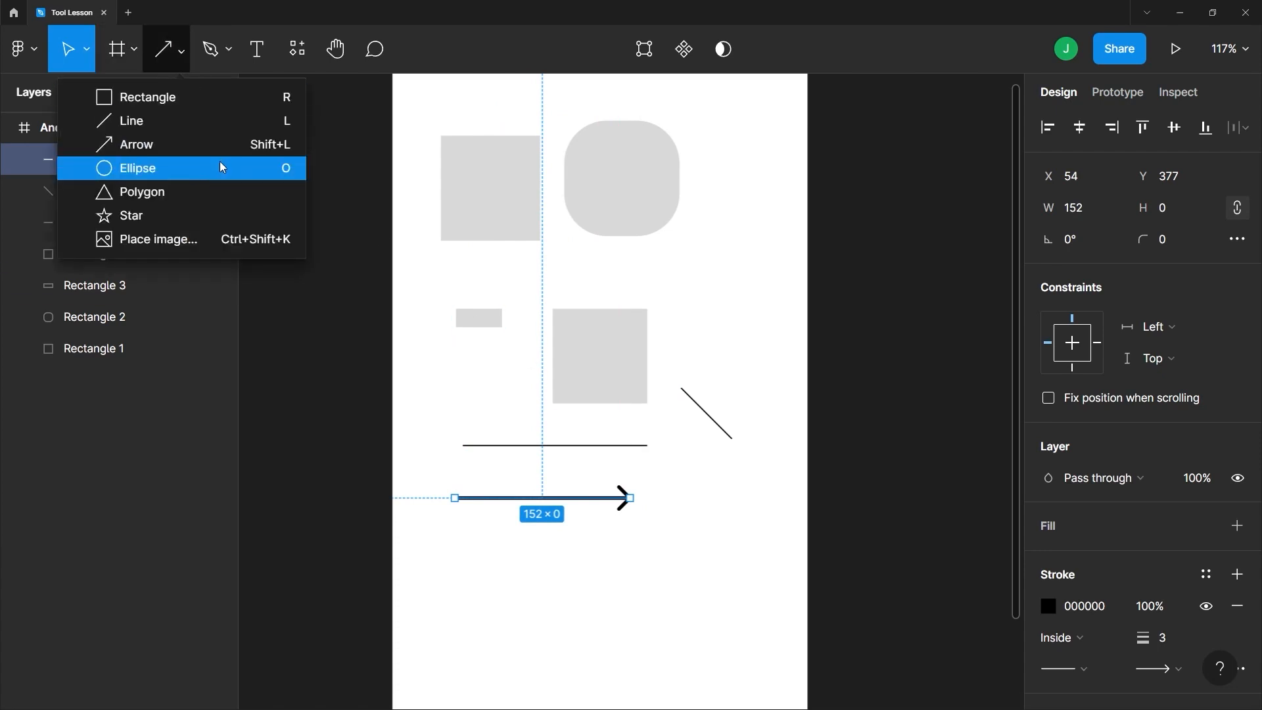
left_click(291, 176)
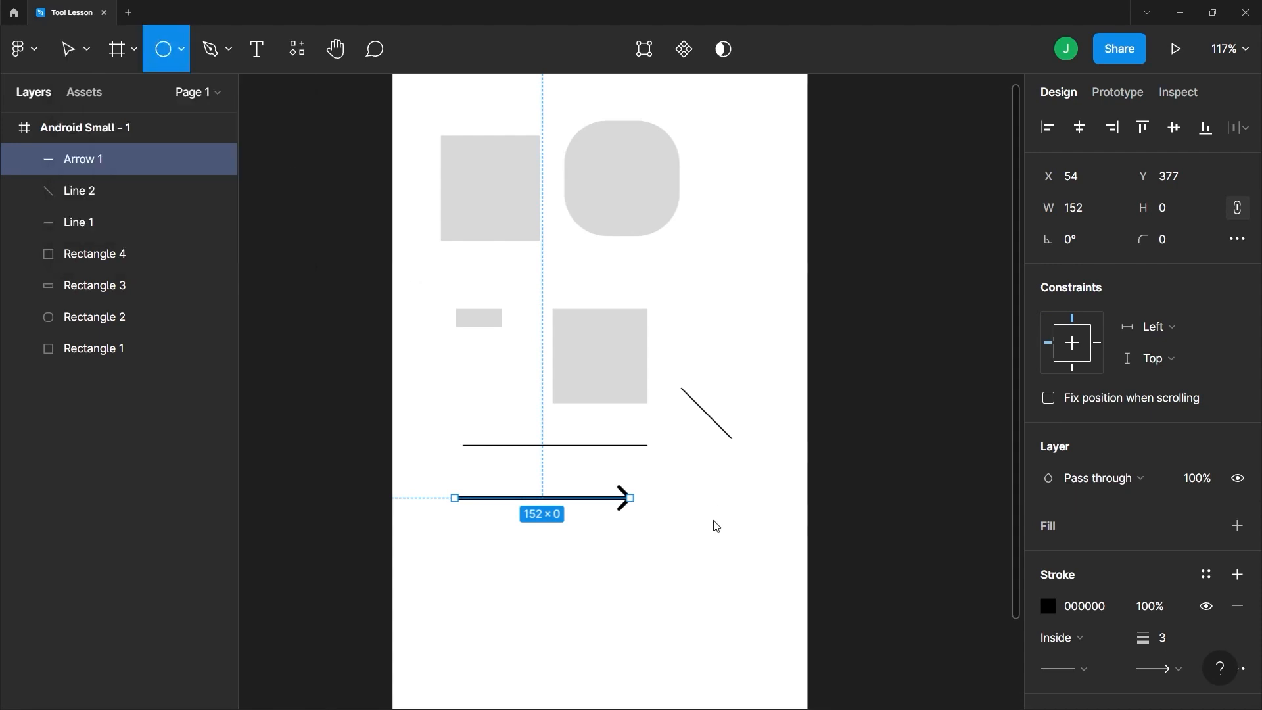
mouse_move(688, 493)
left_mouse_down()
mouse_move(770, 579)
mouse_move(780, 600)
mouse_move(732, 623)
mouse_move(763, 622)
mouse_move(690, 499)
mouse_move(737, 540)
mouse_move(733, 522)
mouse_move(688, 505)
mouse_move(748, 562)
mouse_move(699, 503)
mouse_move(733, 536)
mouse_move(707, 517)
mouse_move(722, 528)
left_mouse_up()
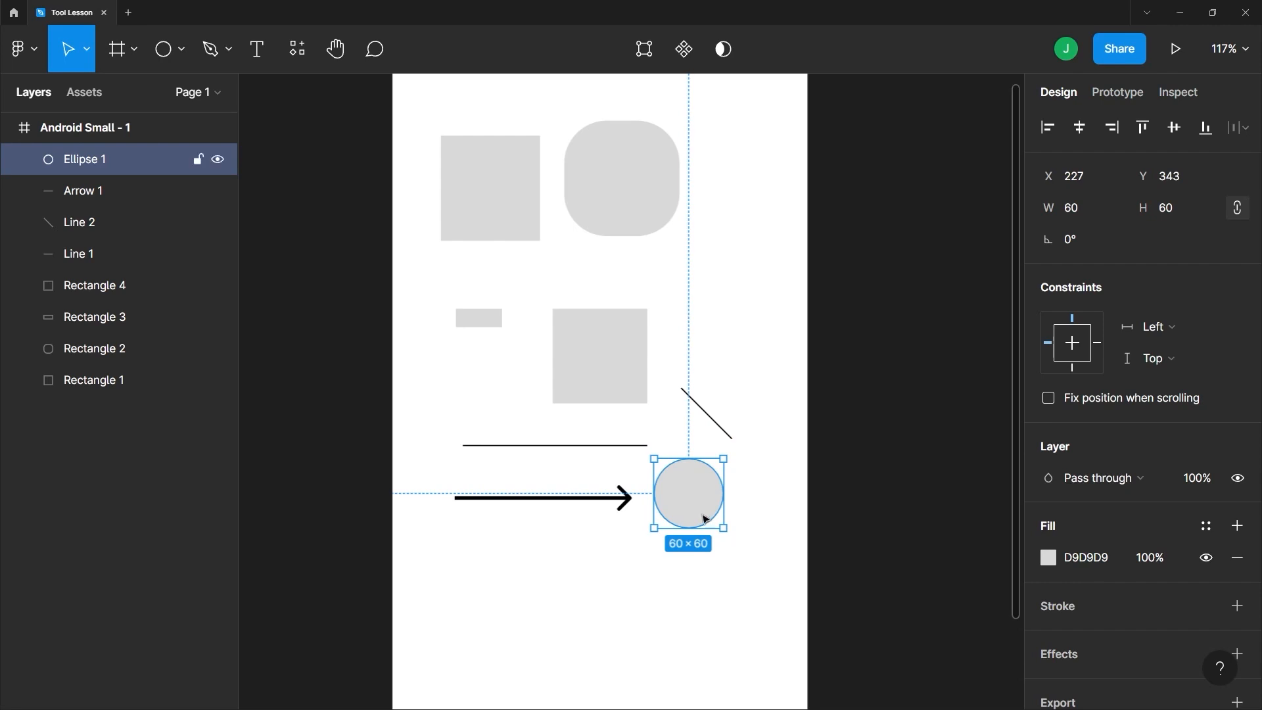
Cut a wedge out of the 60 × 60 circle by setting its arc sweep to about -92.3%
scroll(710, 572, "up", 4)
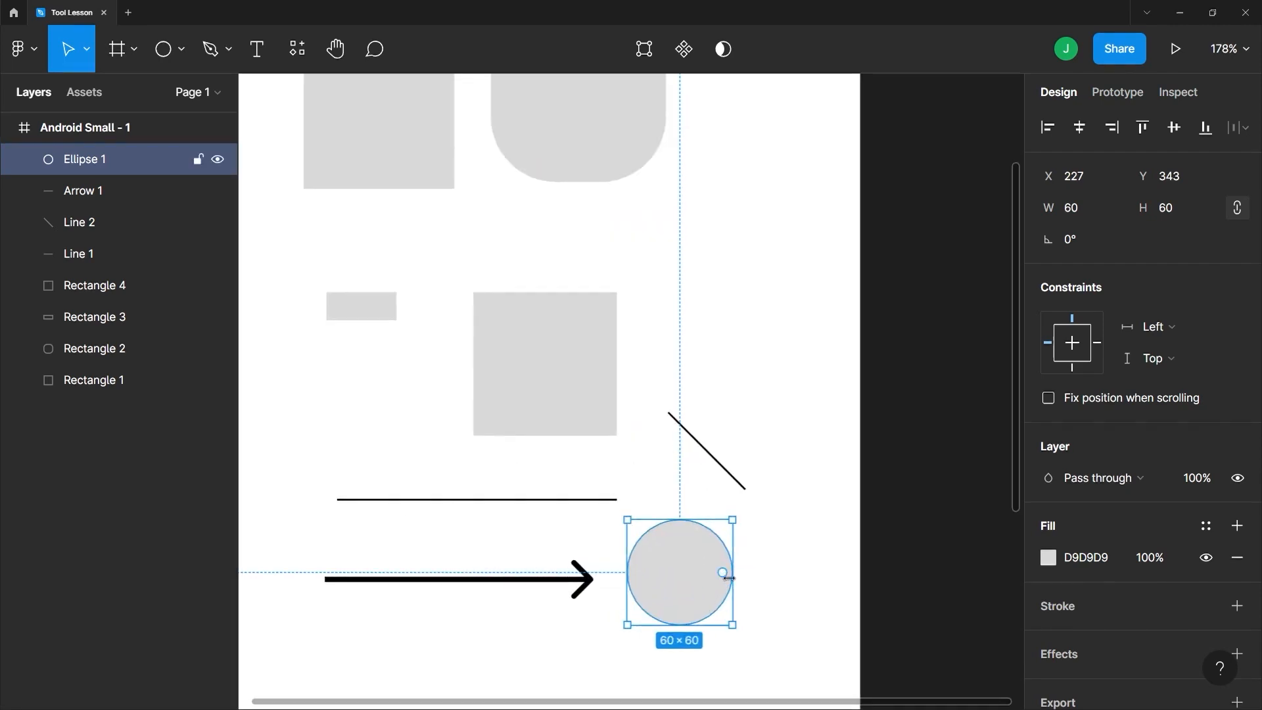
scroll(763, 585, "down", 1)
scroll(763, 584, "down", 2)
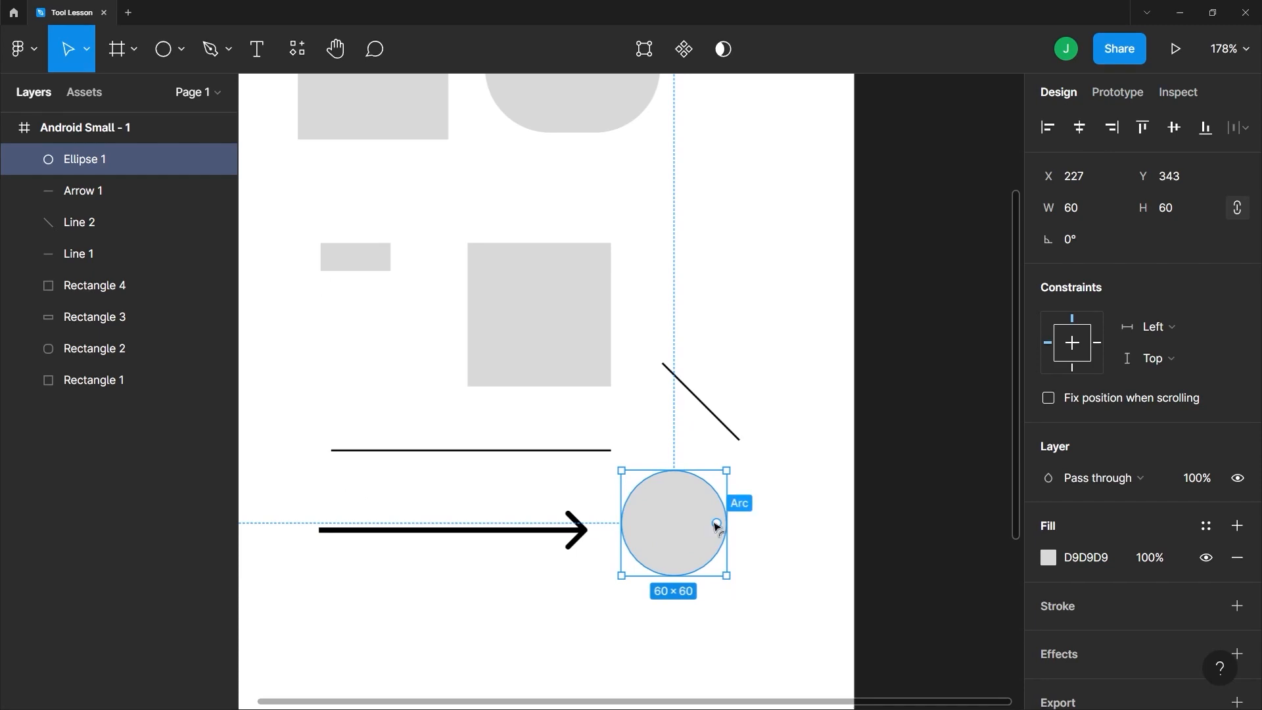
left_click_drag(717, 525, 713, 551)
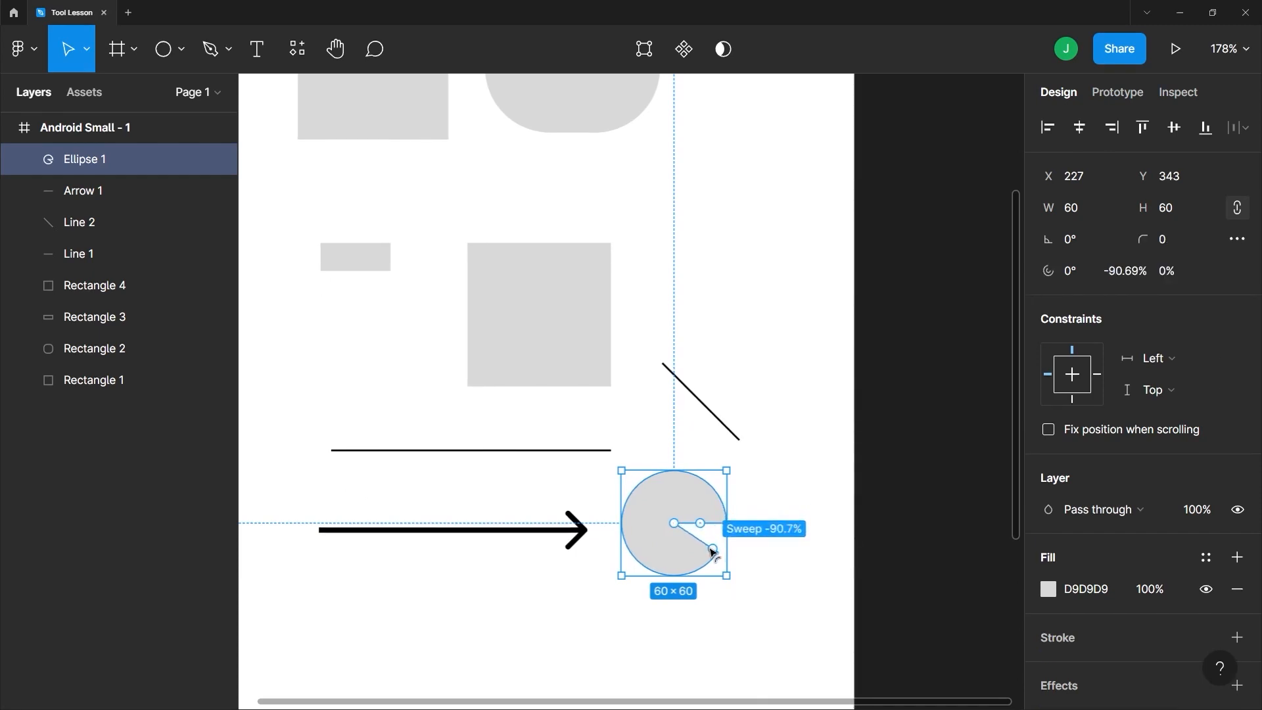
mouse_move(713, 550)
left_mouse_down()
mouse_move(724, 515)
mouse_move(722, 547)
left_mouse_up()
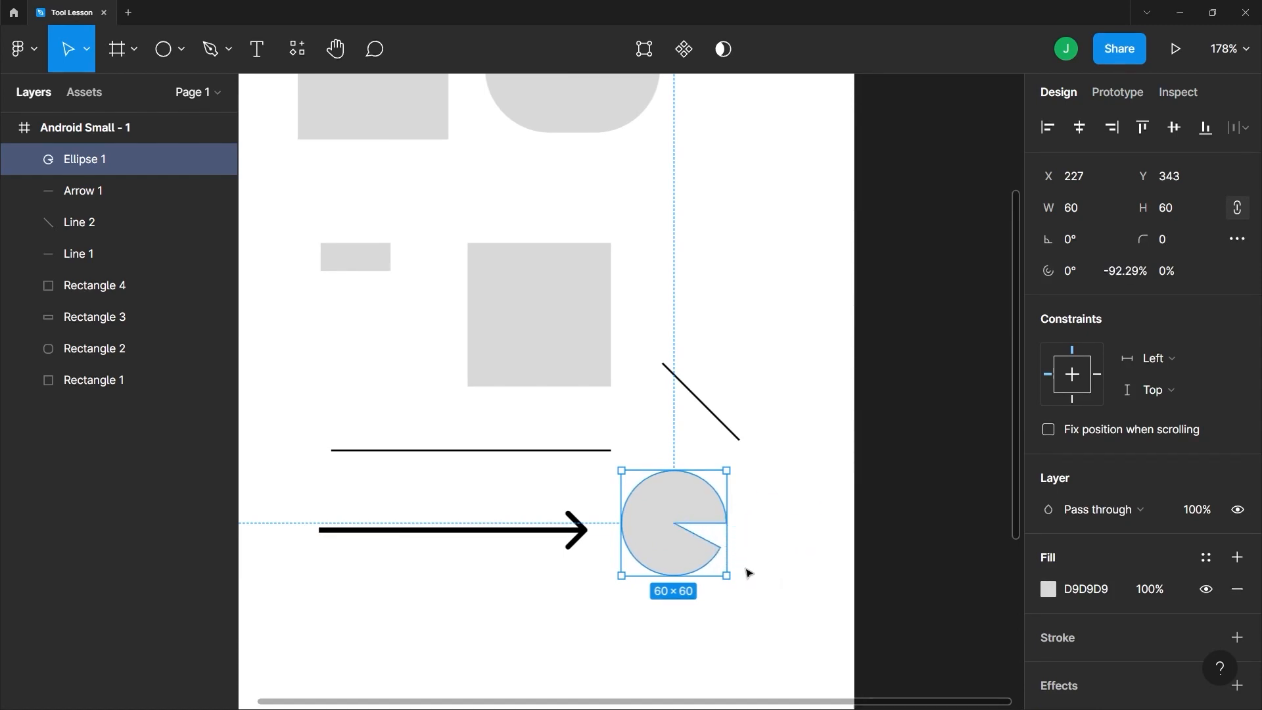
Hollow the cut circle to an inner ratio of about 40.6% and rotate the arc's start to about -39.2°
mouse_move(707, 549)
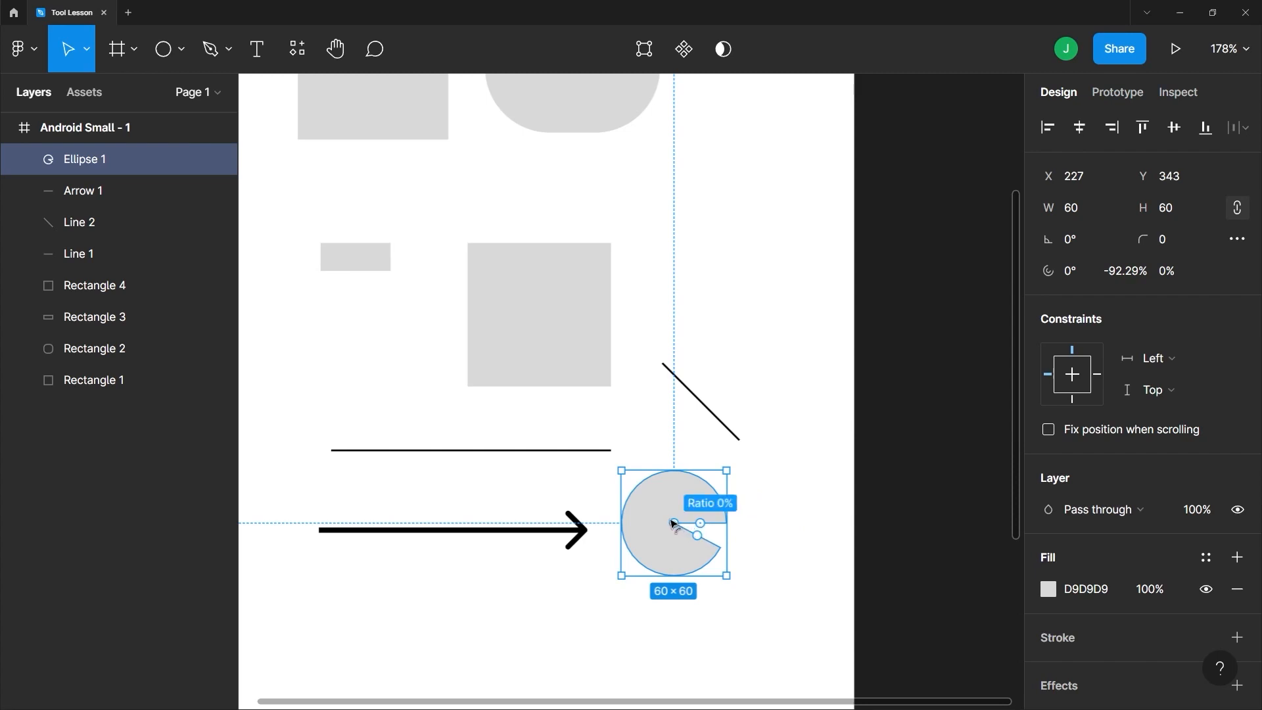
left_click_drag(675, 523, 668, 513)
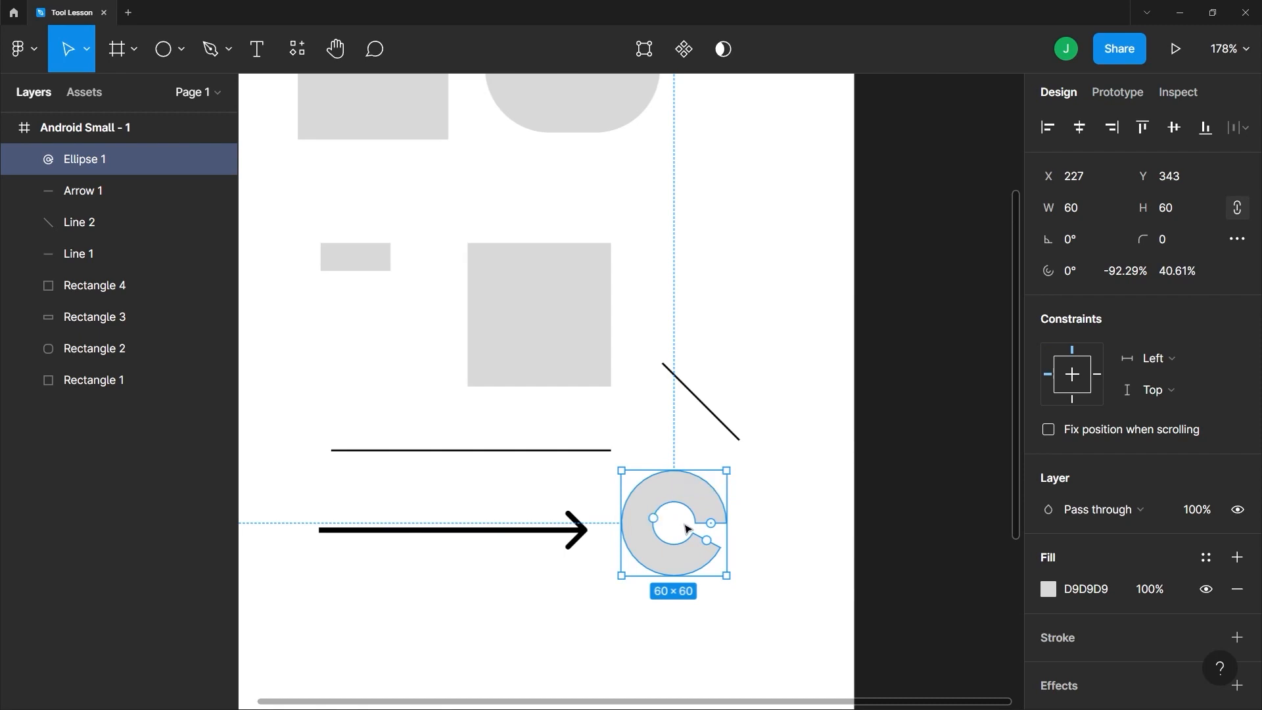
left_click_drag(709, 526, 715, 498)
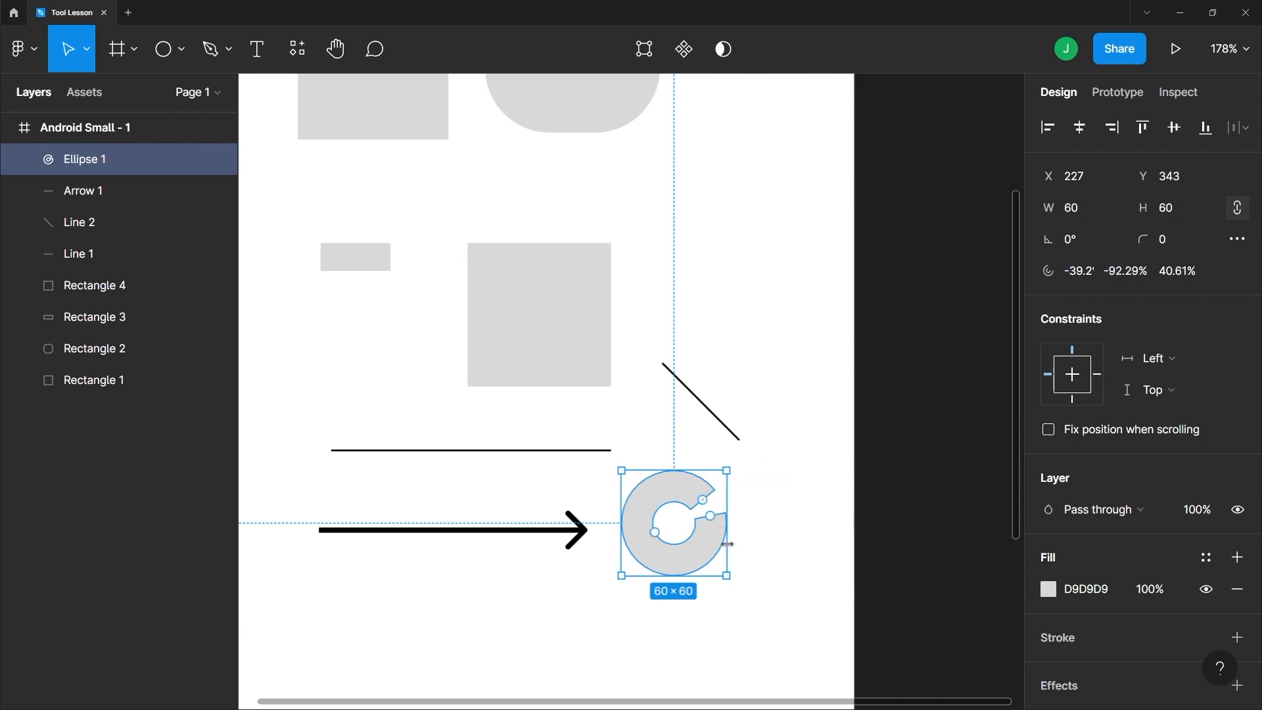
mouse_move(715, 524)
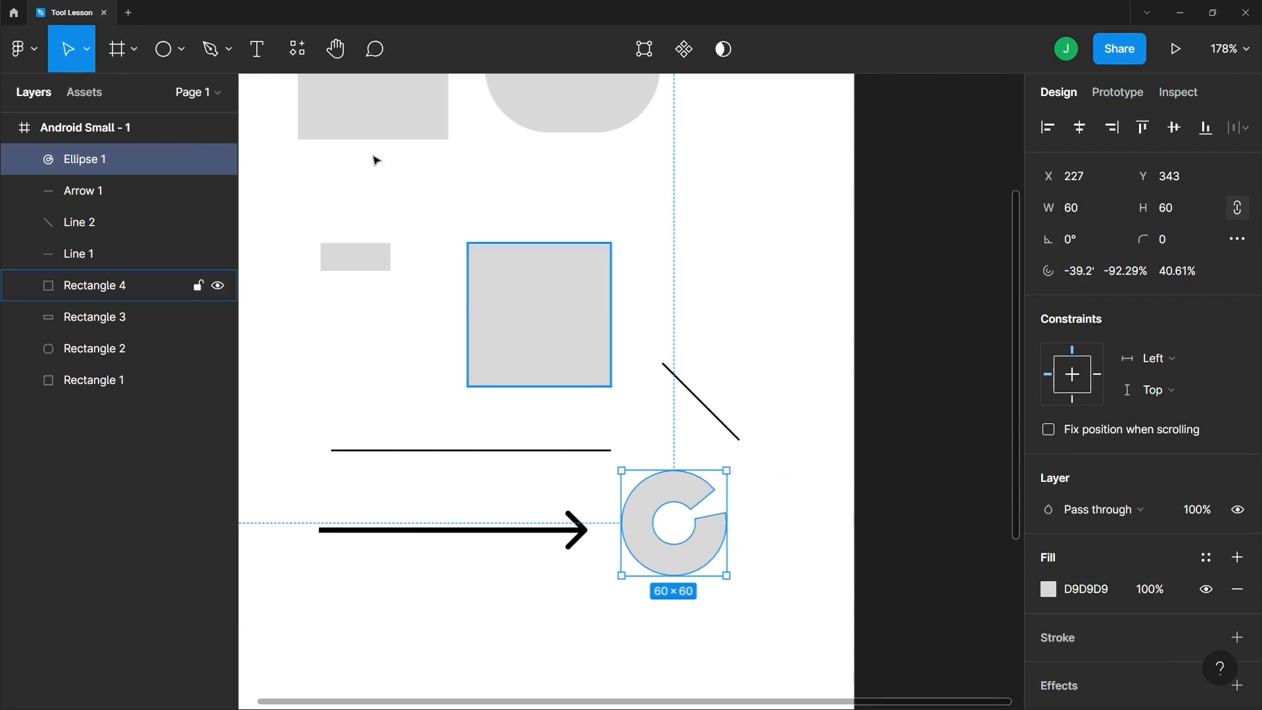
Draw a polygon about 36 × 46 above the diagonal line and set it to 6 sides
left_click(181, 51)
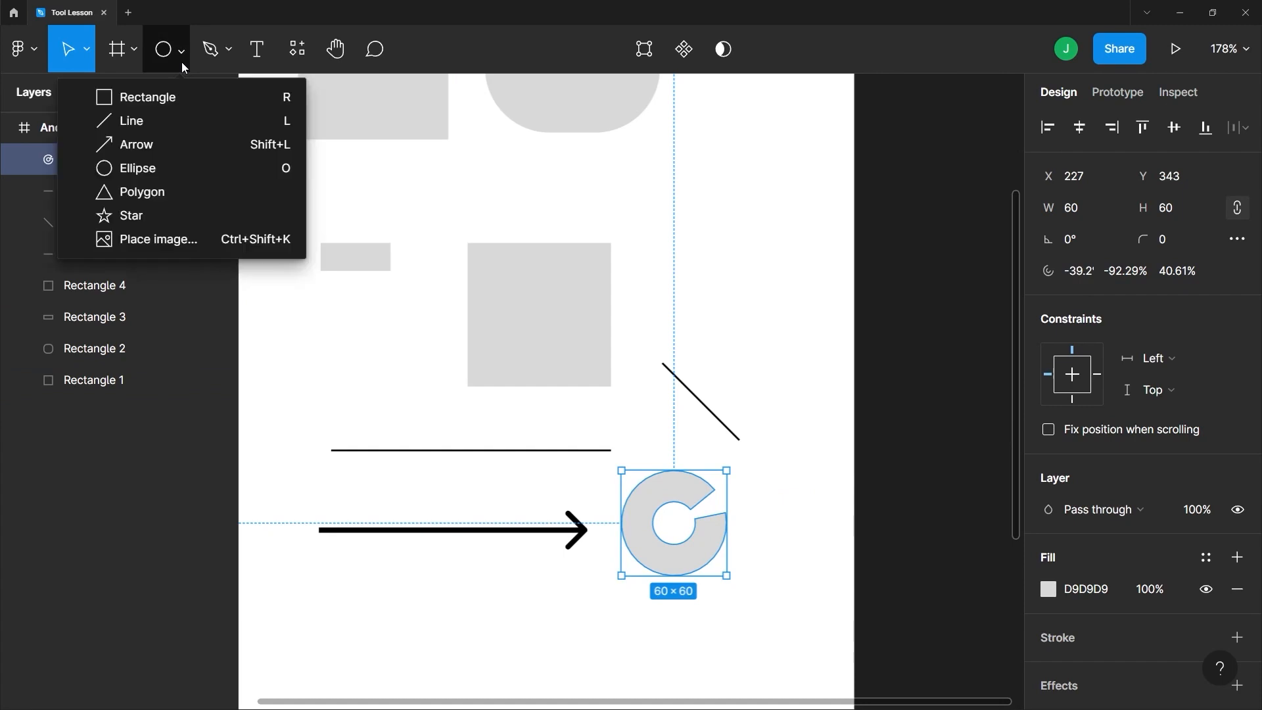
left_click(195, 190)
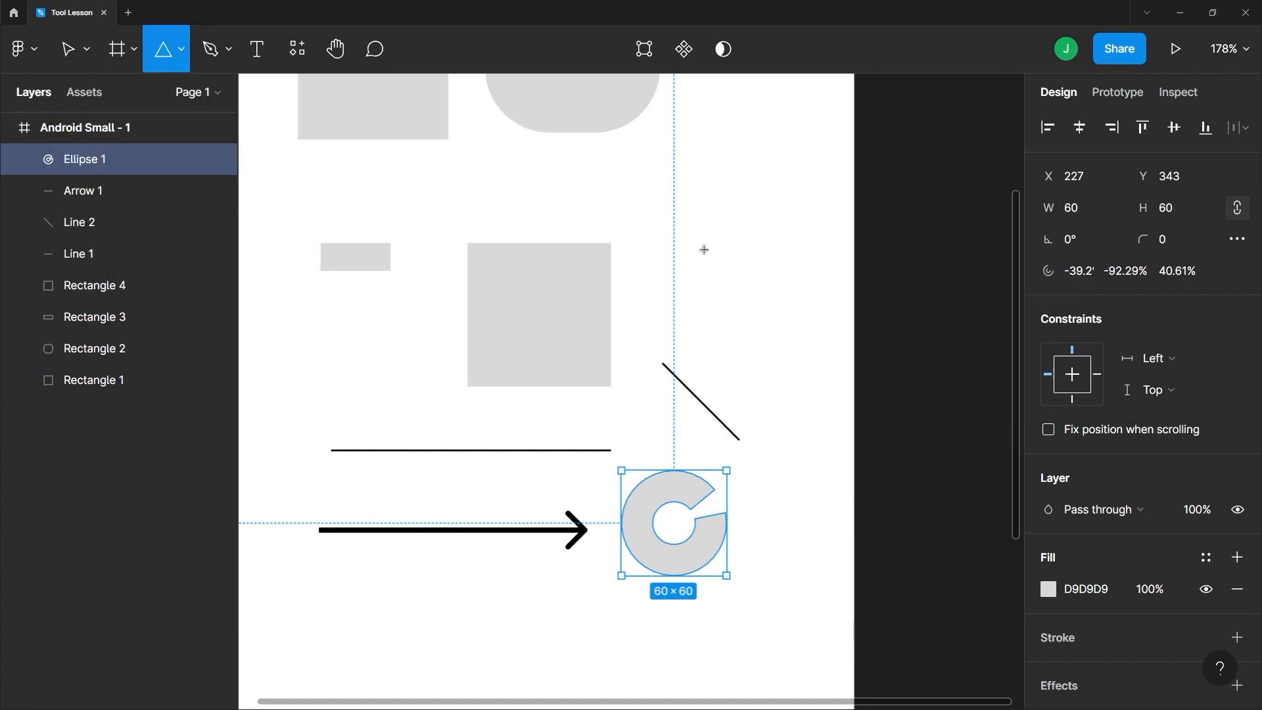
left_click_drag(726, 198, 790, 281)
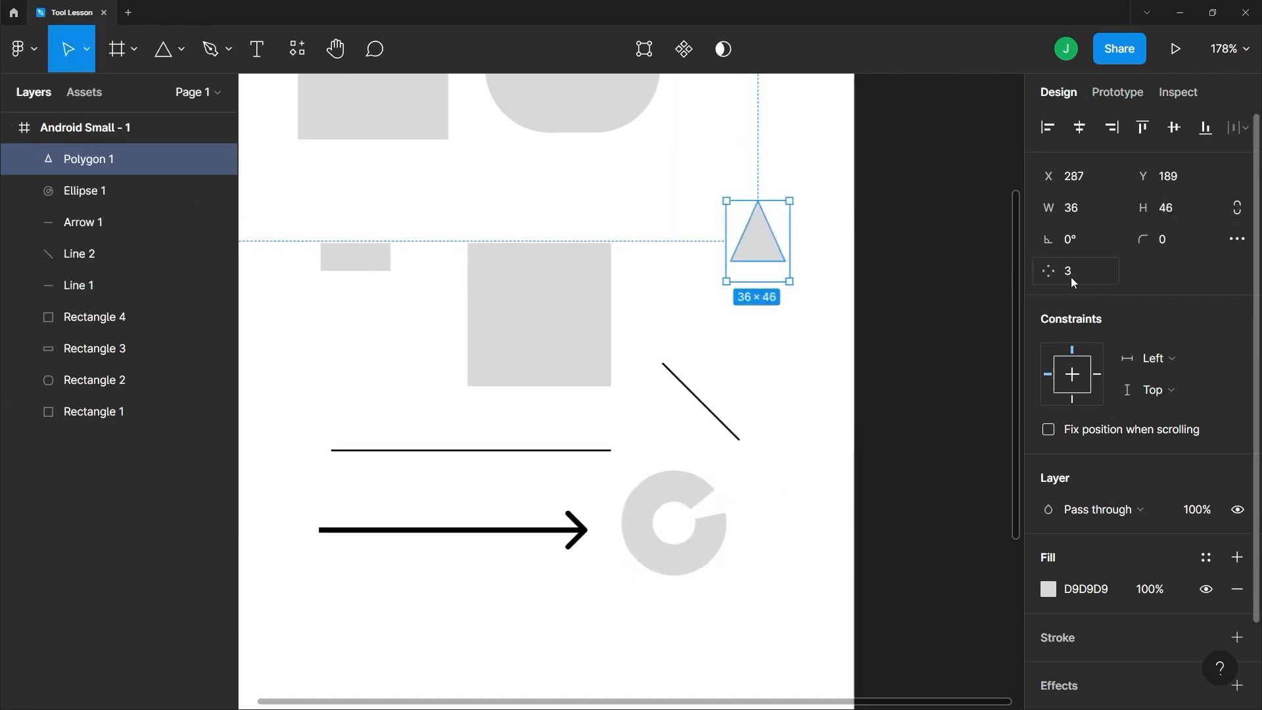
left_click_drag(1048, 270, 1091, 271)
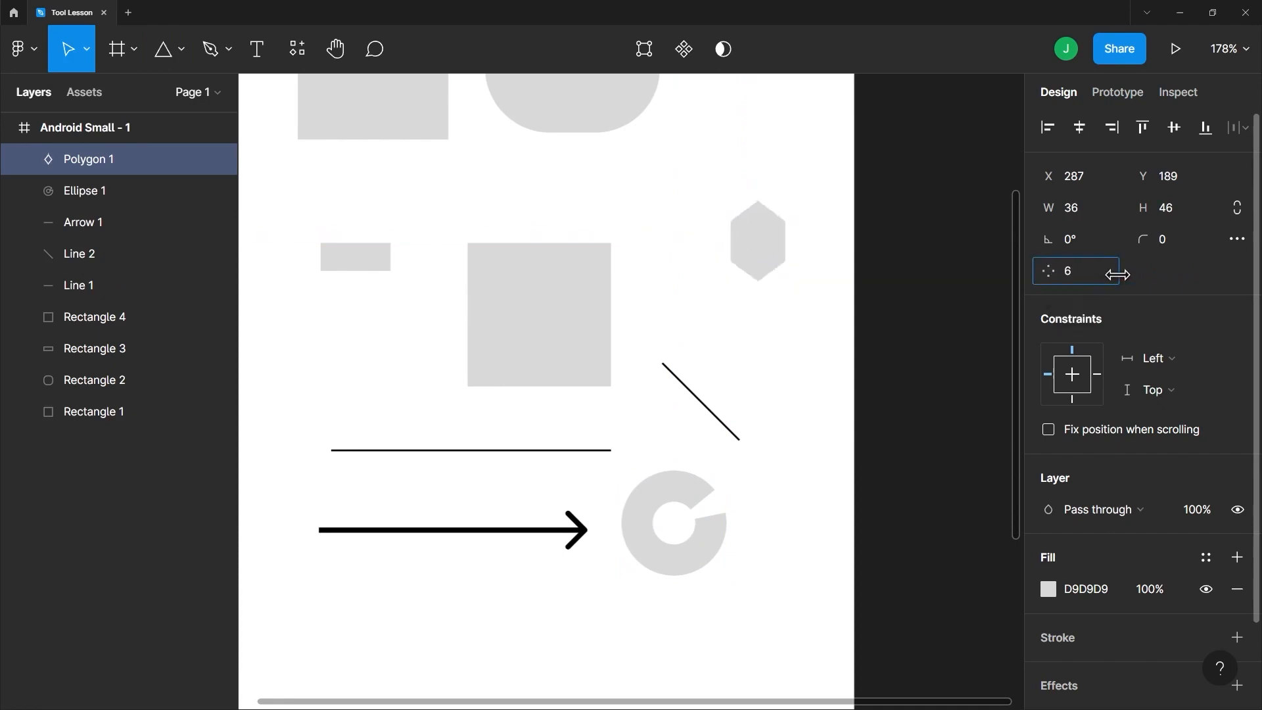
Draw a second polygon about 38 × 38 to the right of the diagonal line and set it to 6 sides
left_click(164, 50)
left_click(177, 52)
left_click(155, 199)
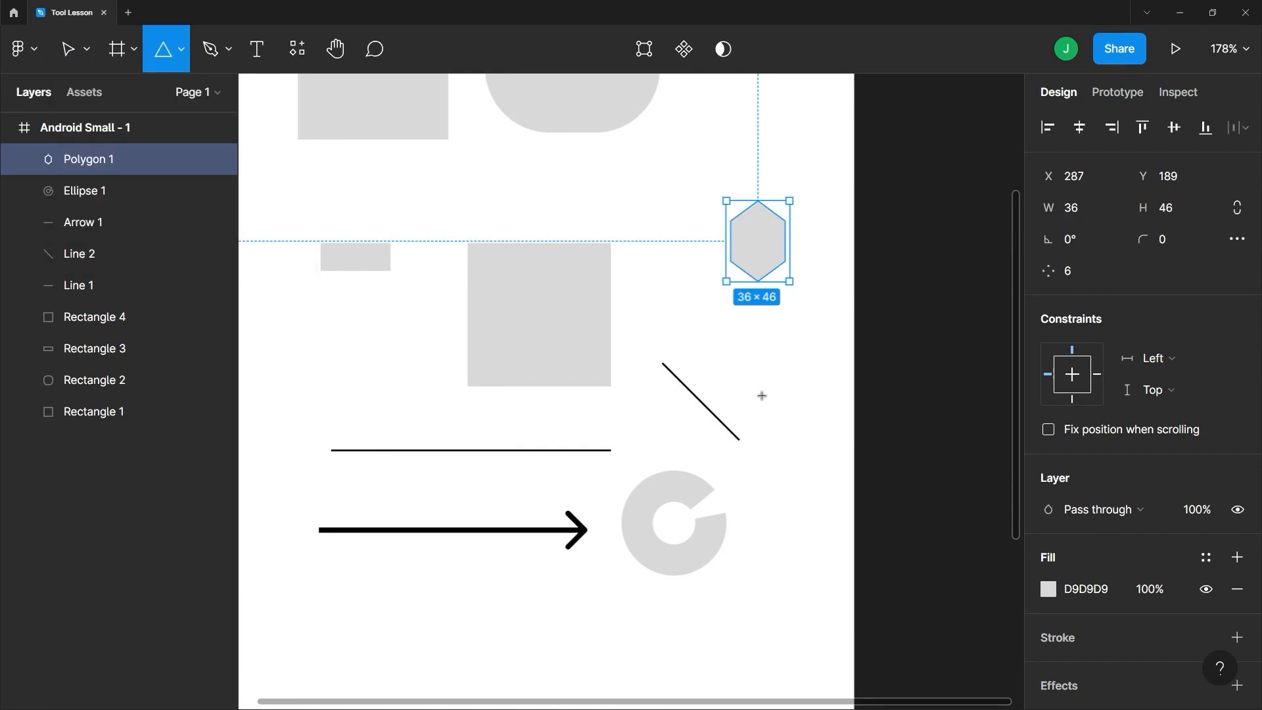
left_click_drag(759, 355, 826, 421)
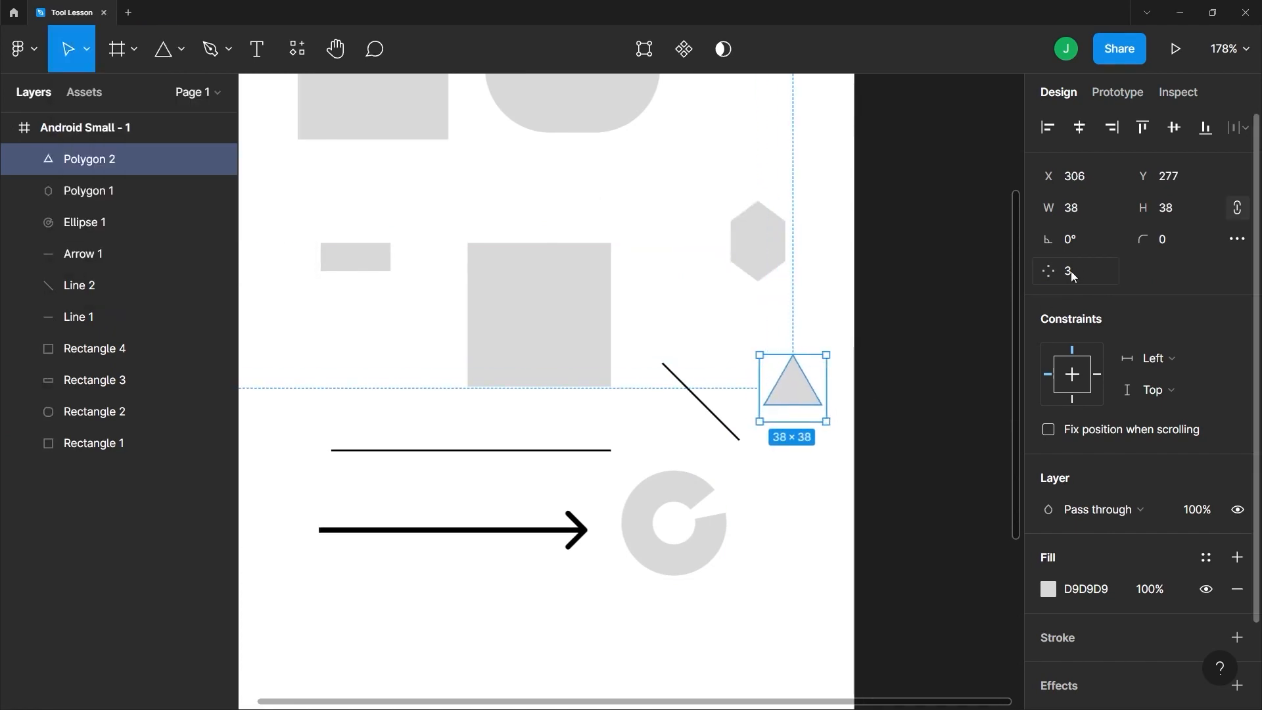
left_click_drag(1050, 271, 1061, 270)
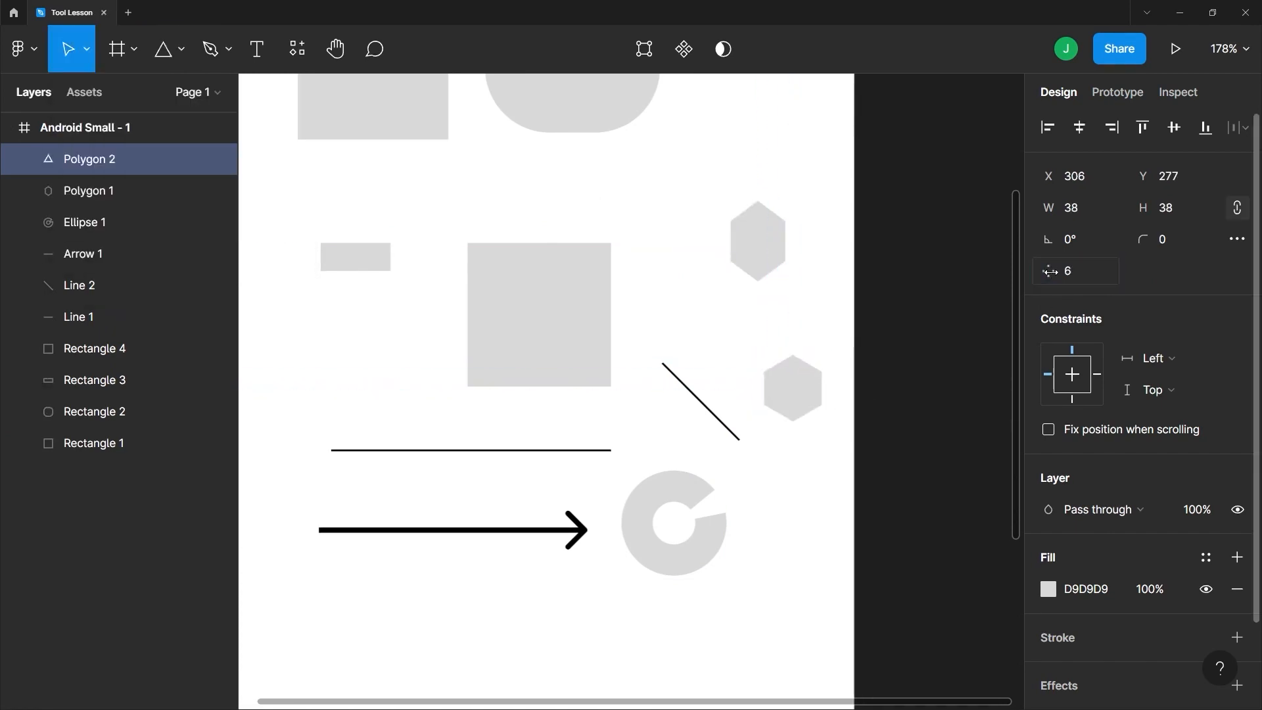
Place the image icons8-factory-30.png from the Tutorial Assets subfolder 03 at about 38 × 39, left of the upper hexagon
left_click(122, 47)
left_click(136, 45)
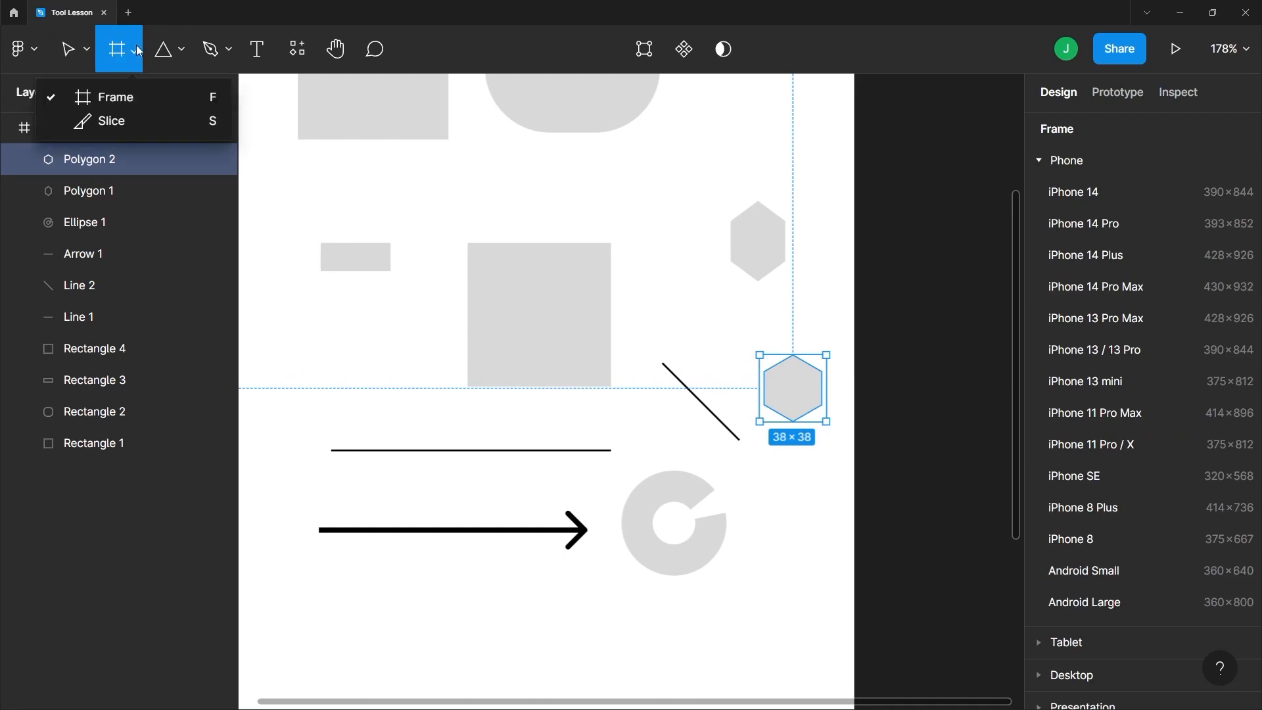
left_click(181, 50)
left_click(181, 49)
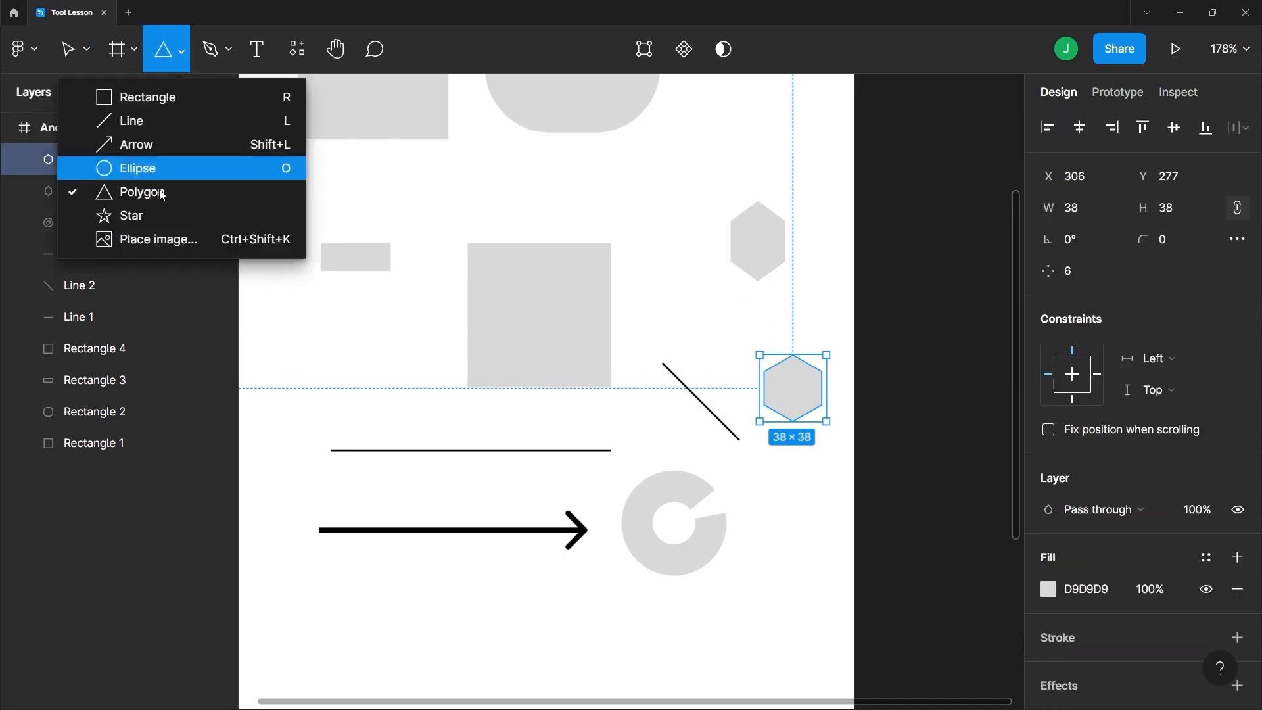
left_click(159, 240)
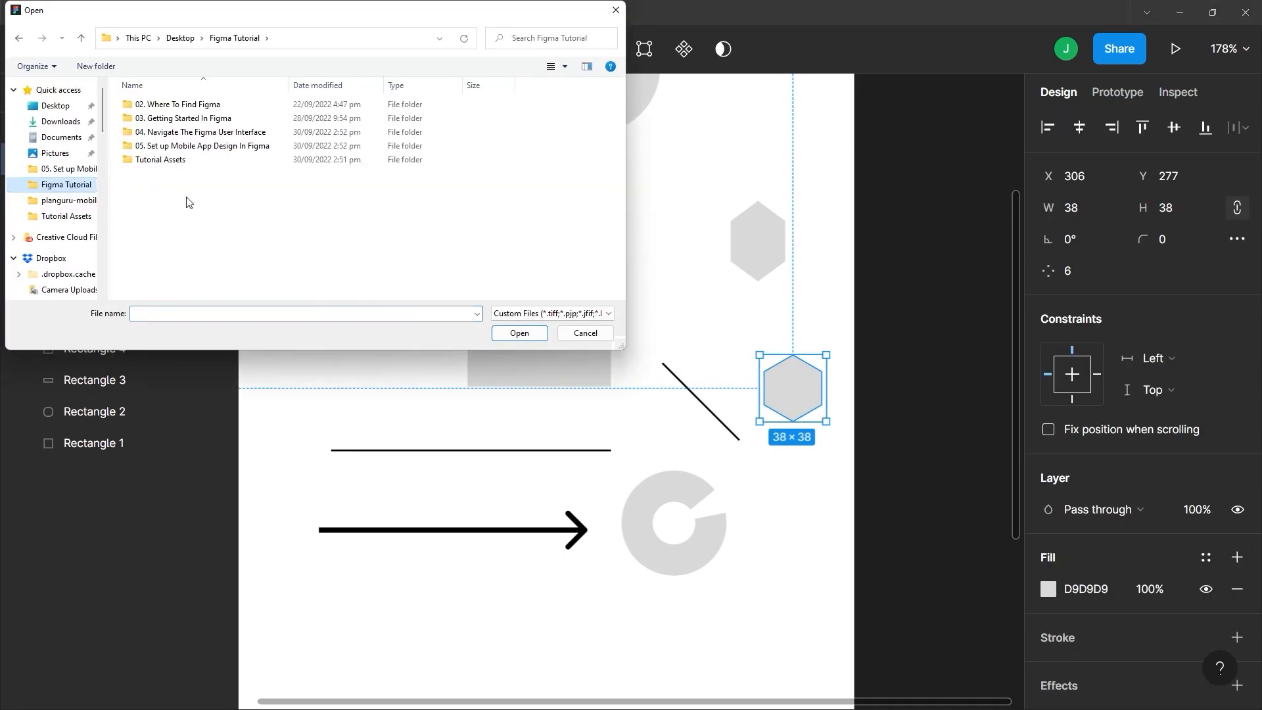
double_click(176, 161)
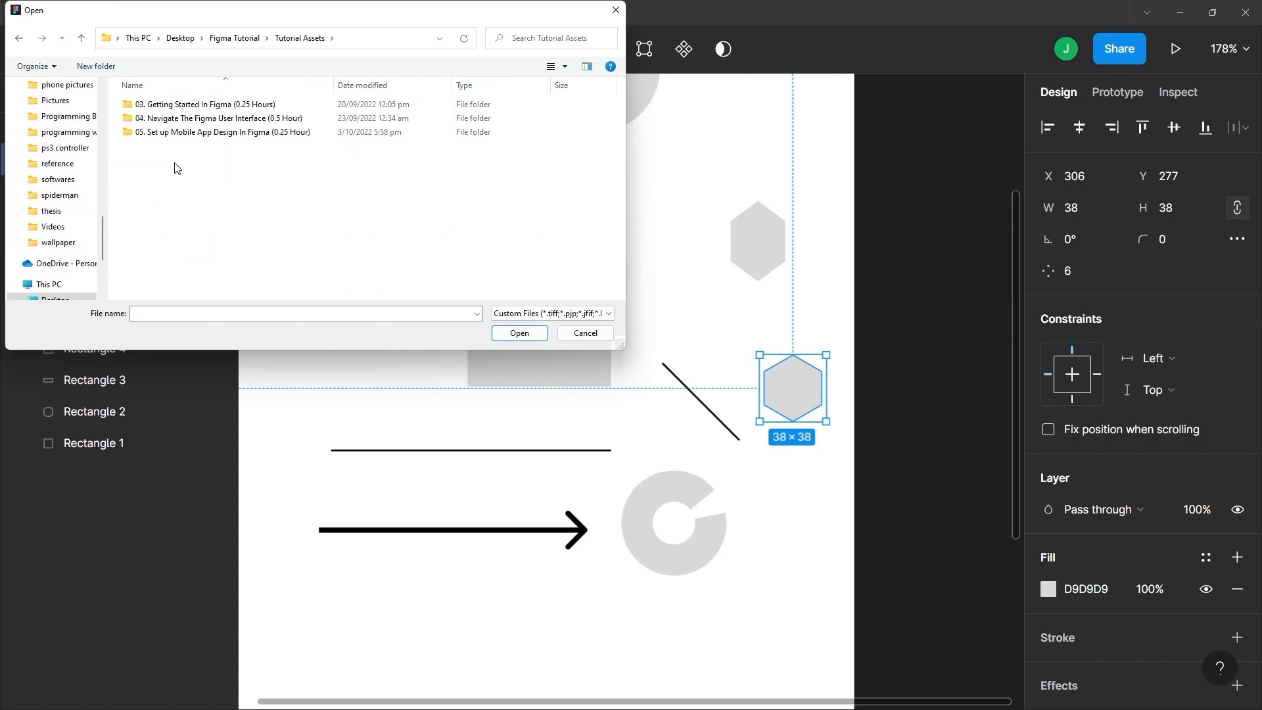
double_click(198, 105)
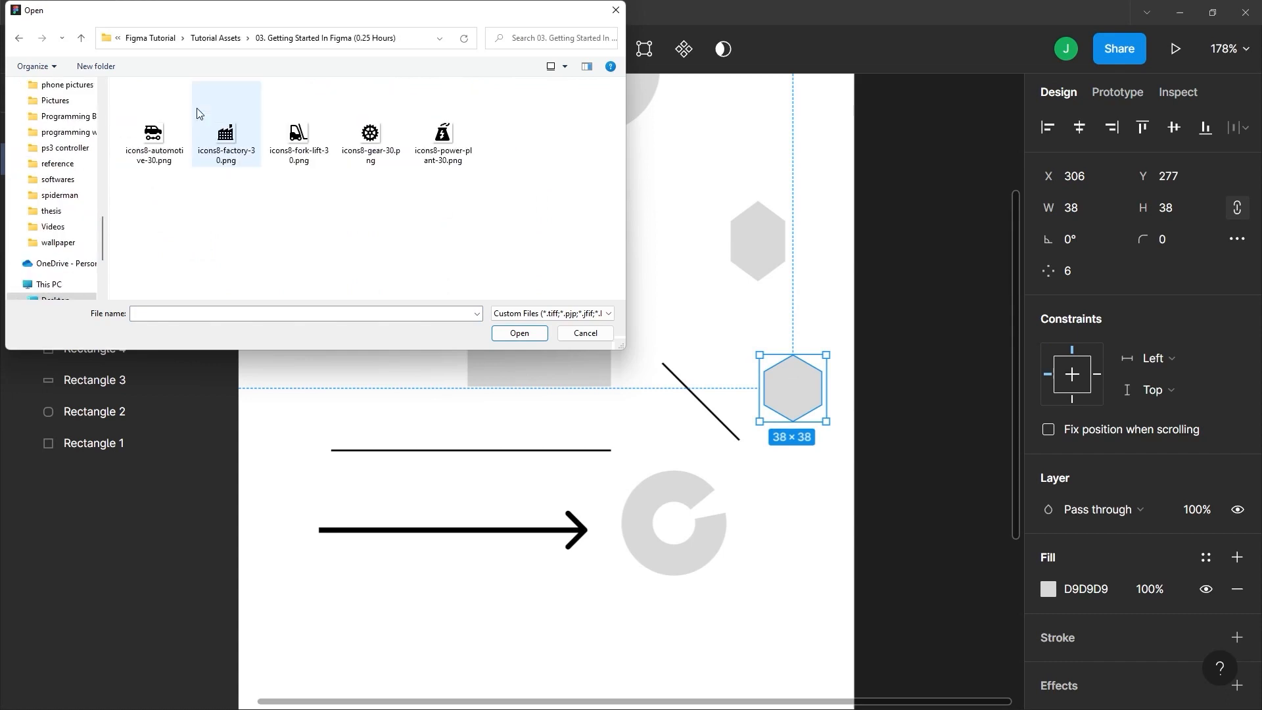
left_click(225, 134)
left_click(519, 334)
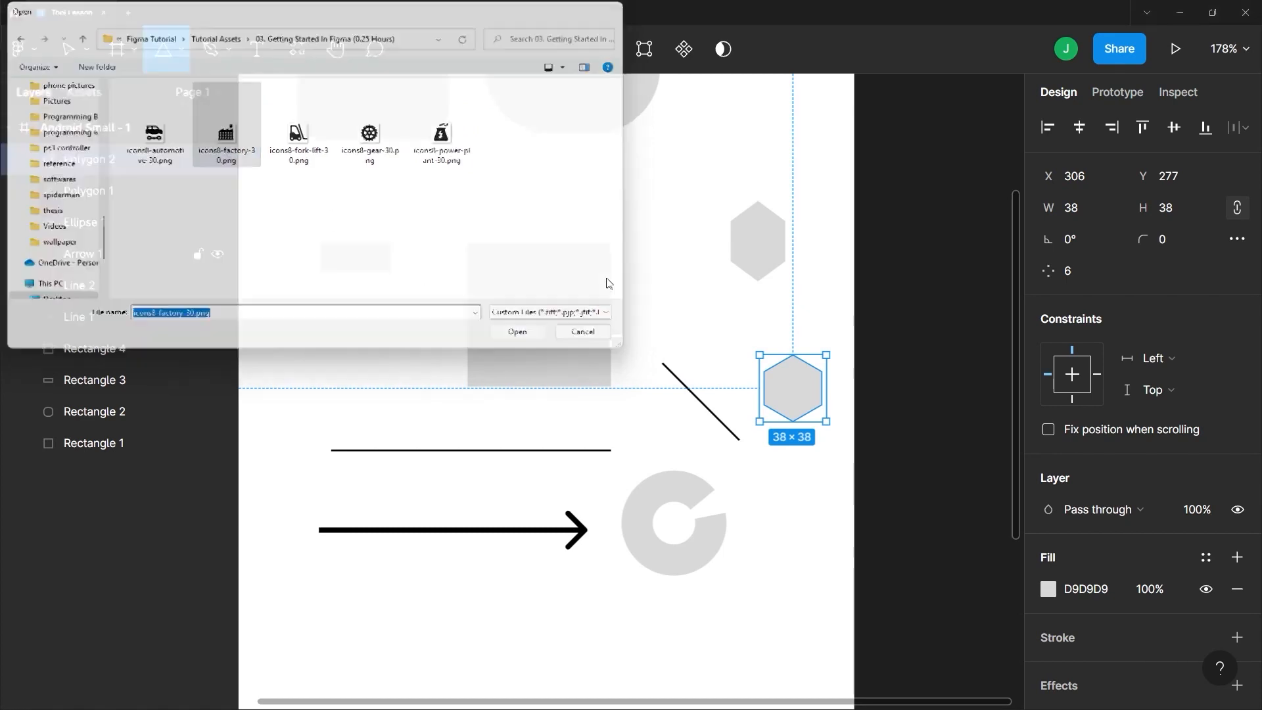
left_click_drag(650, 188, 705, 242)
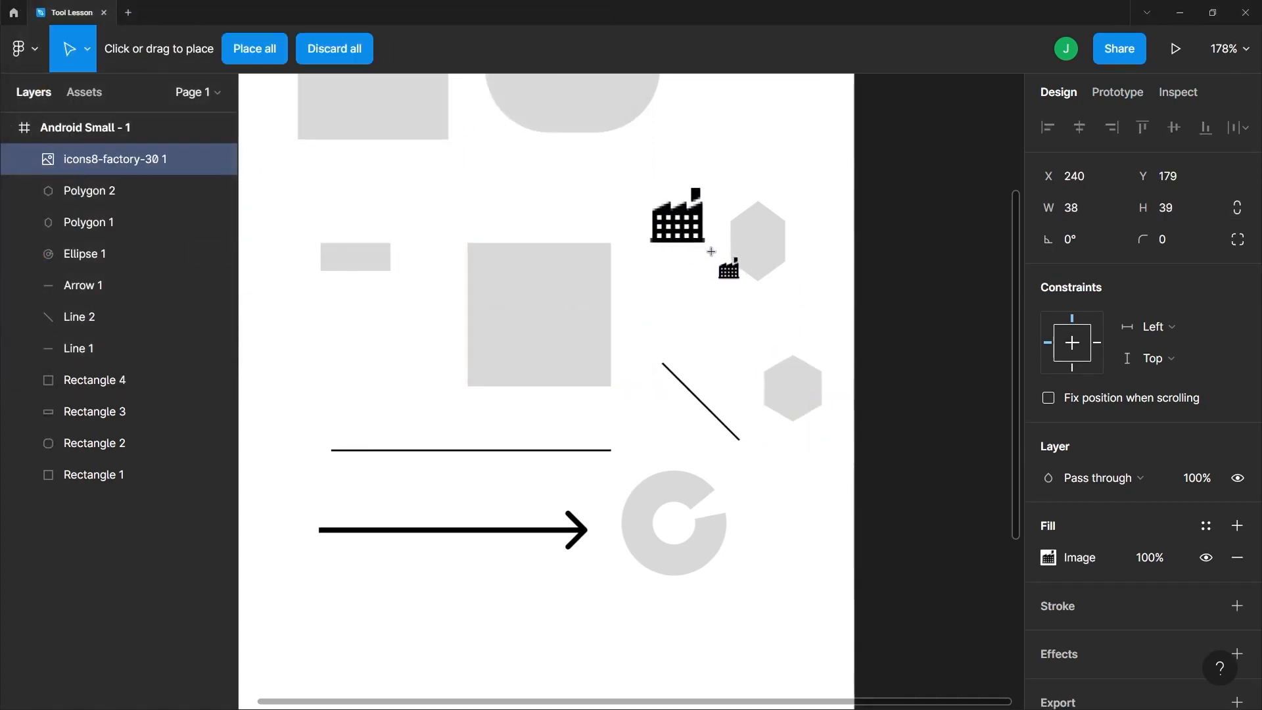
Undo the image placement and fill the square above the horizontal line with icons8-factory-30.png
key("ctrl+z")
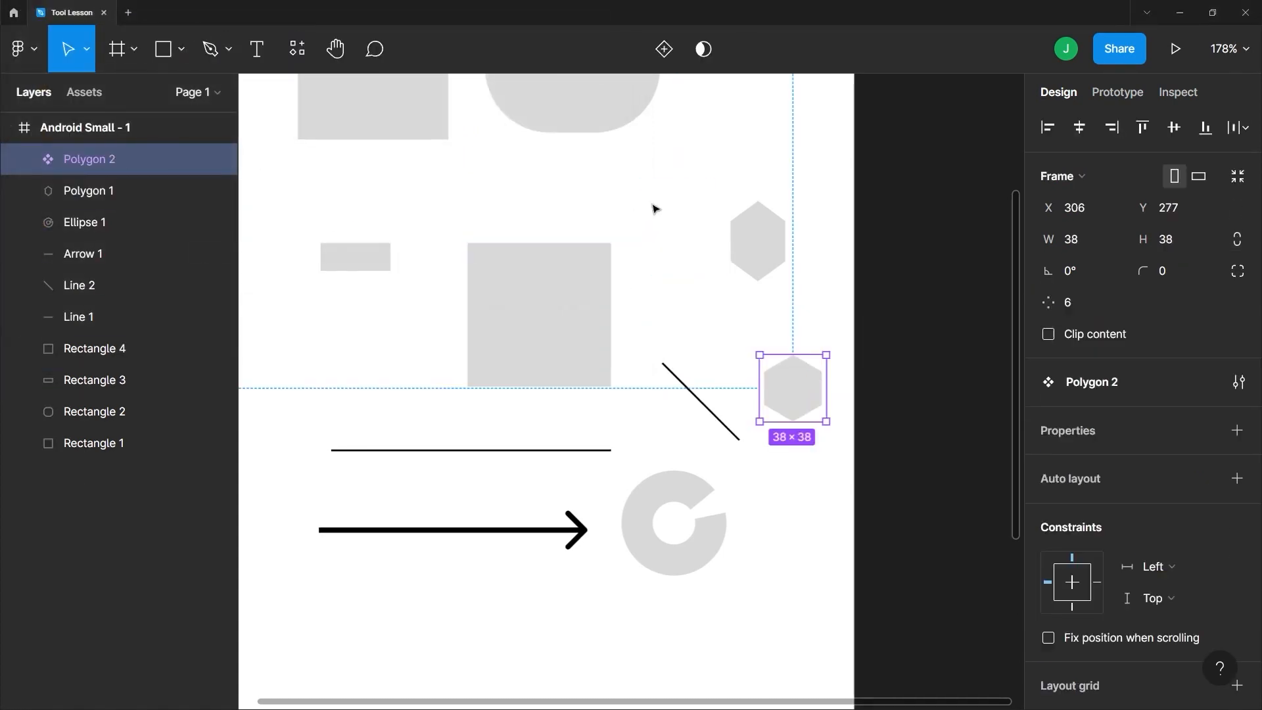
left_click(659, 209)
key("ctrl+shift+k")
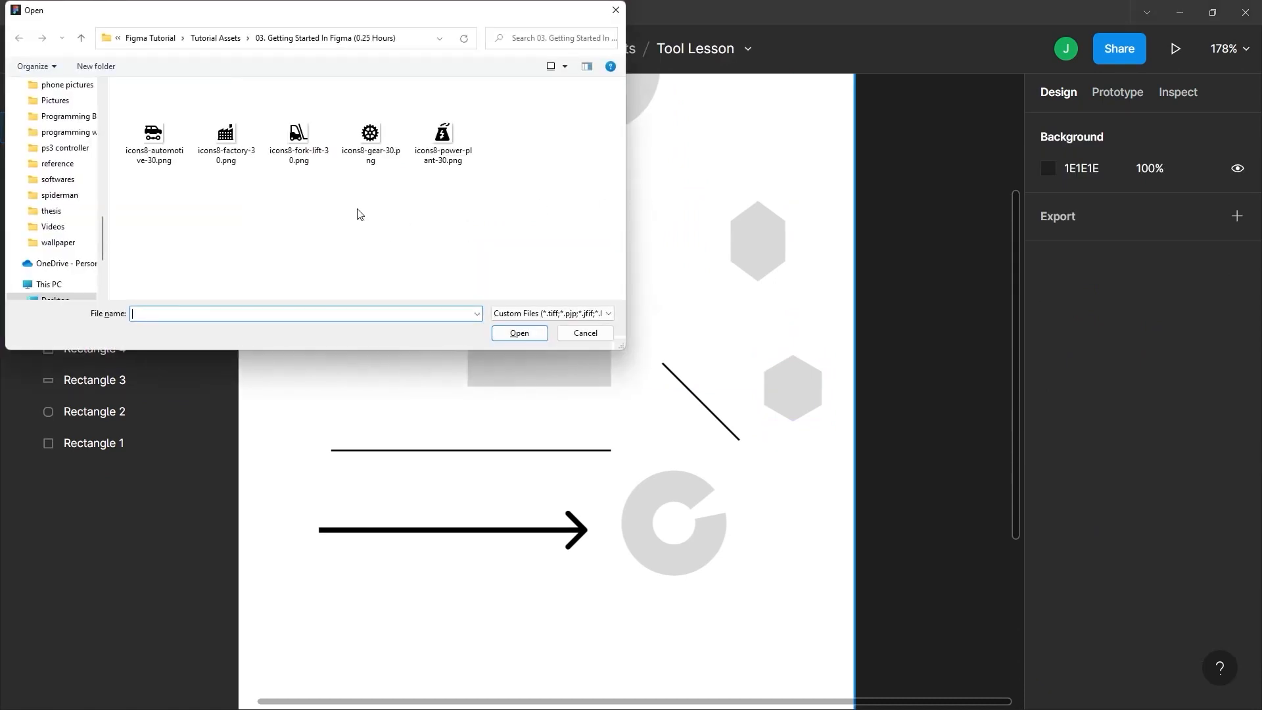
left_click(227, 136)
left_click(521, 335)
left_click(545, 336)
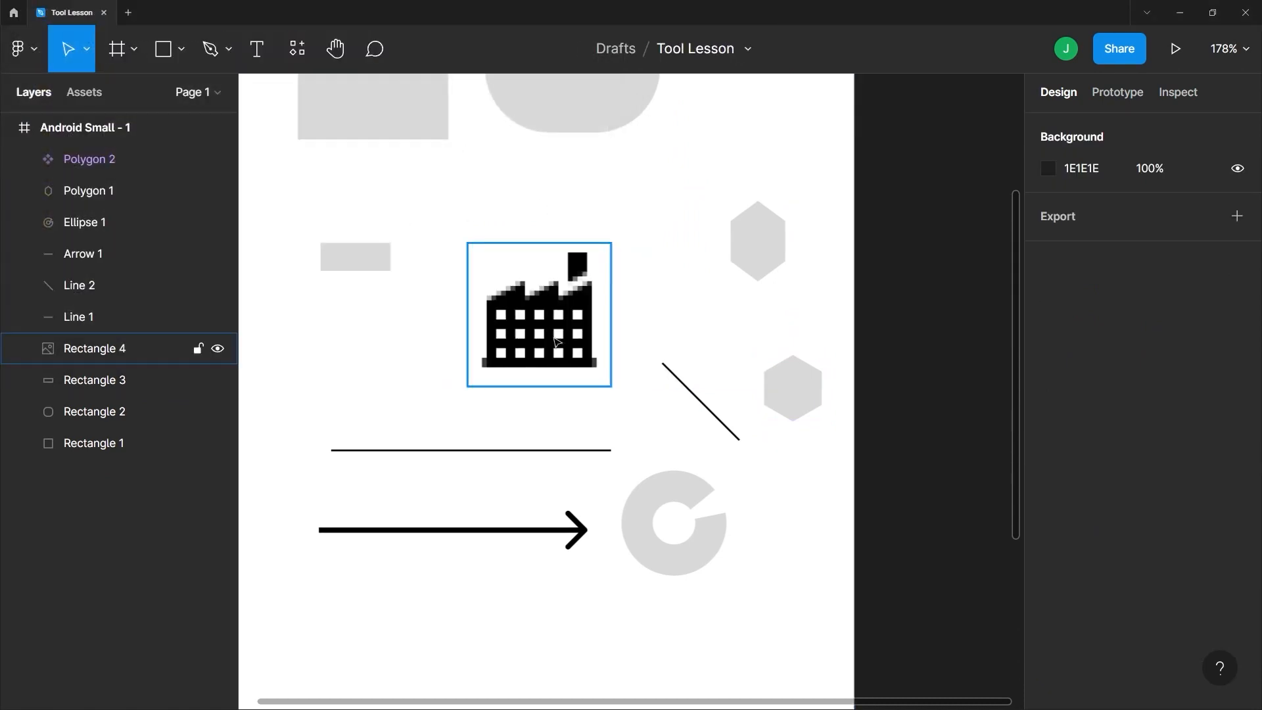
Select all the shapes inside the Android Small frame and delete them, leaving the frame itself
left_click(289, 131)
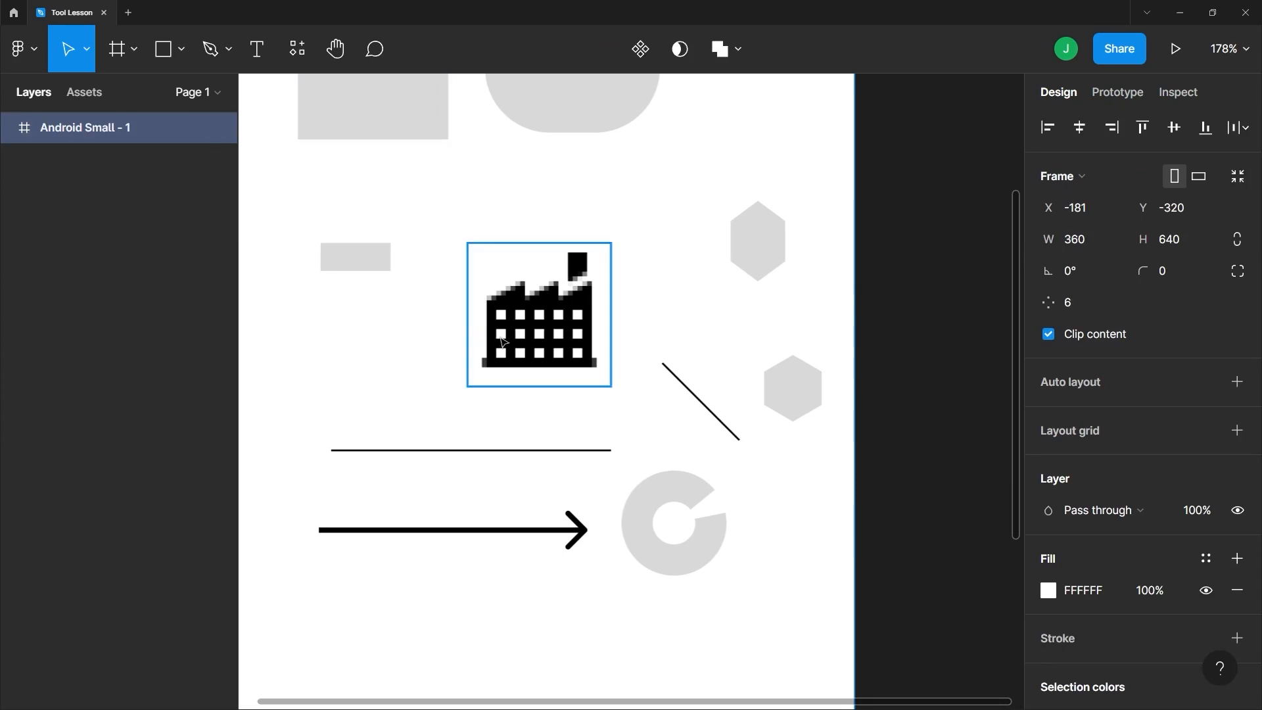
scroll(506, 338, "down", 5)
scroll(609, 361, "up", 1)
scroll(608, 361, "down", 6, "ctrl")
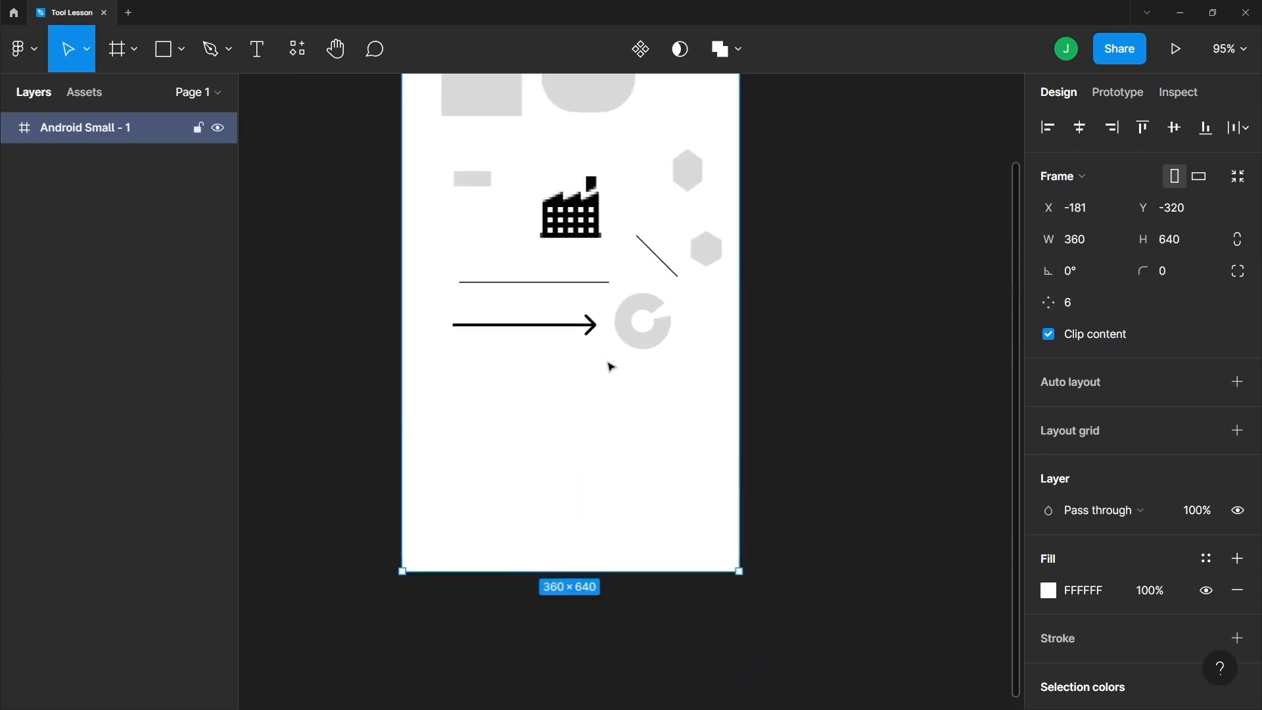
left_click_drag(510, 175, 658, 365)
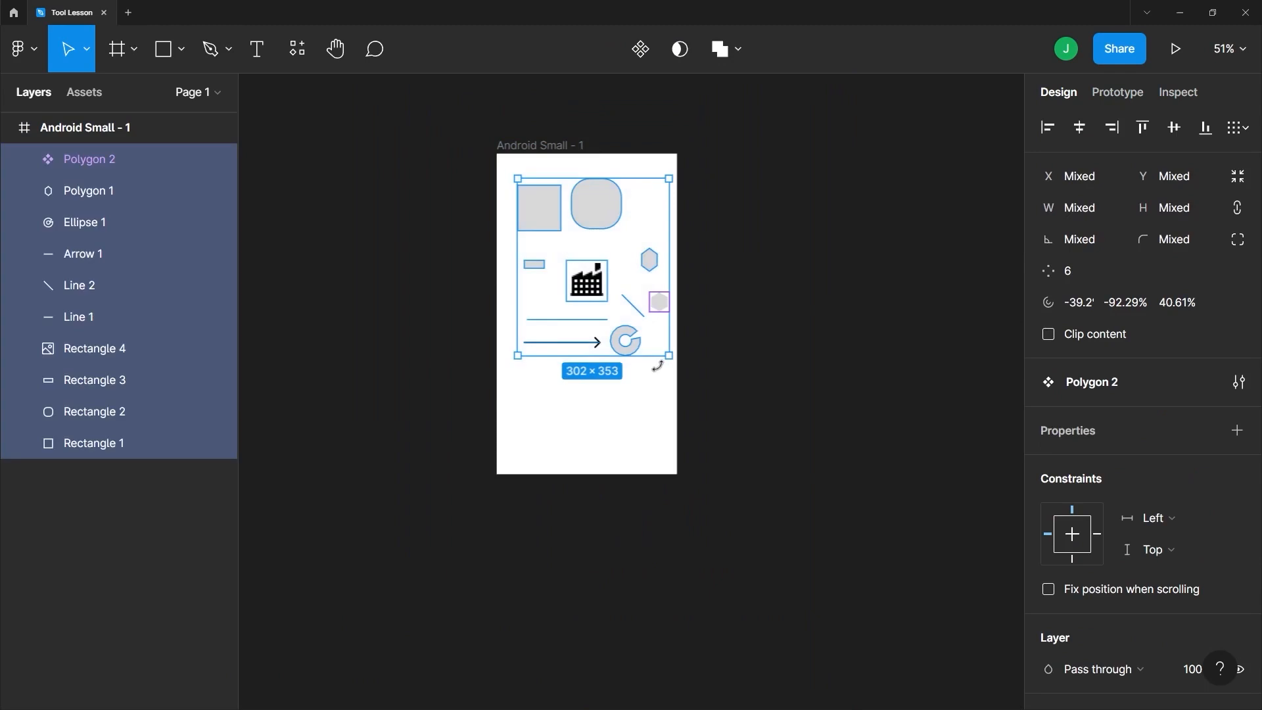
key("Delete")
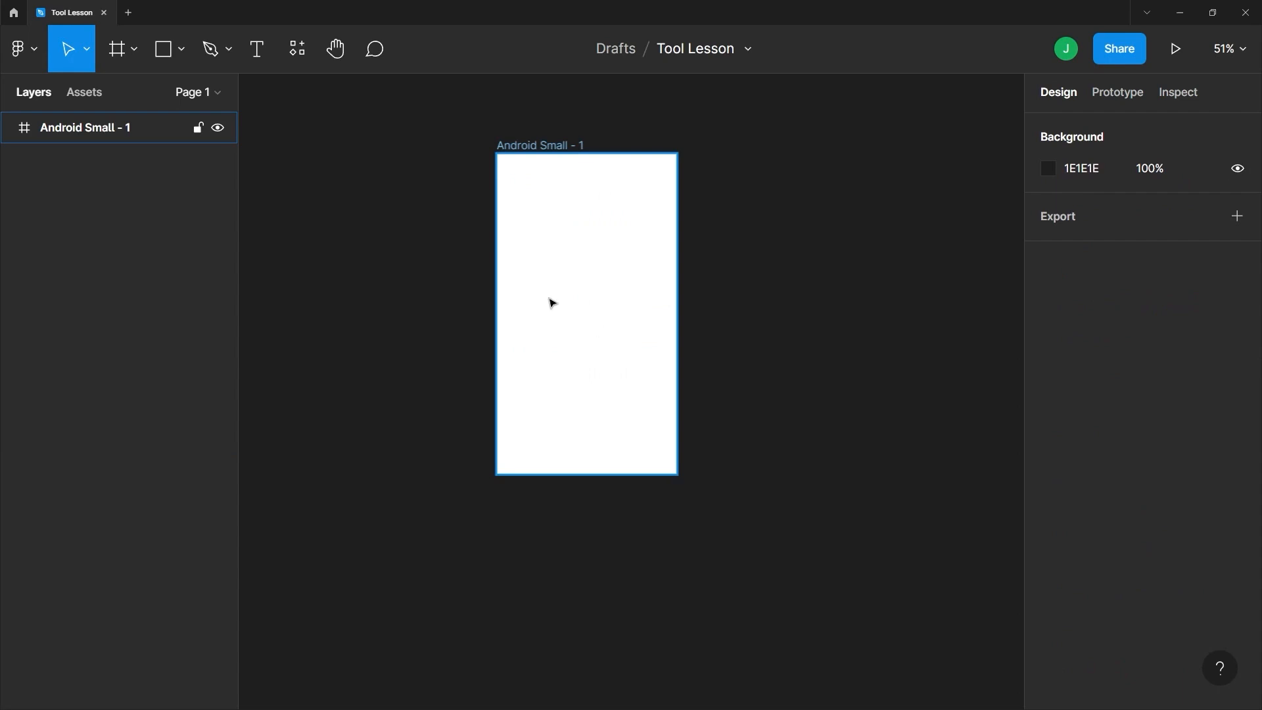
Draw a closed four-sided outline about 127 wide and 86 tall with the Pen tool in the frame's upper left area
key("Escape")
left_click(212, 49)
scroll(530, 242, "up", 5)
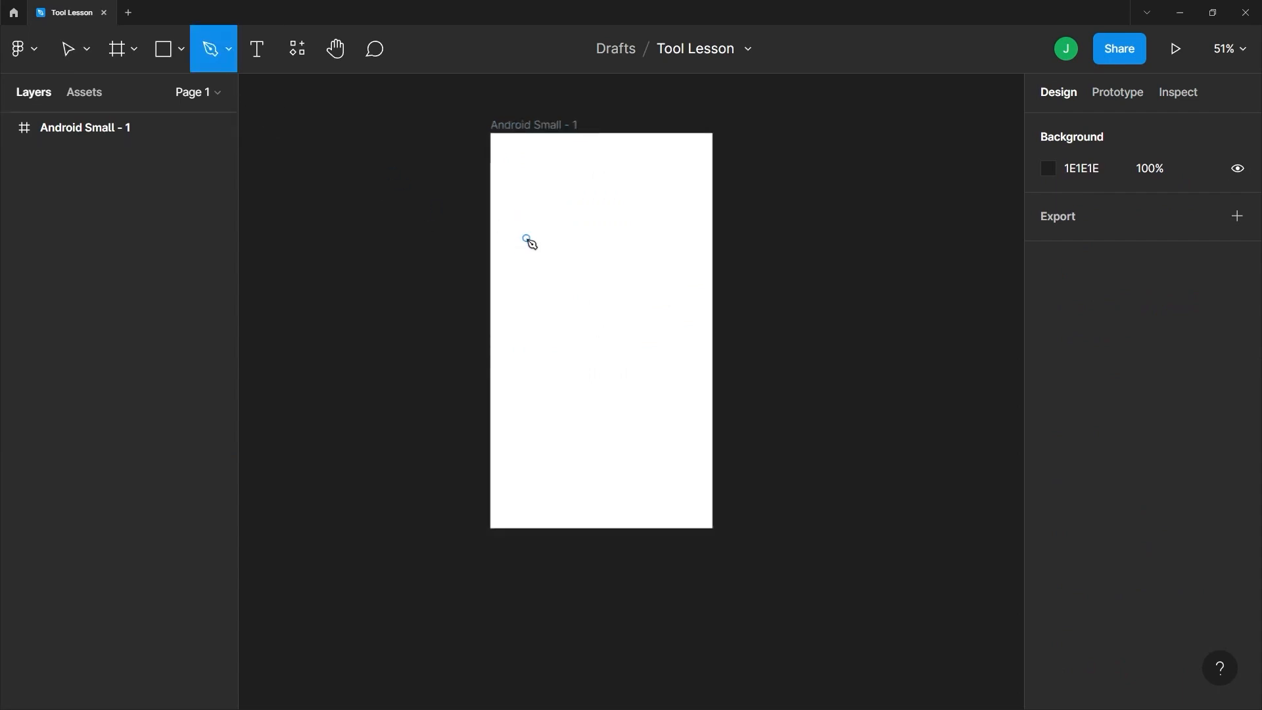
scroll(611, 234, "down", 3)
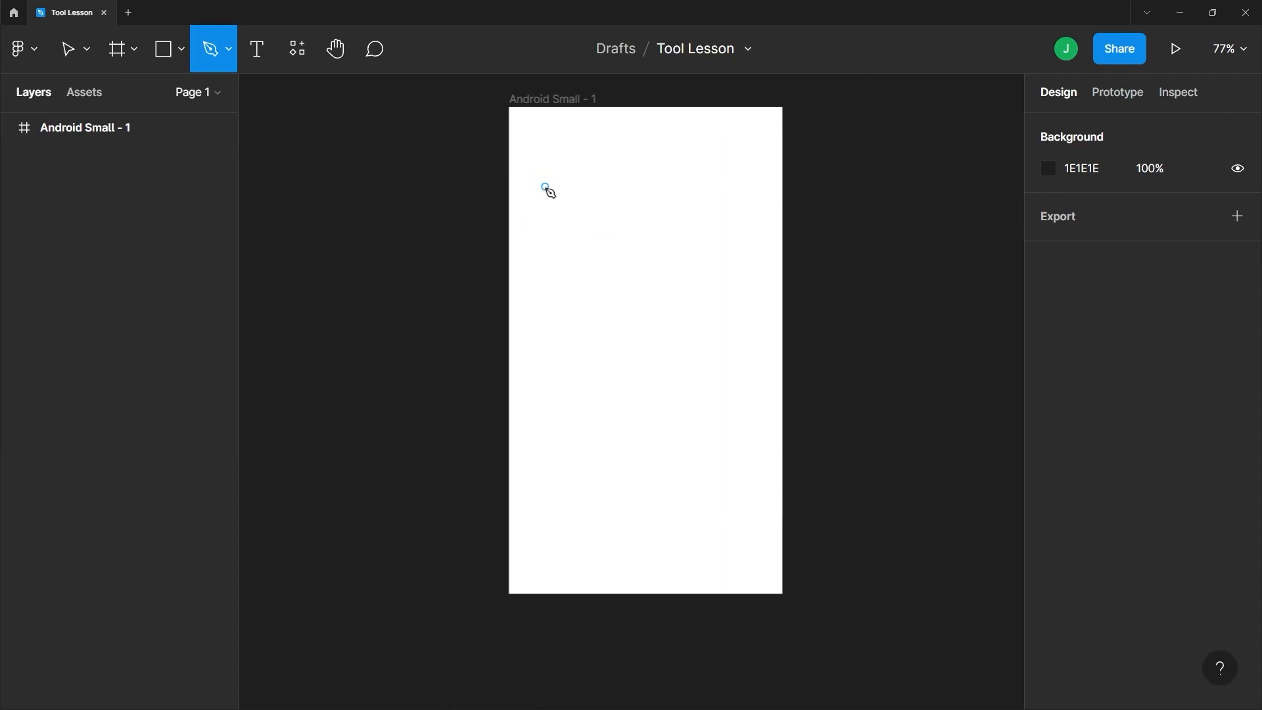
left_click(545, 187)
left_click(636, 187)
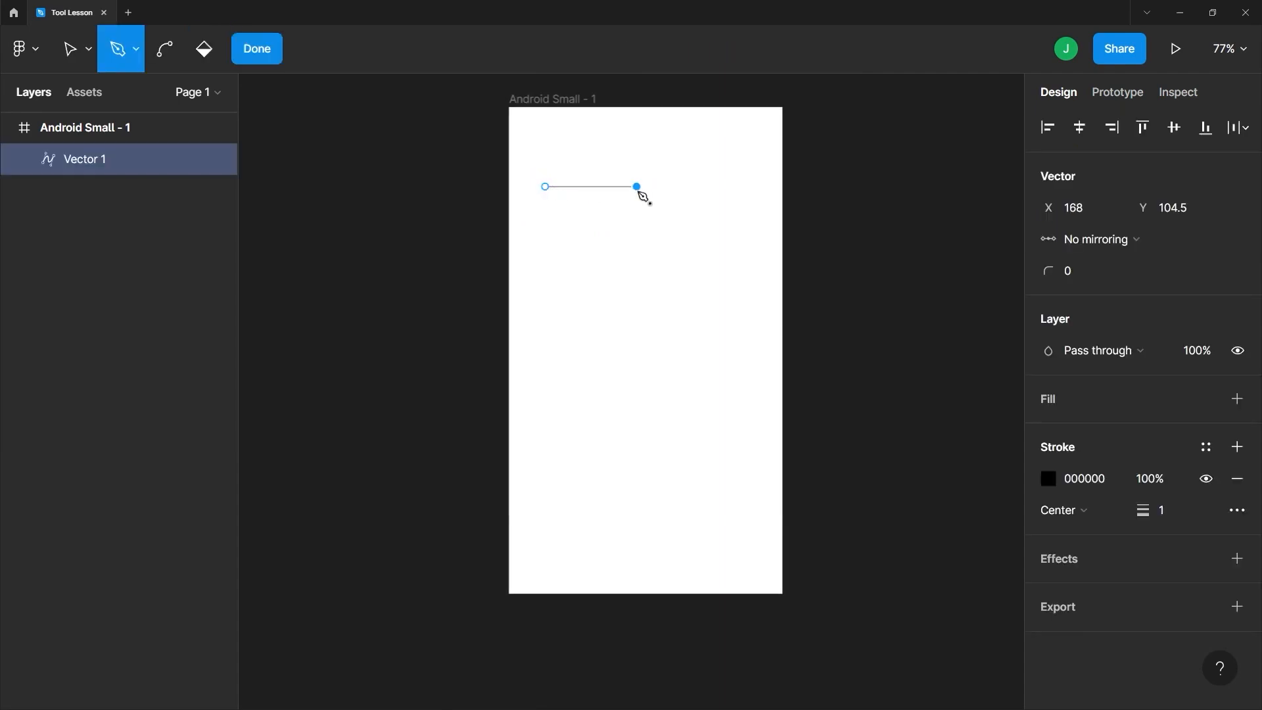
left_click(636, 252)
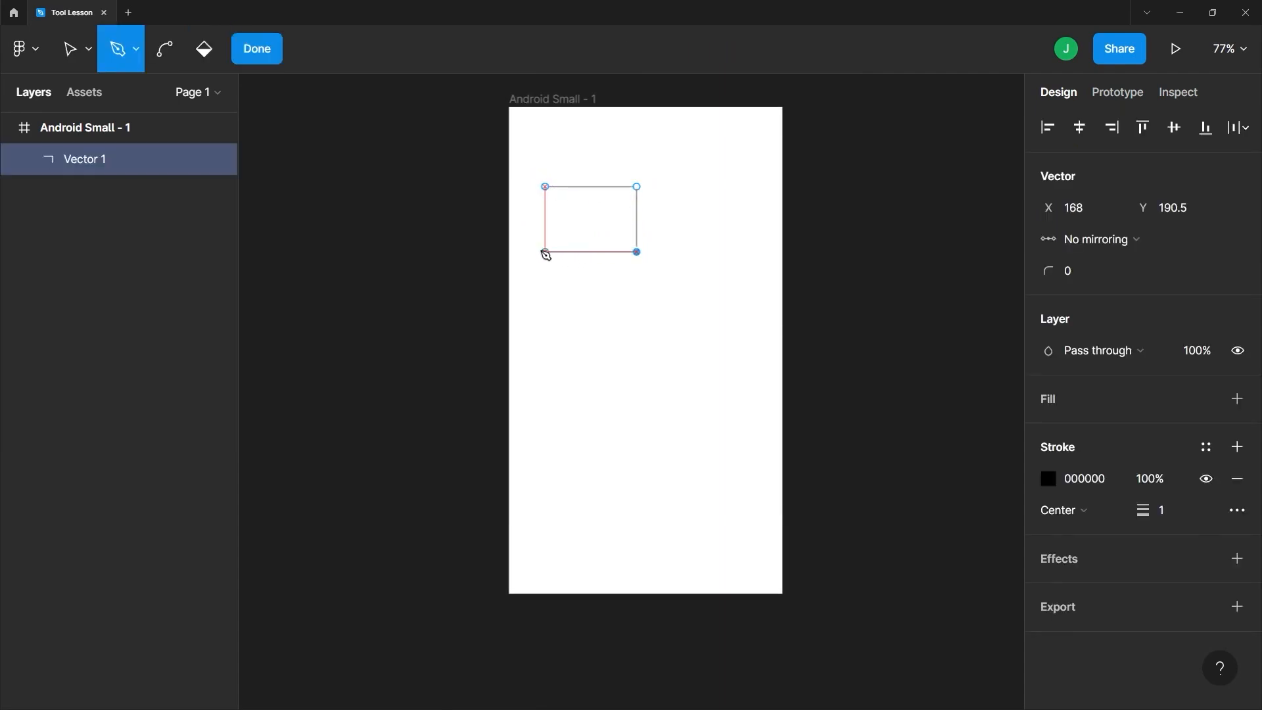
left_click(540, 251)
left_click(545, 188)
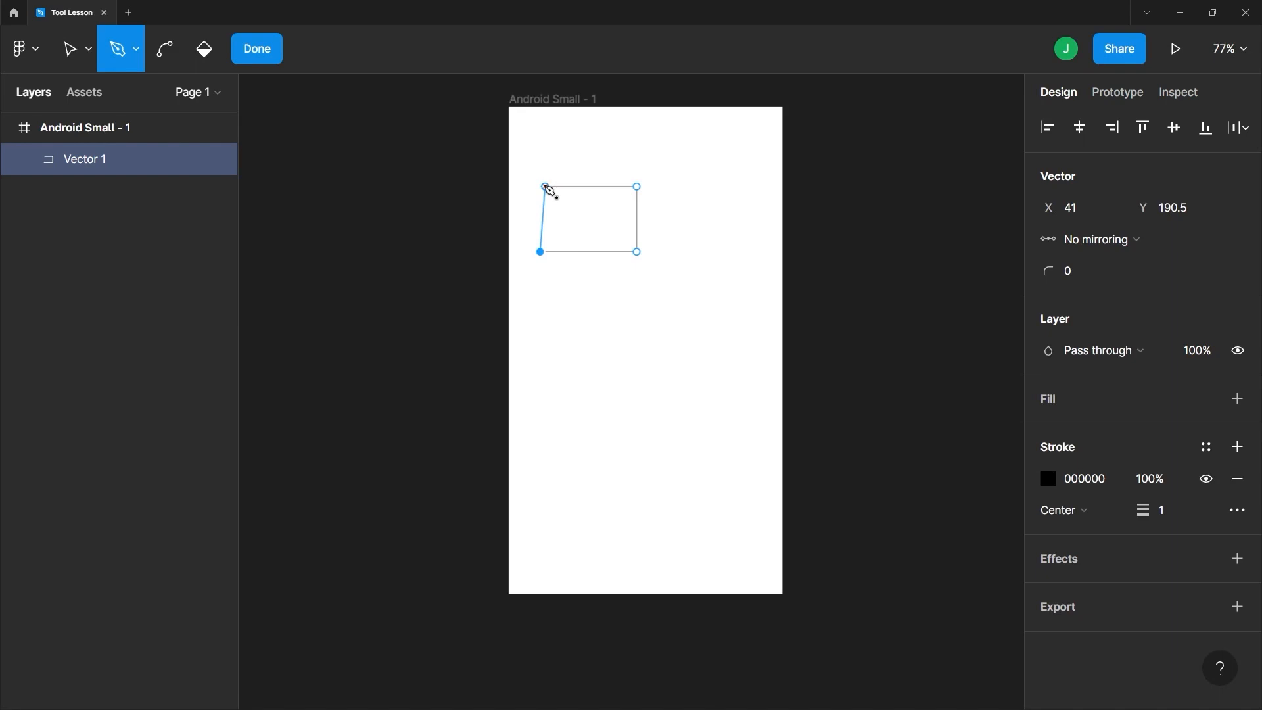
left_click(546, 187)
left_click(540, 325)
left_click_drag(541, 324, 551, 351)
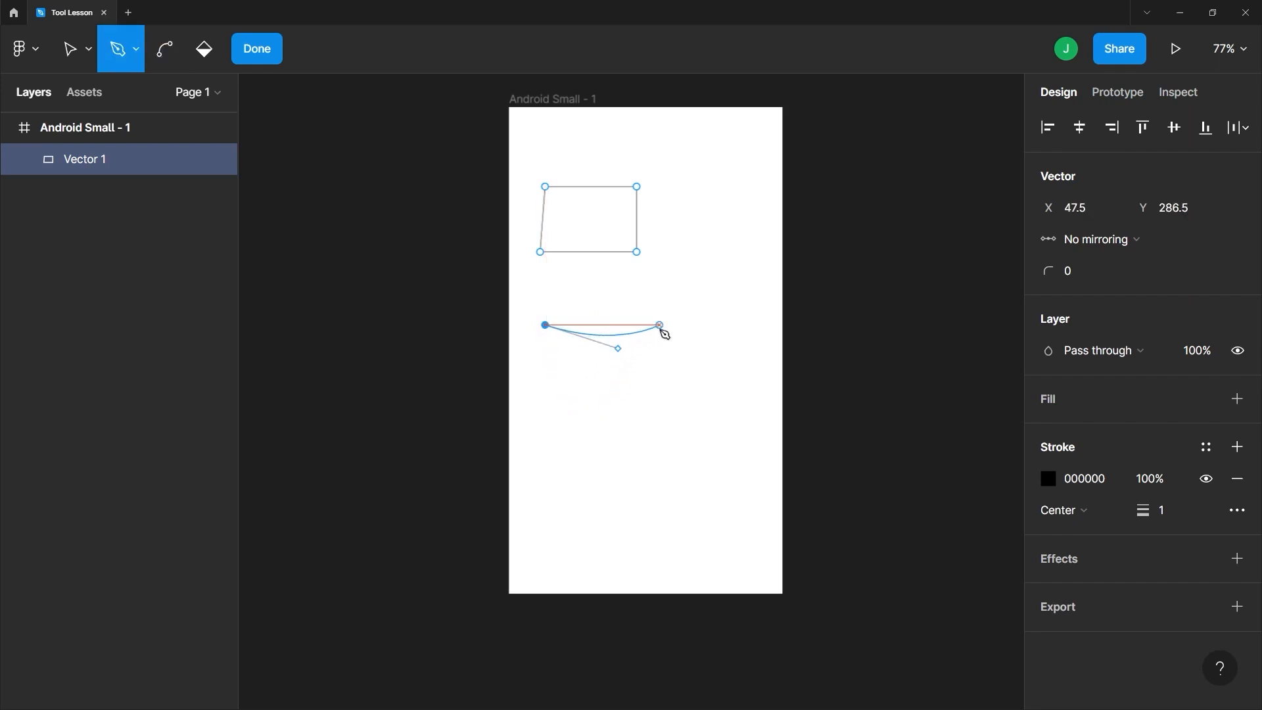
key("ctrl+z")
Draw a closed curved outline from two anchor points with the Pen tool below the four-sided outline, starting at about X 55, Y 290
left_click(551, 327)
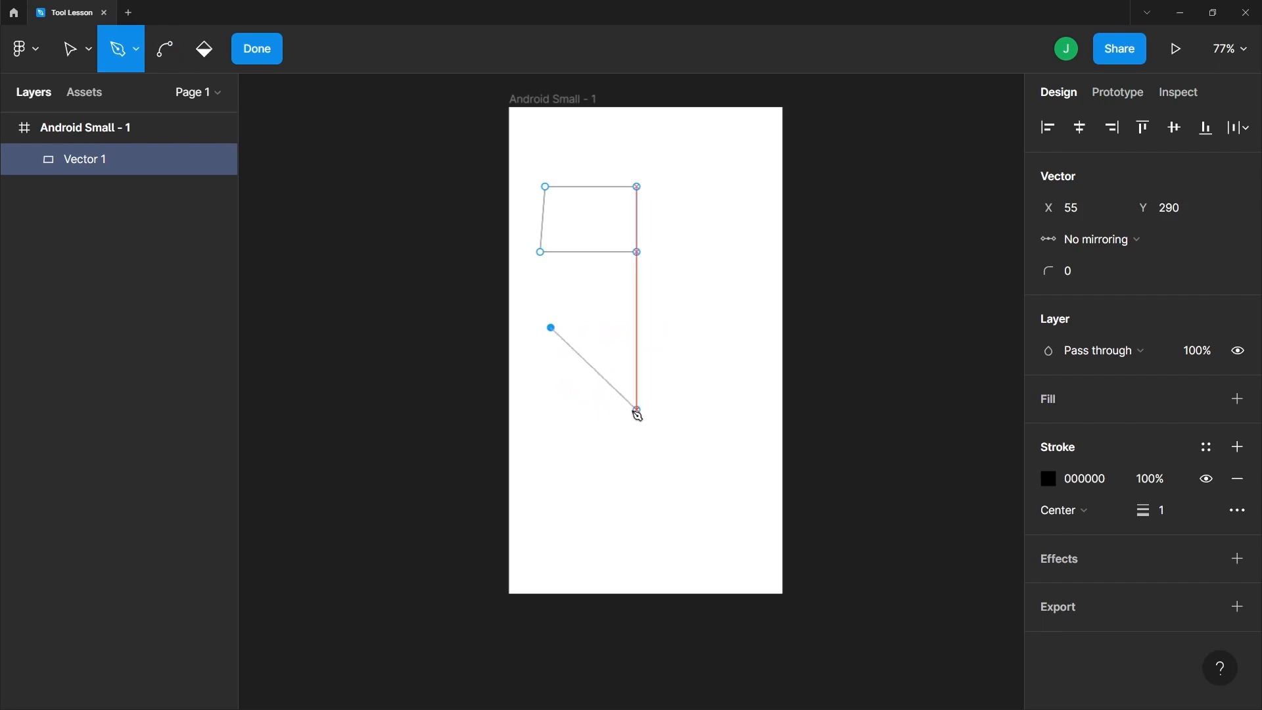
left_click_drag(637, 412, 612, 396)
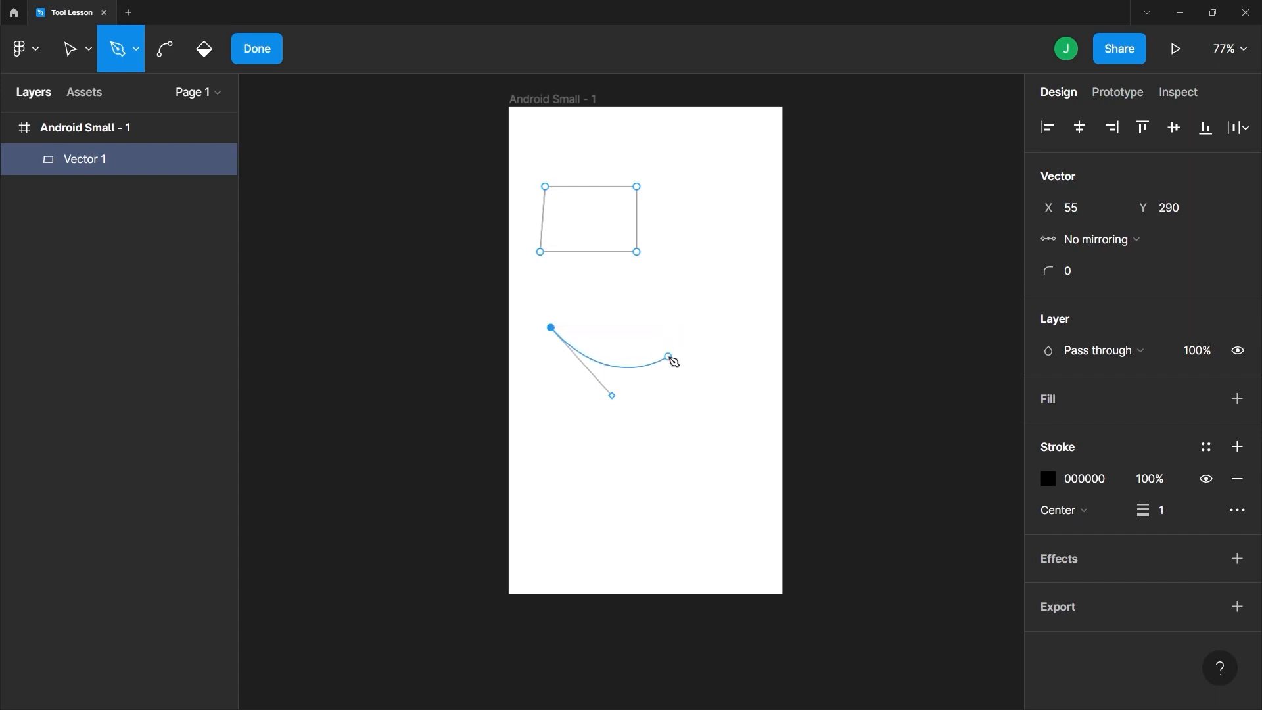
left_click(670, 343)
left_click_drag(670, 341, 671, 327)
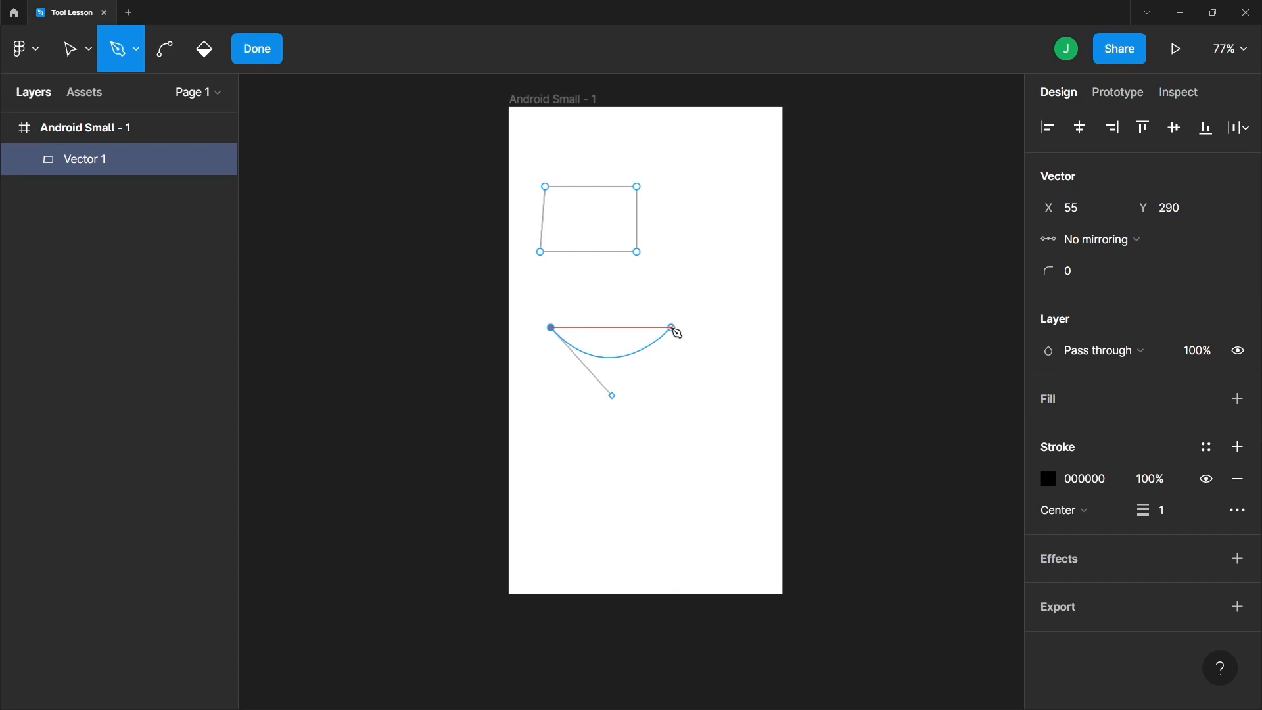
mouse_move(673, 329)
left_mouse_down()
mouse_move(696, 373)
mouse_move(727, 394)
mouse_move(670, 293)
mouse_move(618, 283)
left_mouse_up()
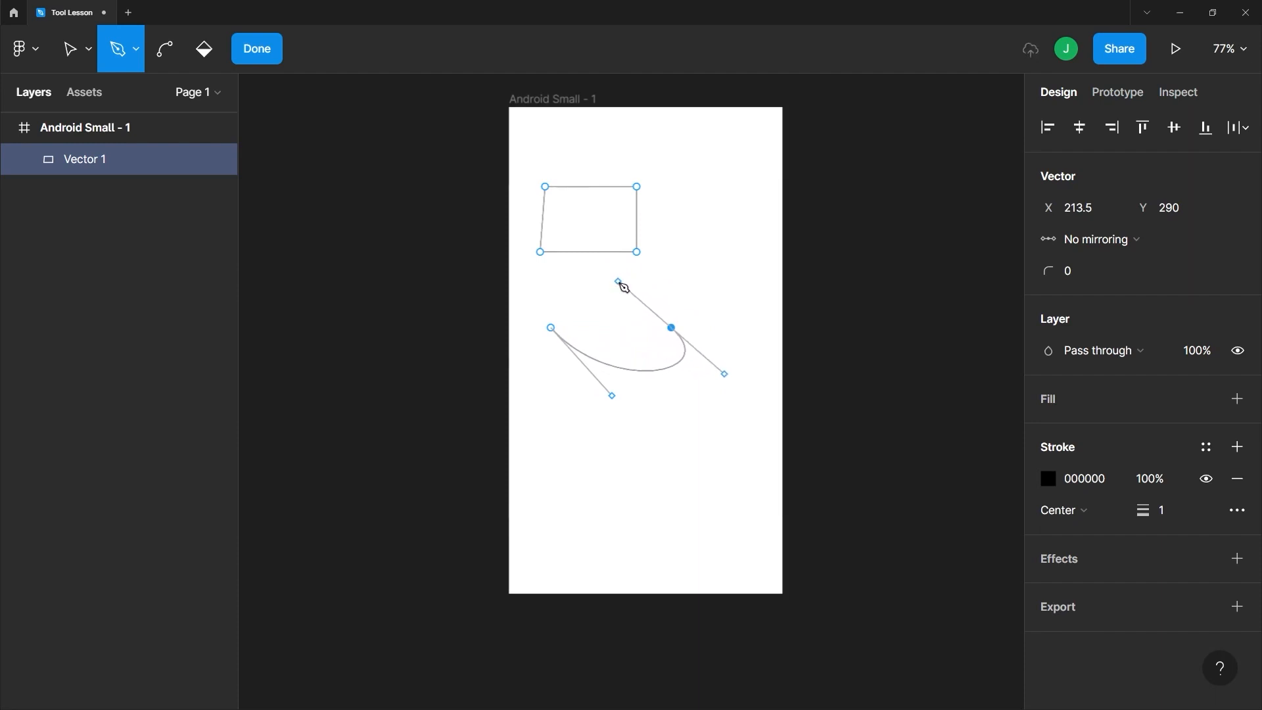
left_click(551, 328)
left_click_drag(554, 332, 550, 367)
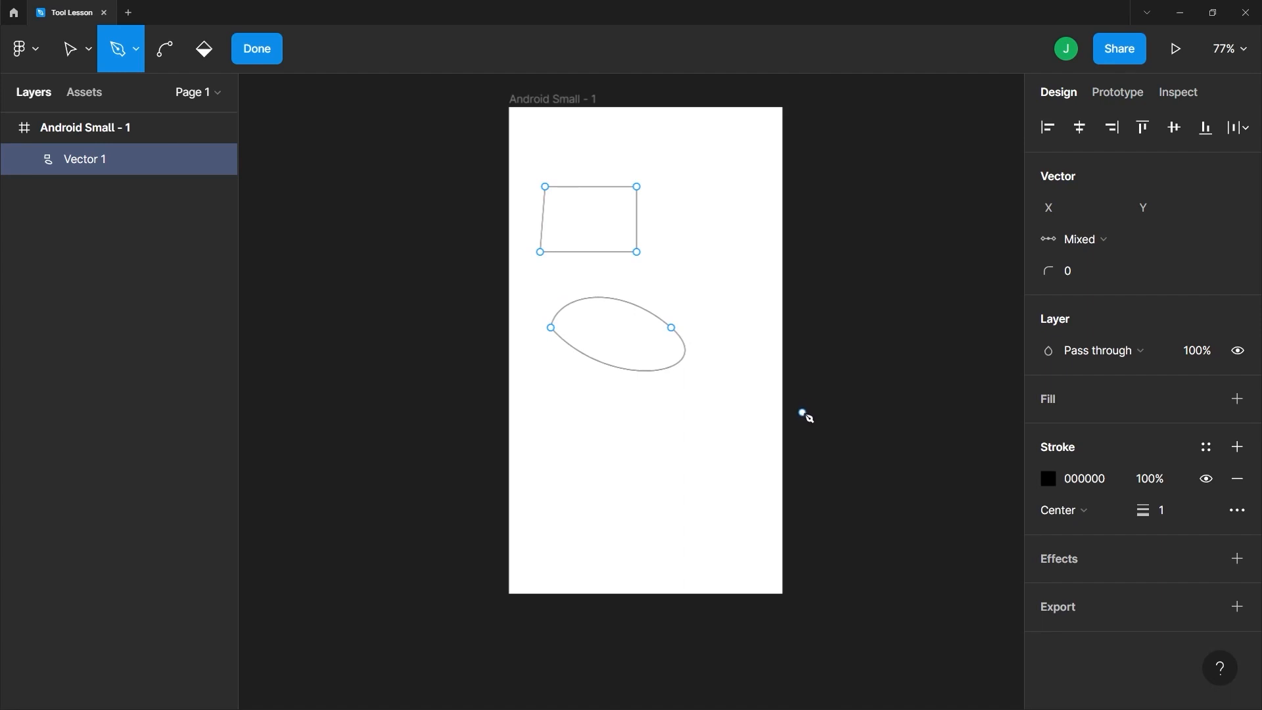
Reshape the curved outline by moving its left anchor's lower handle to about X 63, Y 416 and upper handle to about X 26.5, Y 251.5
left_click(87, 55)
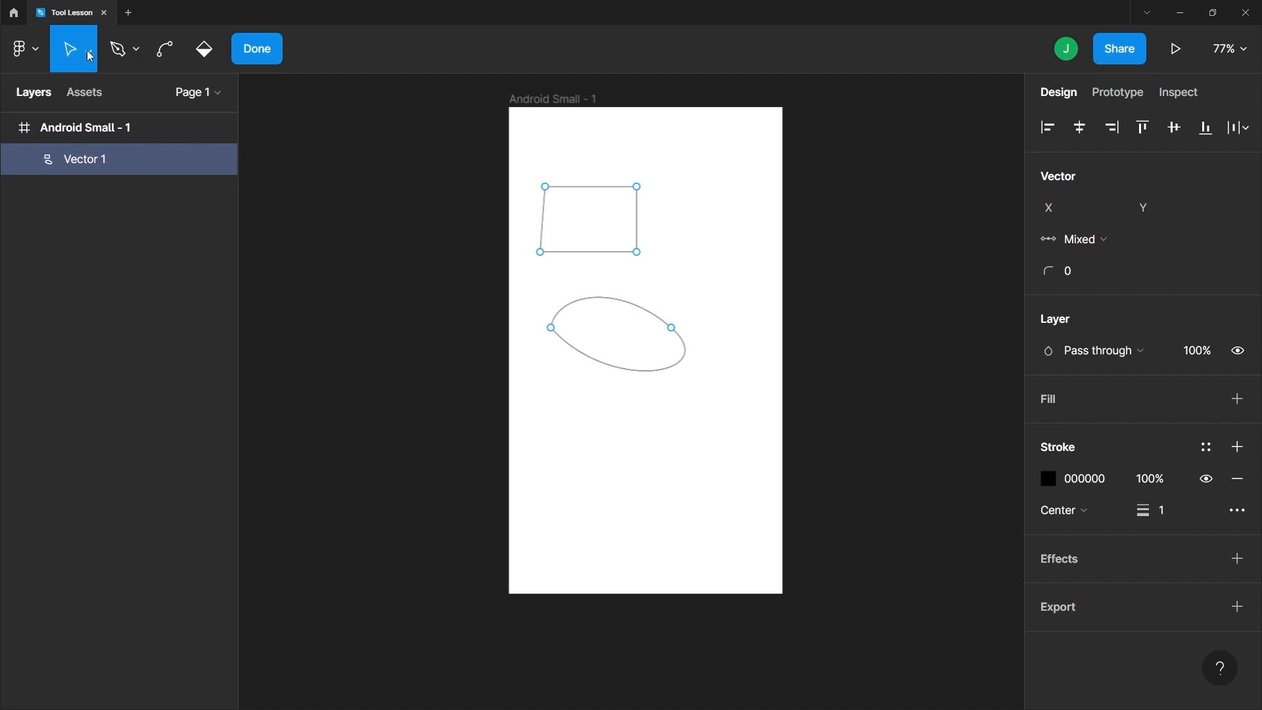
left_click(89, 56)
left_click(78, 65)
left_click(551, 328)
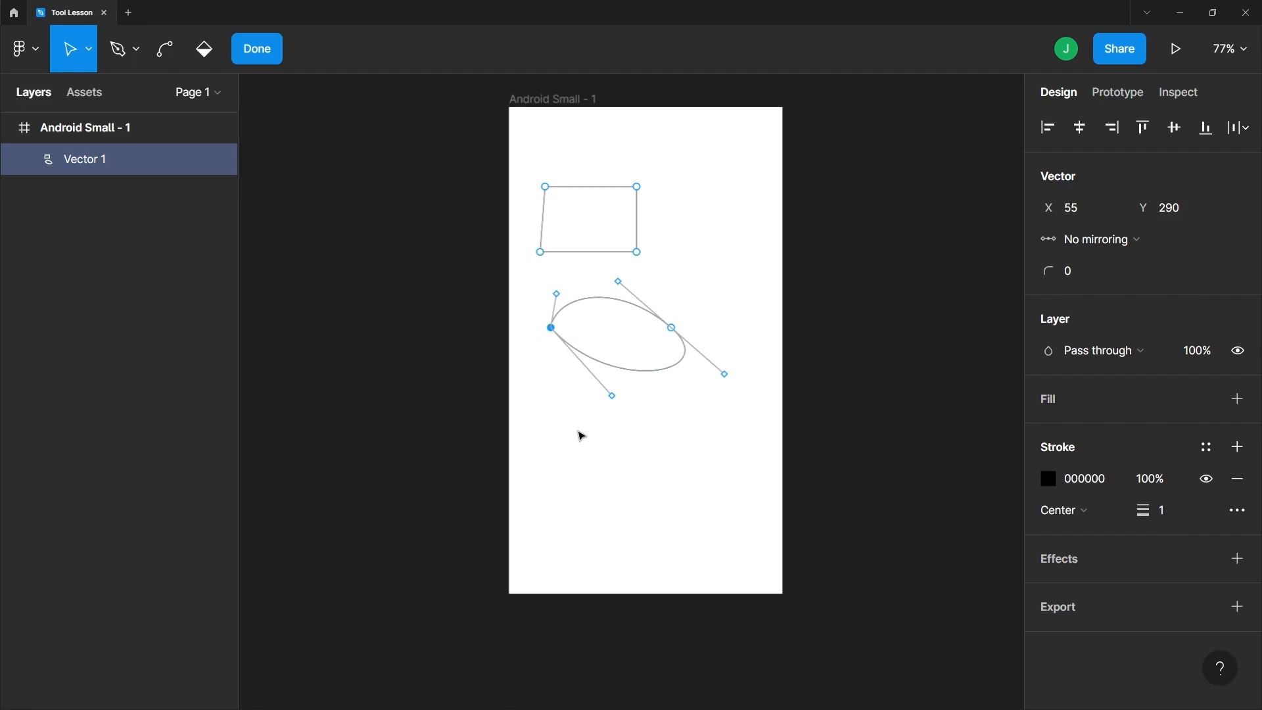
left_click_drag(611, 397, 557, 424)
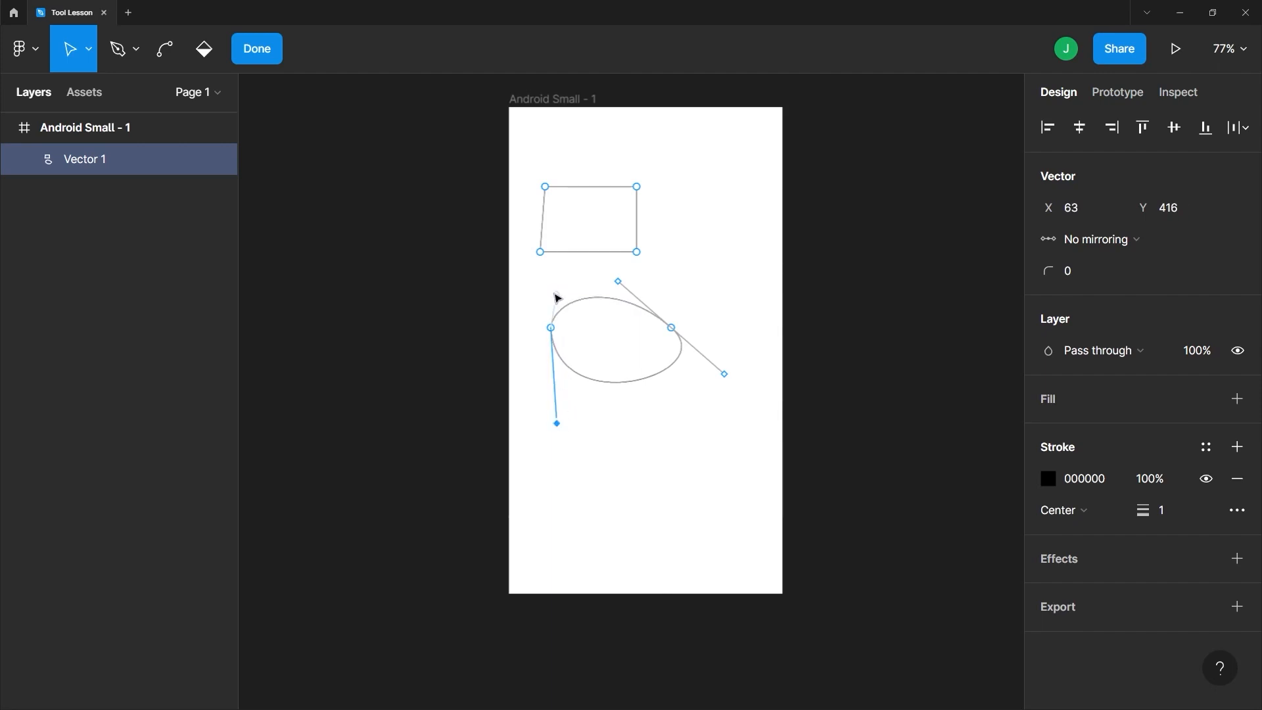
left_click_drag(556, 297, 529, 299)
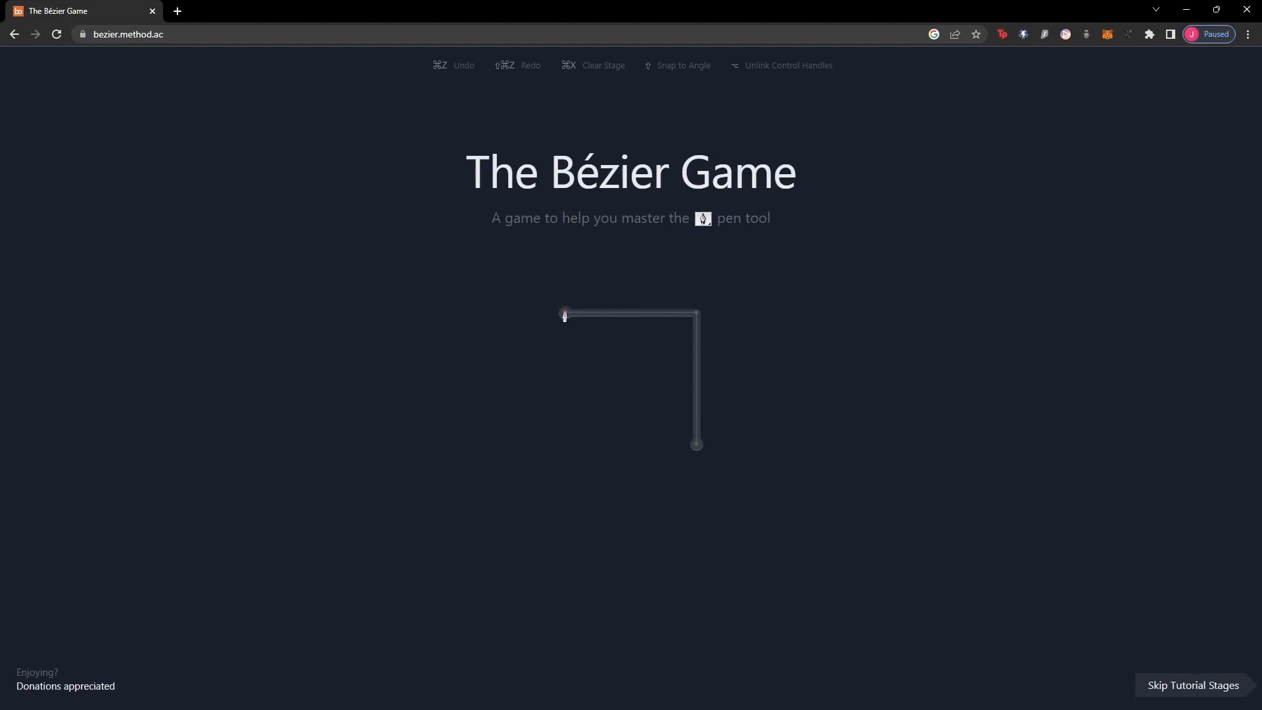
Switch to The Bézier Game in the browser, trace the two-segment right-angle path and start the house outline from its roof peak
left_click(564, 314)
left_click(697, 314)
left_click(698, 445)
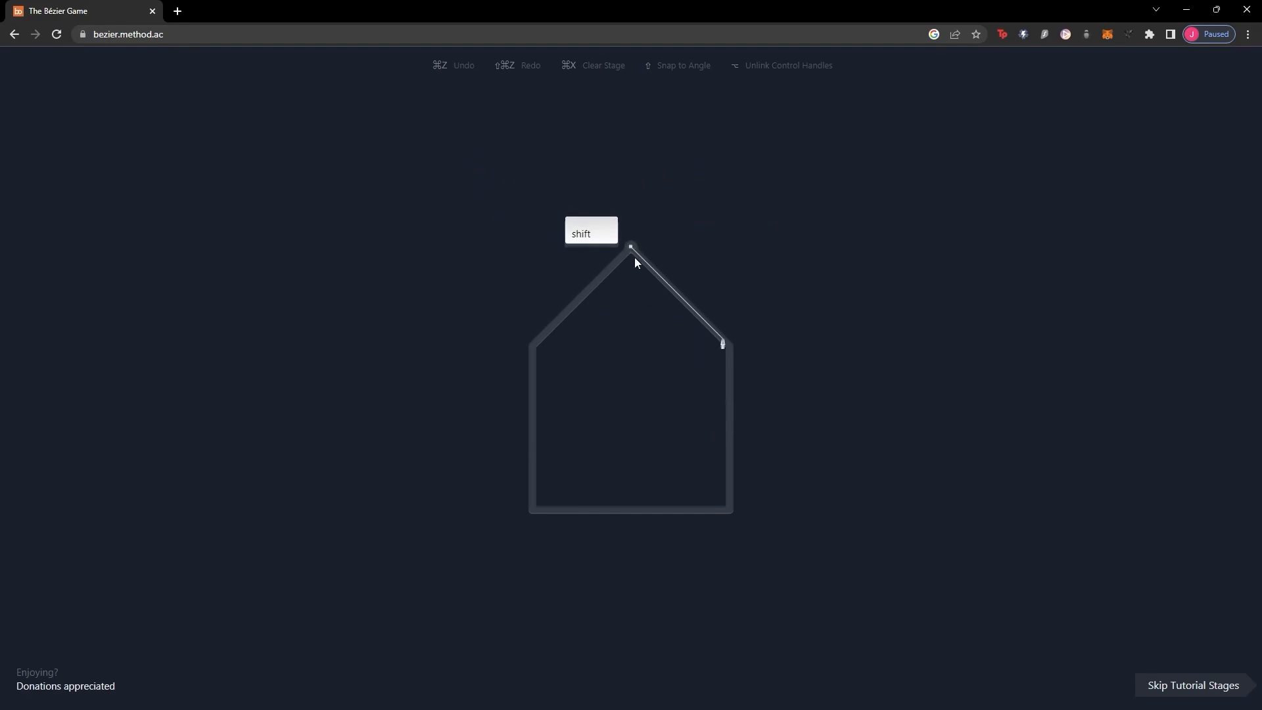
left_click(631, 248)
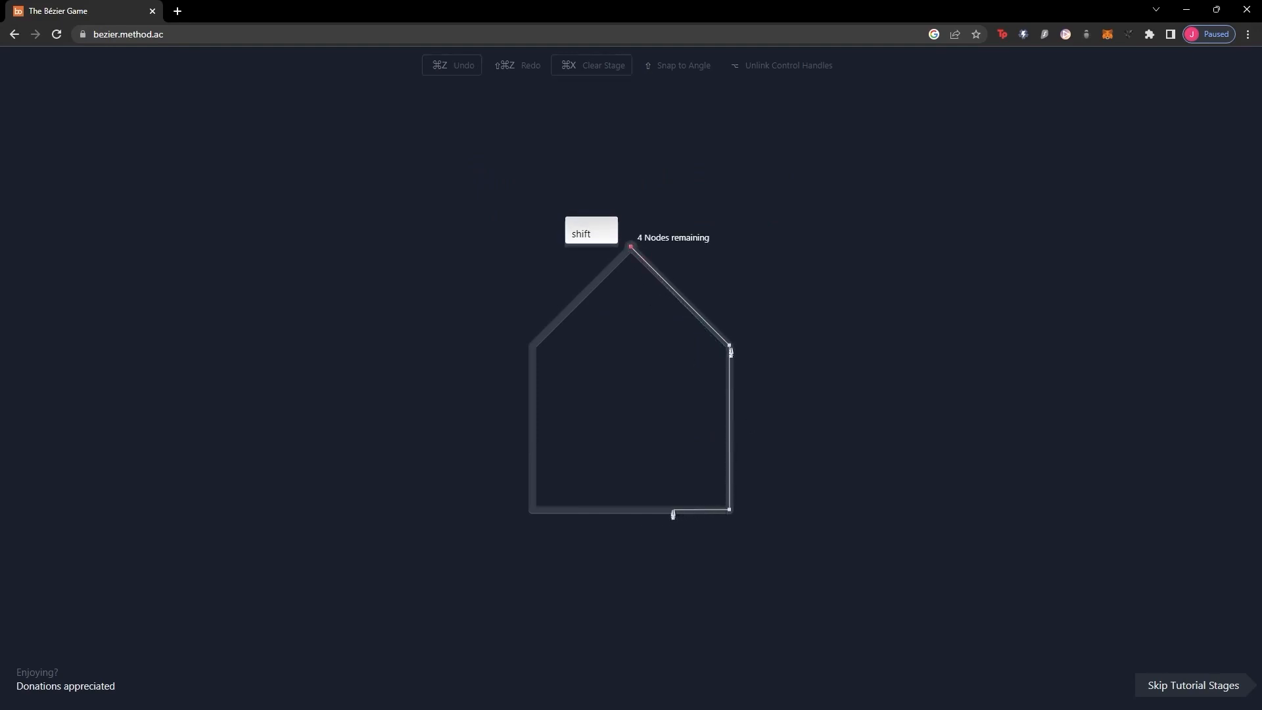
left_click(730, 347)
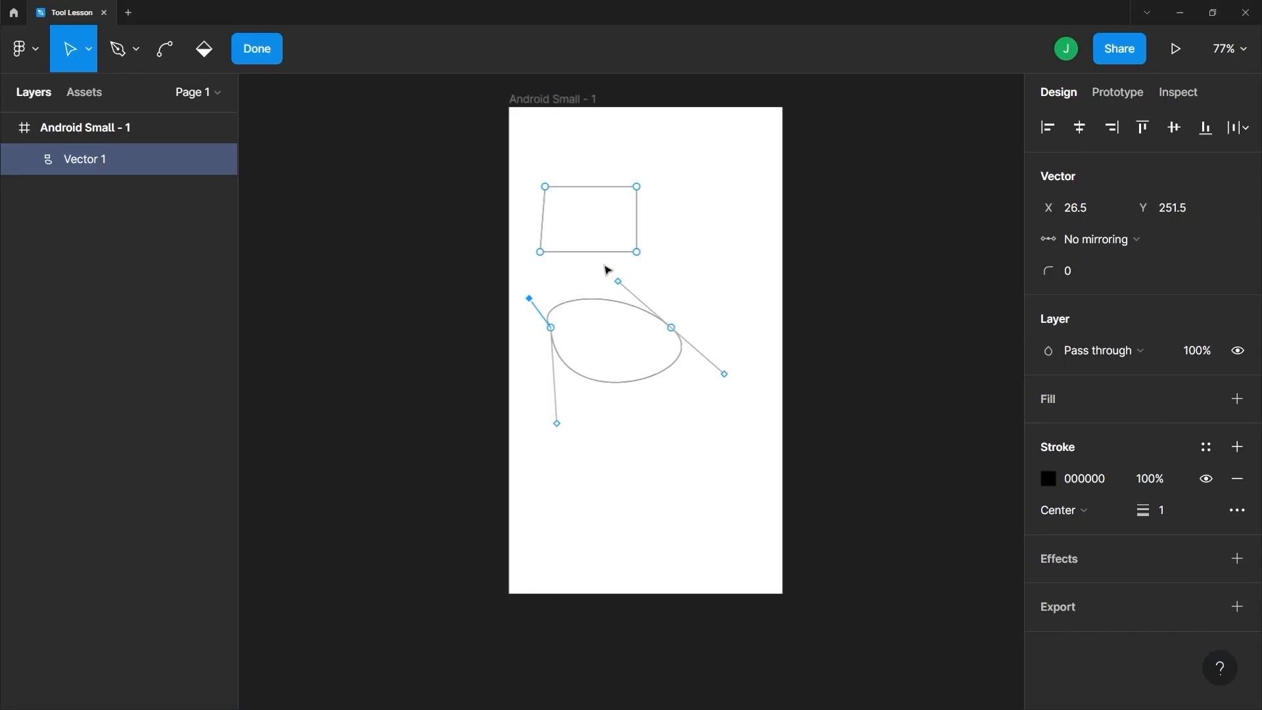
Switch back to Figma, finish editing the vector and draw a rounded freehand loop with the Pencil below the curved outline
left_click(243, 55)
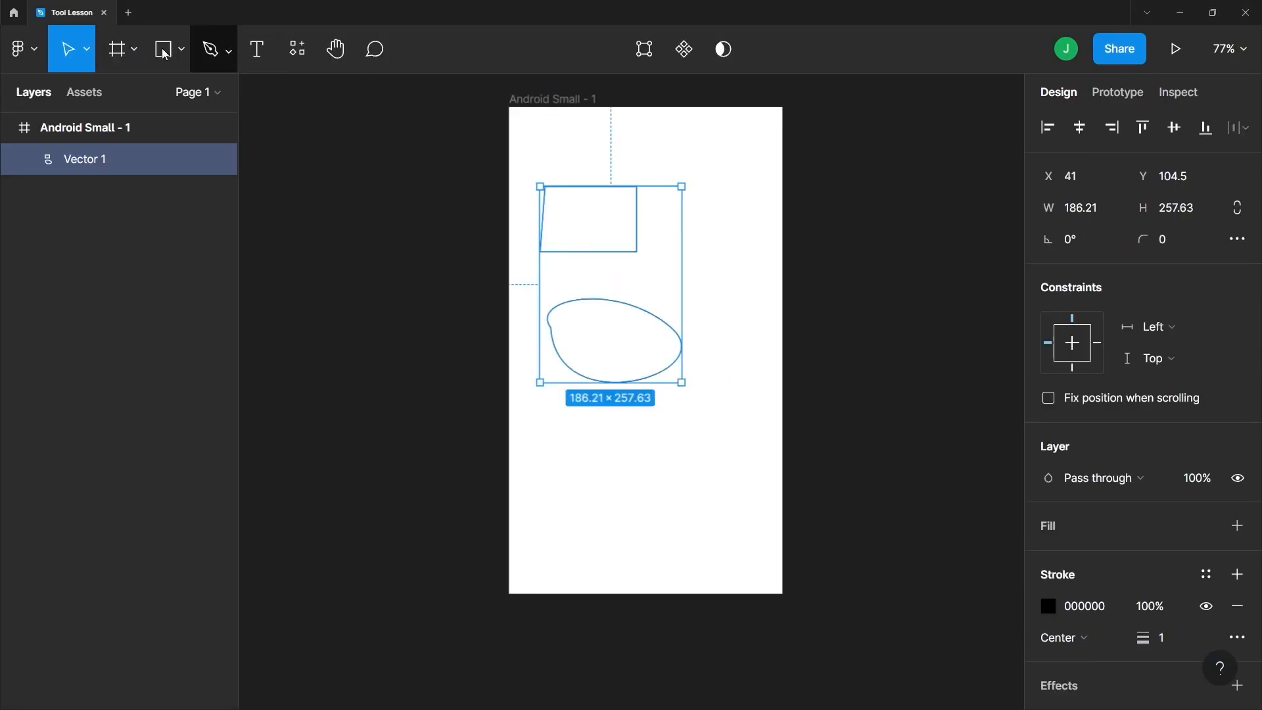
left_click(226, 51)
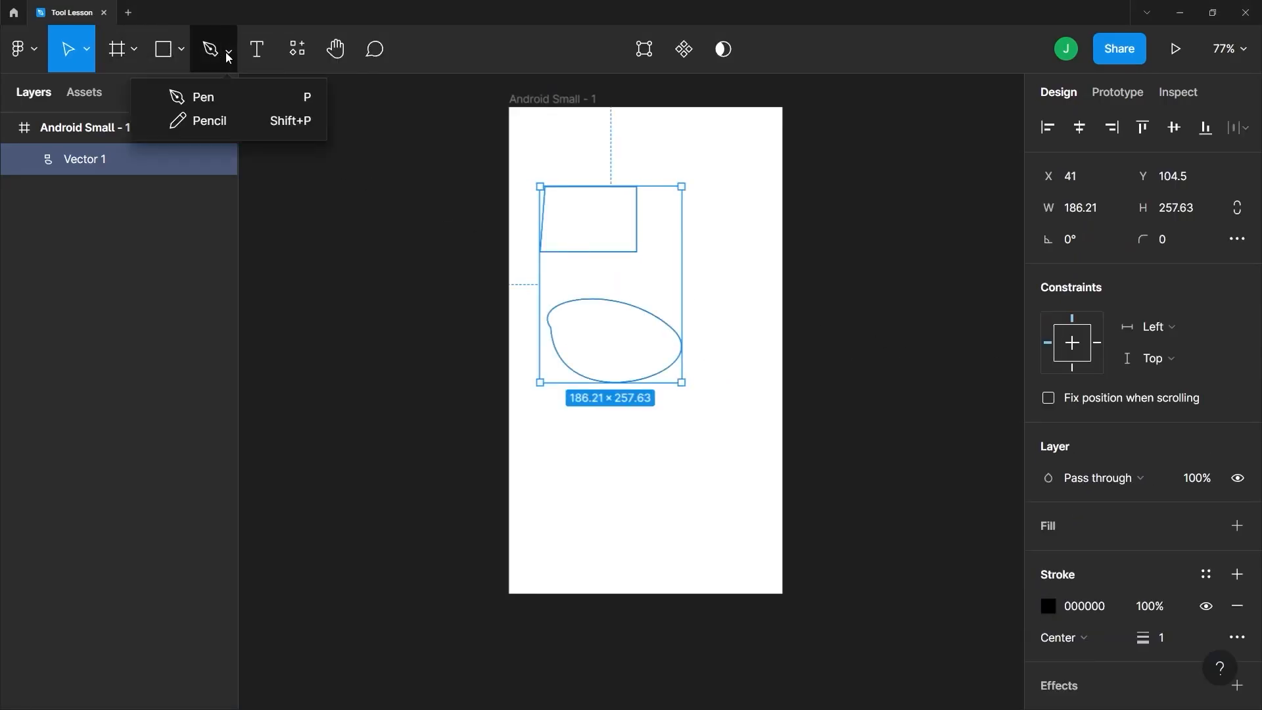
left_click(222, 130)
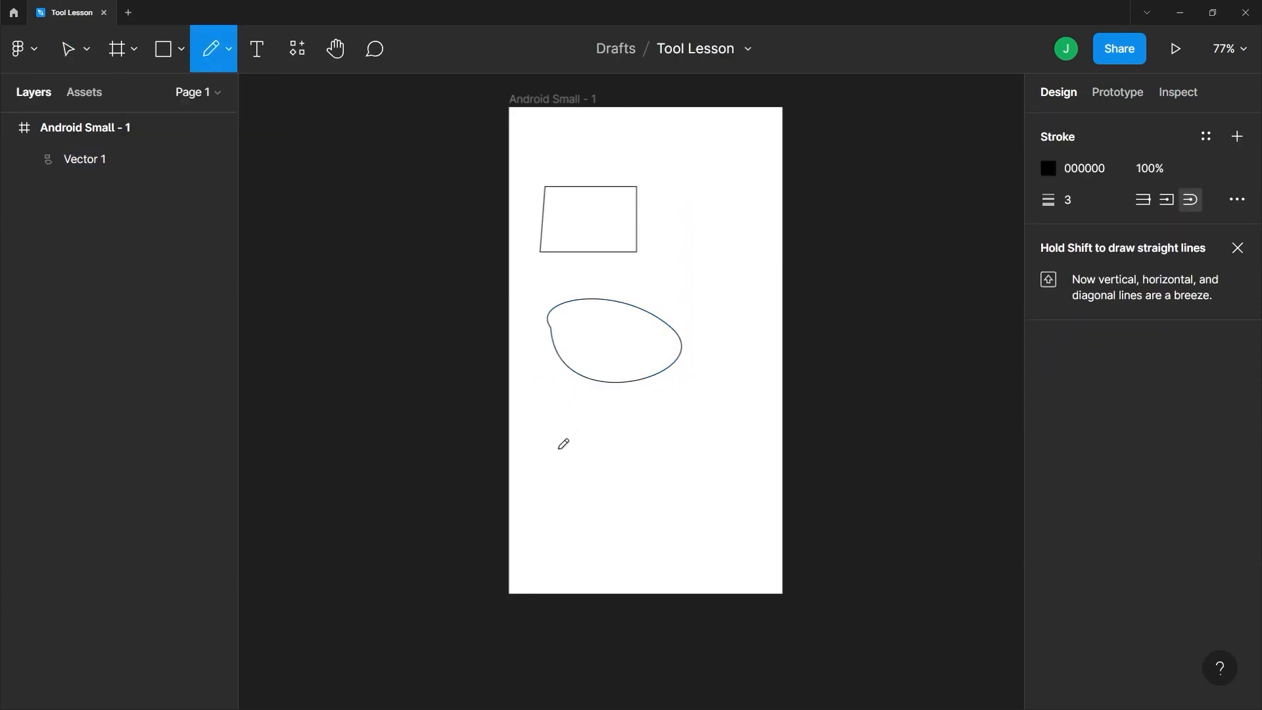
mouse_move(553, 450)
left_mouse_down()
mouse_move(582, 428)
mouse_move(627, 426)
mouse_move(668, 447)
mouse_move(658, 481)
mouse_move(622, 501)
mouse_move(551, 475)
mouse_move(566, 437)
left_mouse_up()
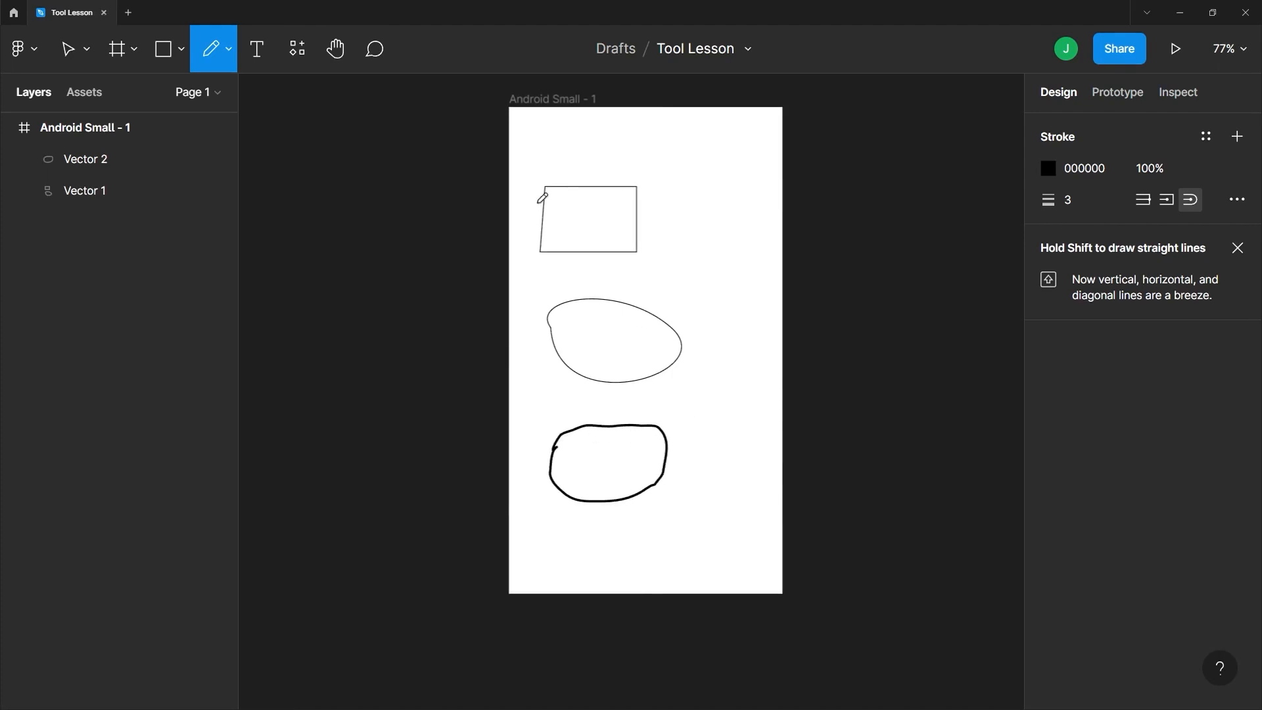
Select all the vector shapes inside the Android Small frame and delete them, keeping the frame
key("v")
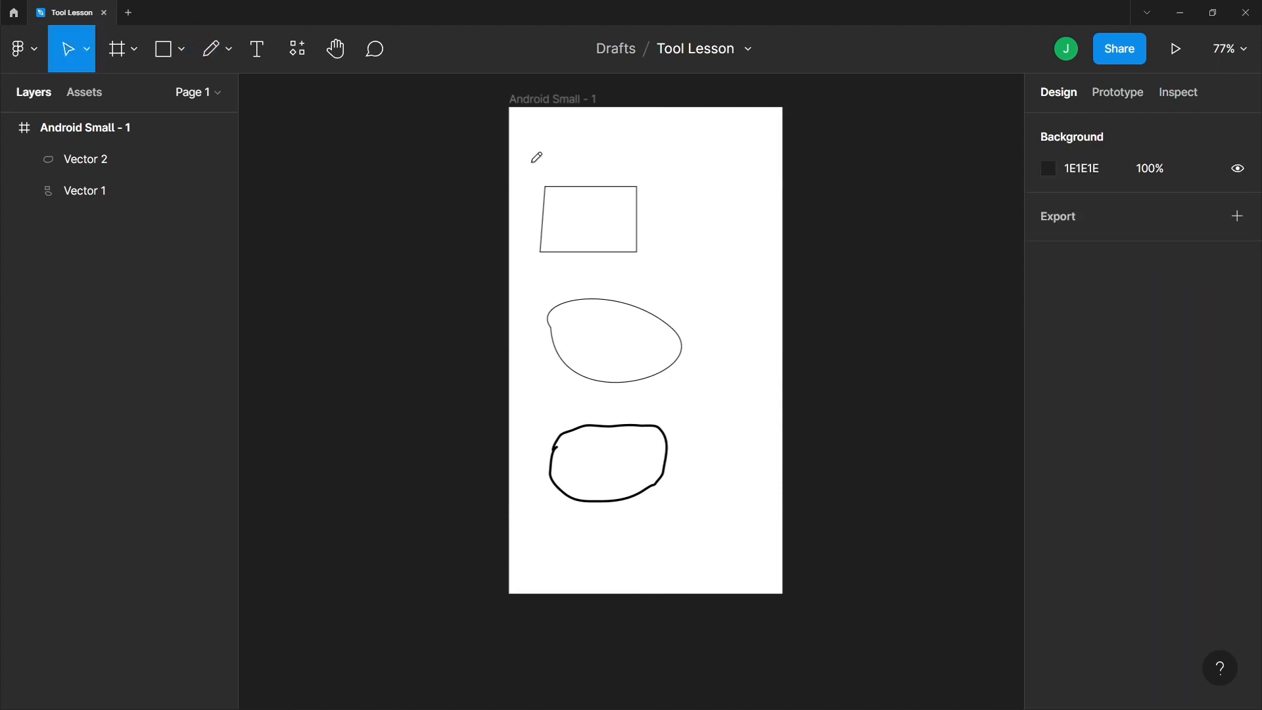
left_click_drag(522, 169, 696, 502)
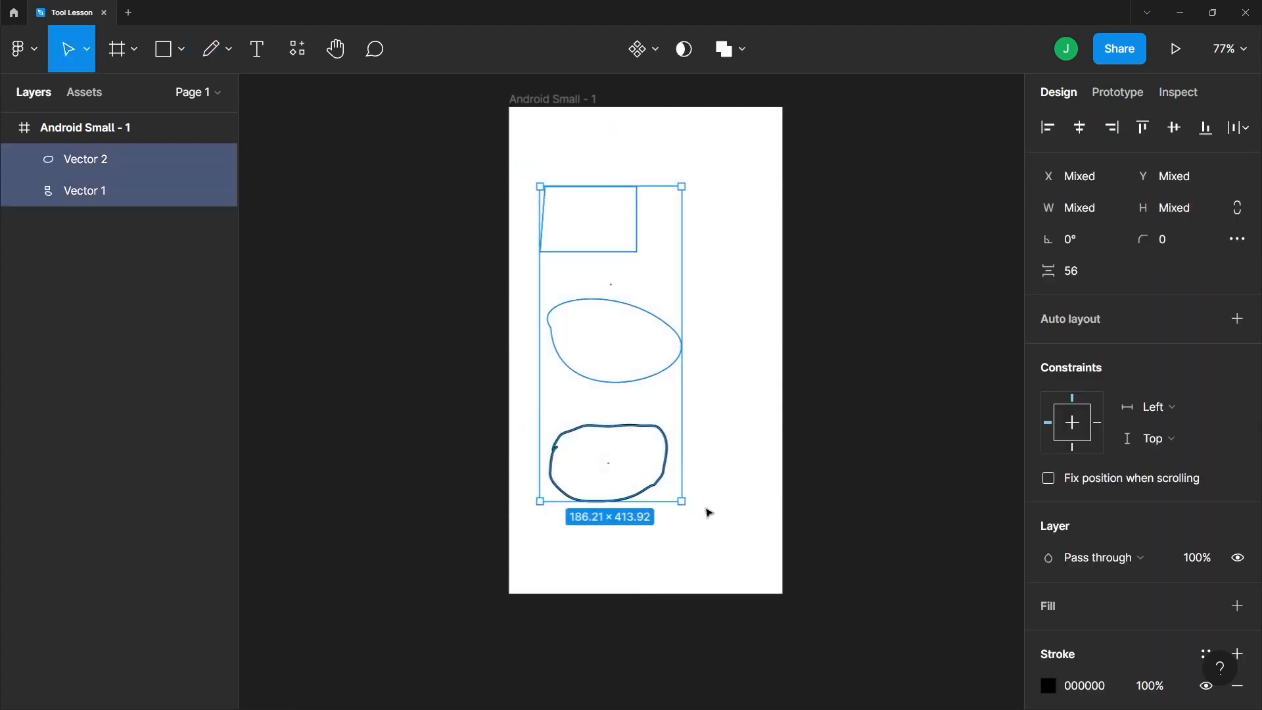
key("Delete")
key("Escape")
Add the text "Lorem ipsum" in the frame's upper left area at about X 42, Y 128
key("t")
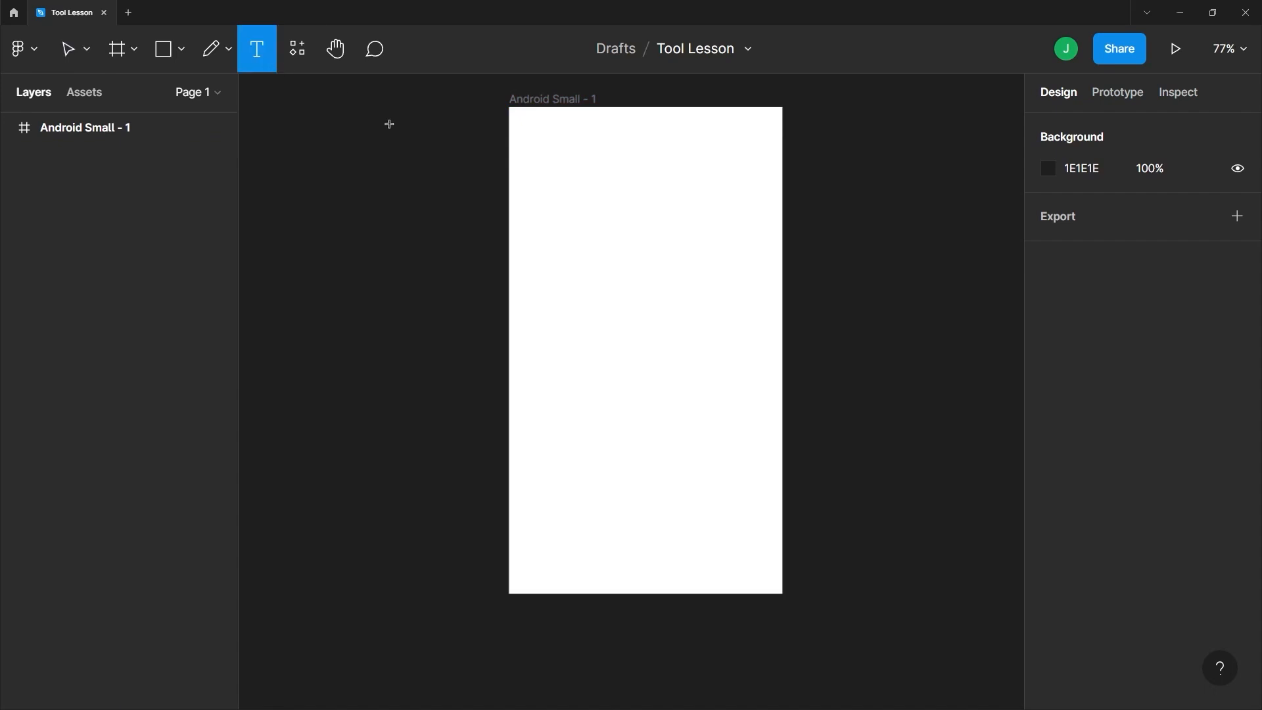
left_click(542, 203)
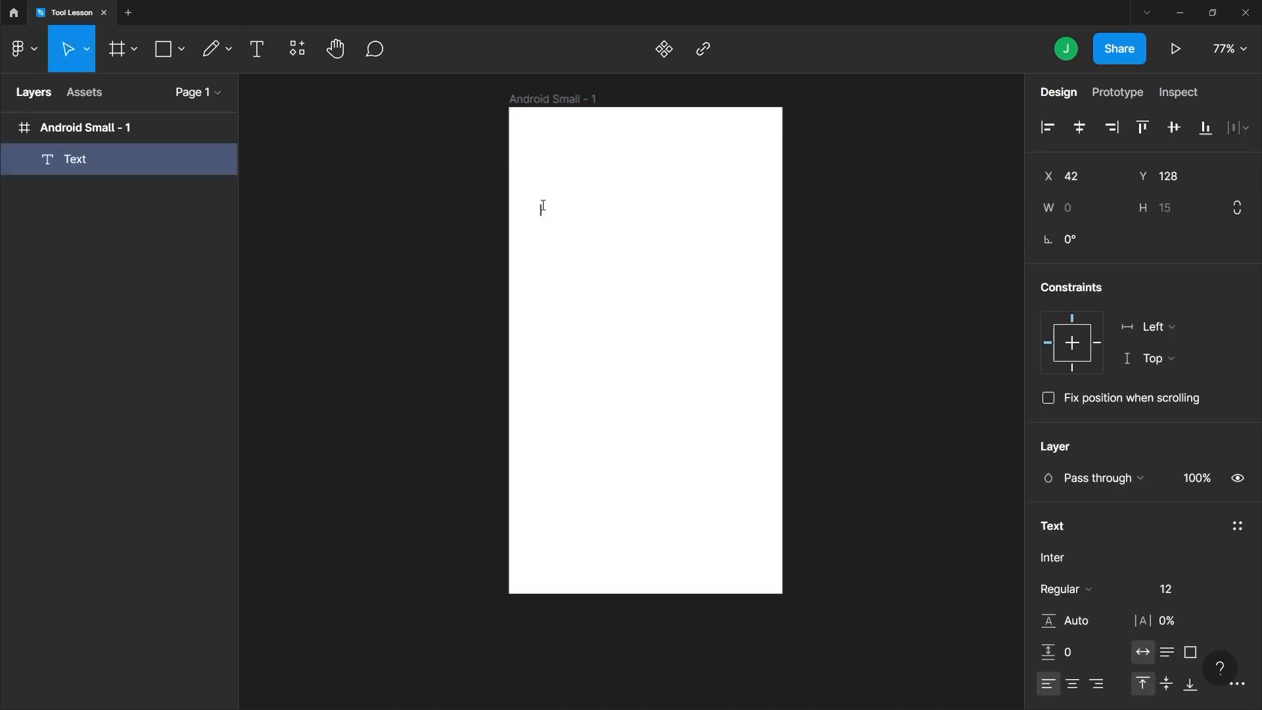
type("Lorem ipsum")
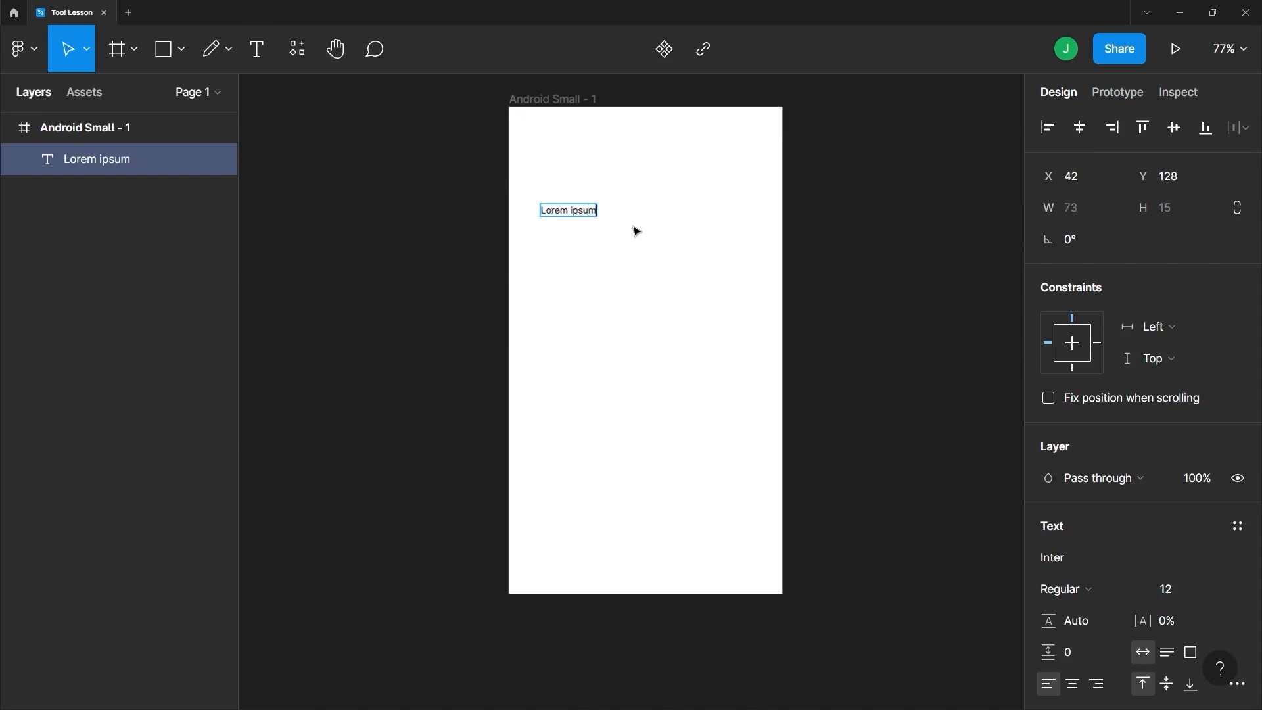
key("Escape")
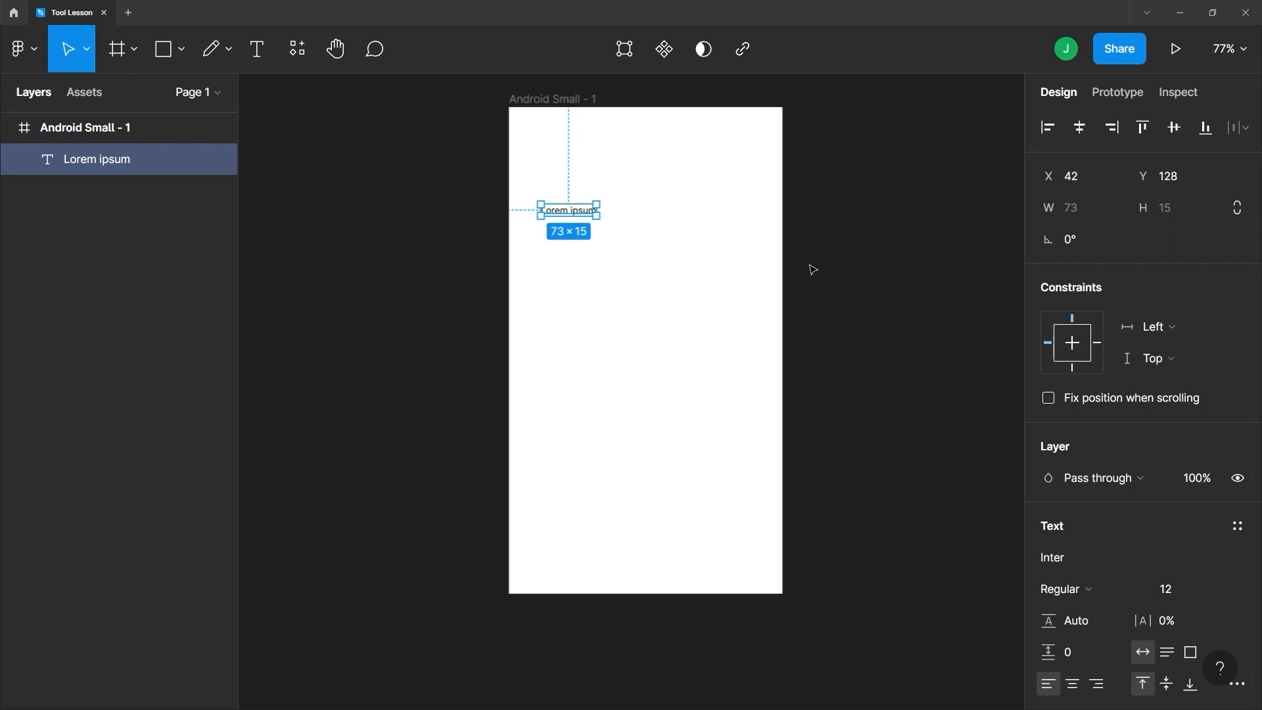
Replace the whole text with the full "Lorem ipsum dolor sit amet" paragraph as a single auto-width line
double_click(574, 216)
double_click(574, 210)
key("ctrl+a")
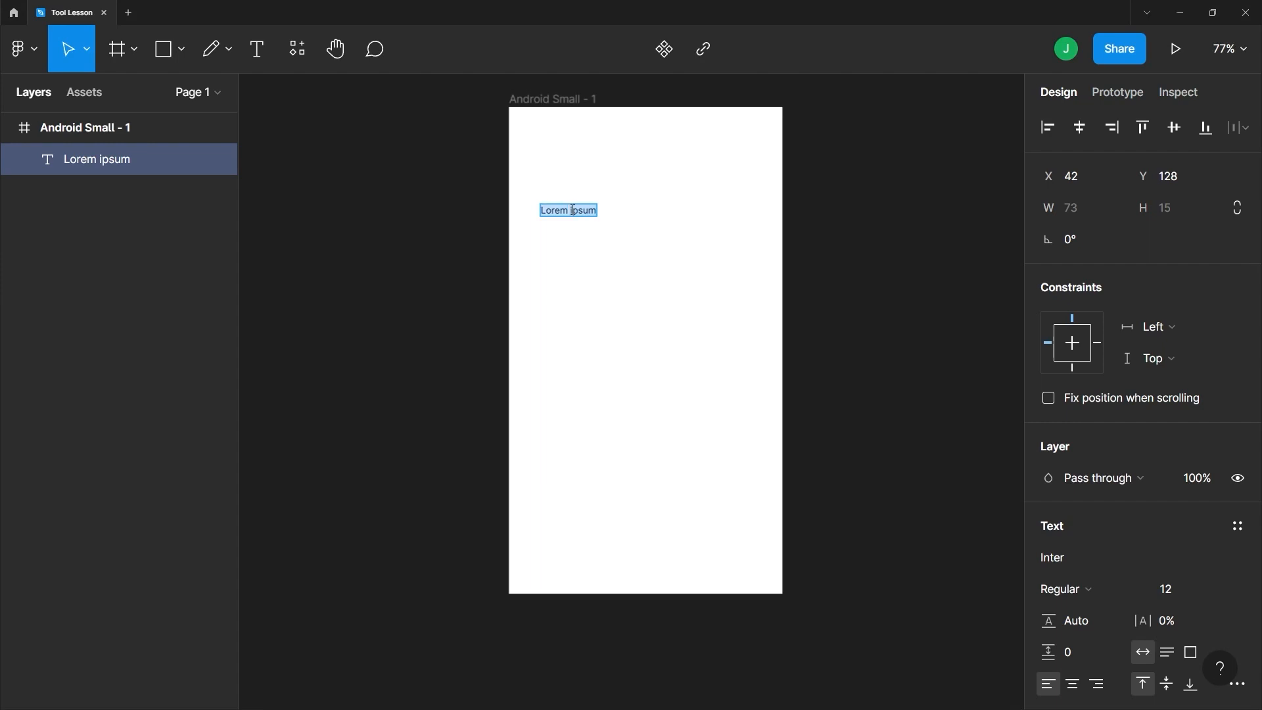
key("ctrl+v")
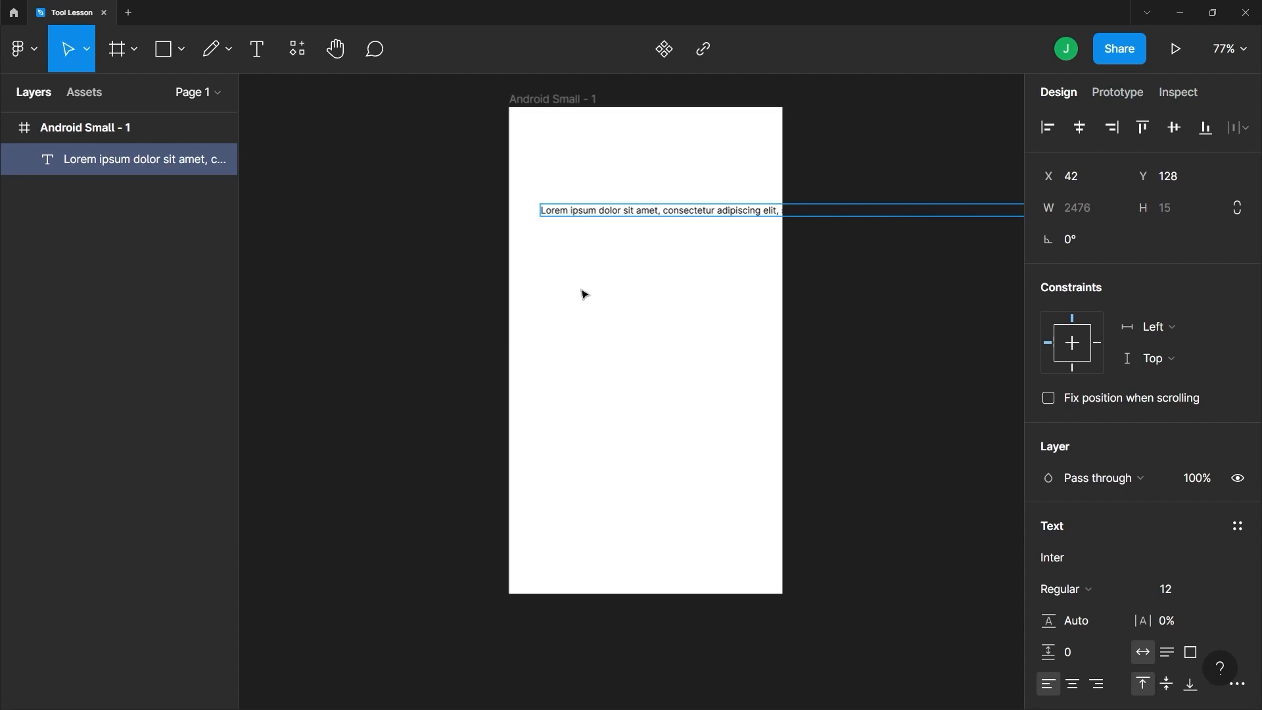
key("Escape")
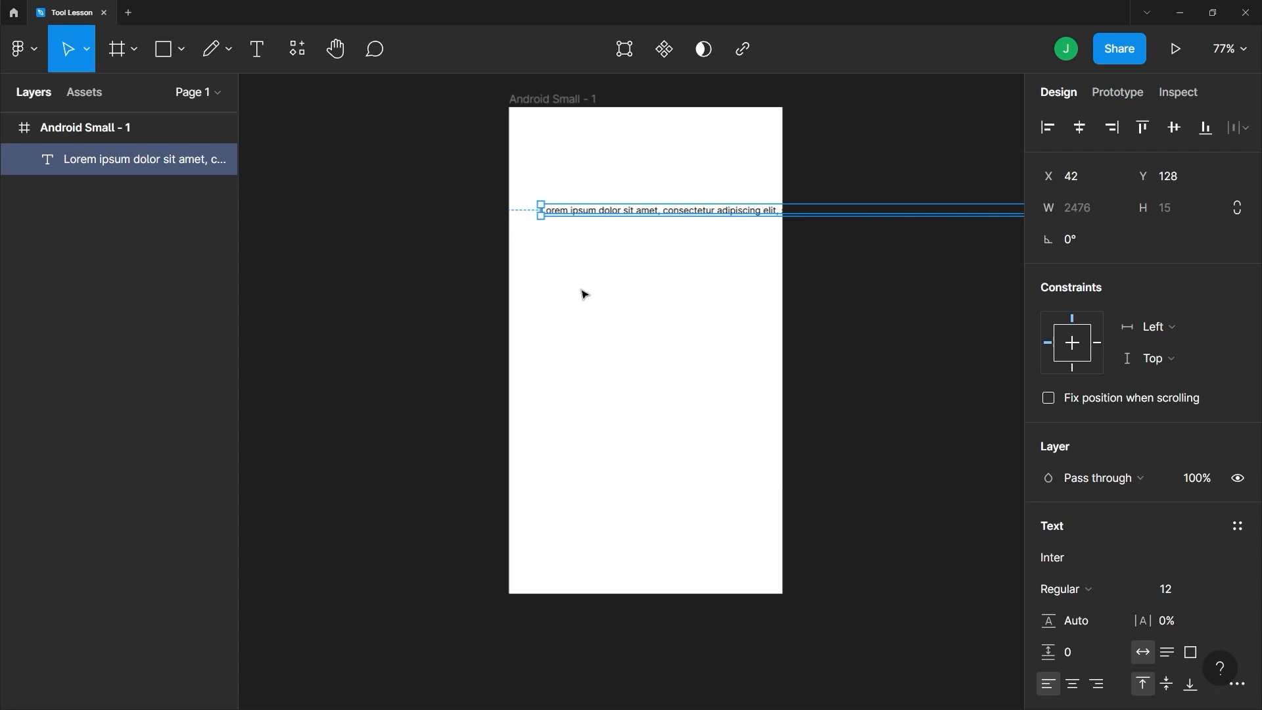
Draw a fixed-size text box about 173 × 154 below the text line and fill it with the full "Lorem ipsum dolor sit amet" paragraph
left_click(256, 49)
left_click_drag(538, 248, 671, 366)
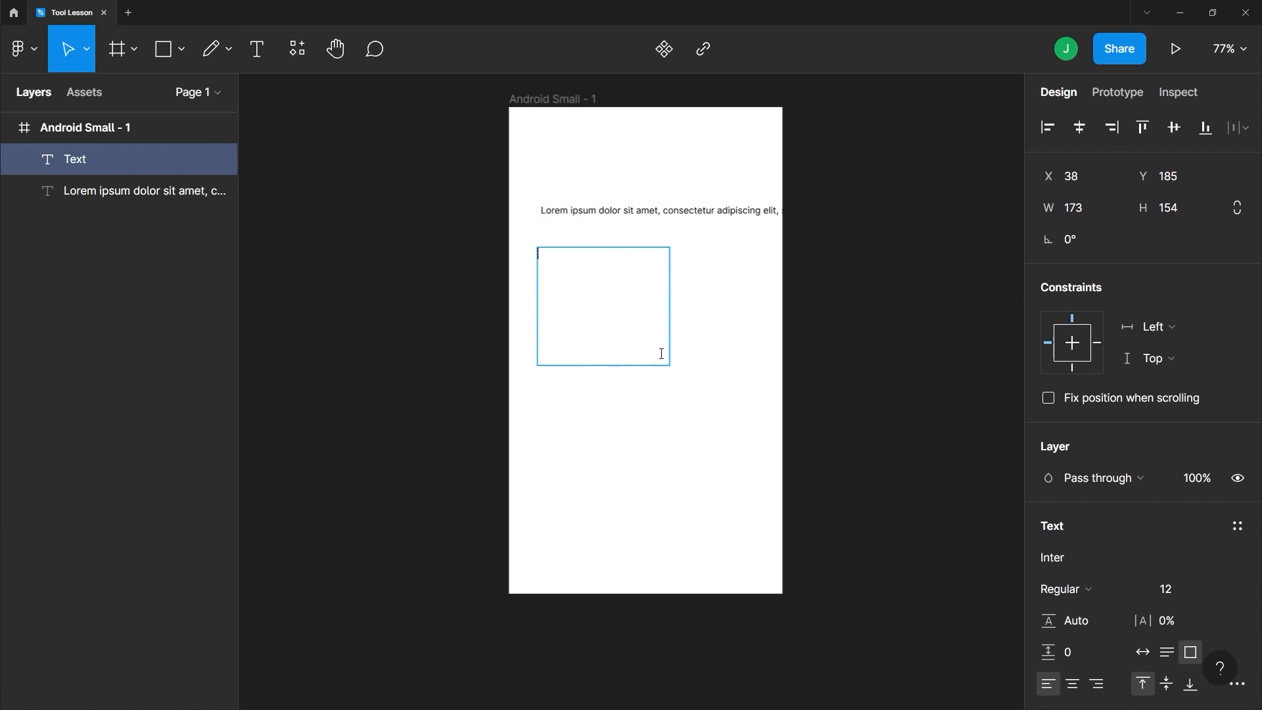
type("Lorem ipsum dolor sit amet, consectetur adipiscing elit, sed do eiusmod tempor incididunt ut labore et dolore magna aliqua. Ut enim ad minim veniam, quis nostrud exercitation ullamco laboris nisi ut aliquip ex ea commodo consequat. Duis aute irure dolor in reprehenderit in voluptate velit esse cillum dolore eu fugiat nulla pariatur. Excepteur sint occaecat cupidatat non proident, sunt in culpa qui officia deserunt mollit anim id est laborum")
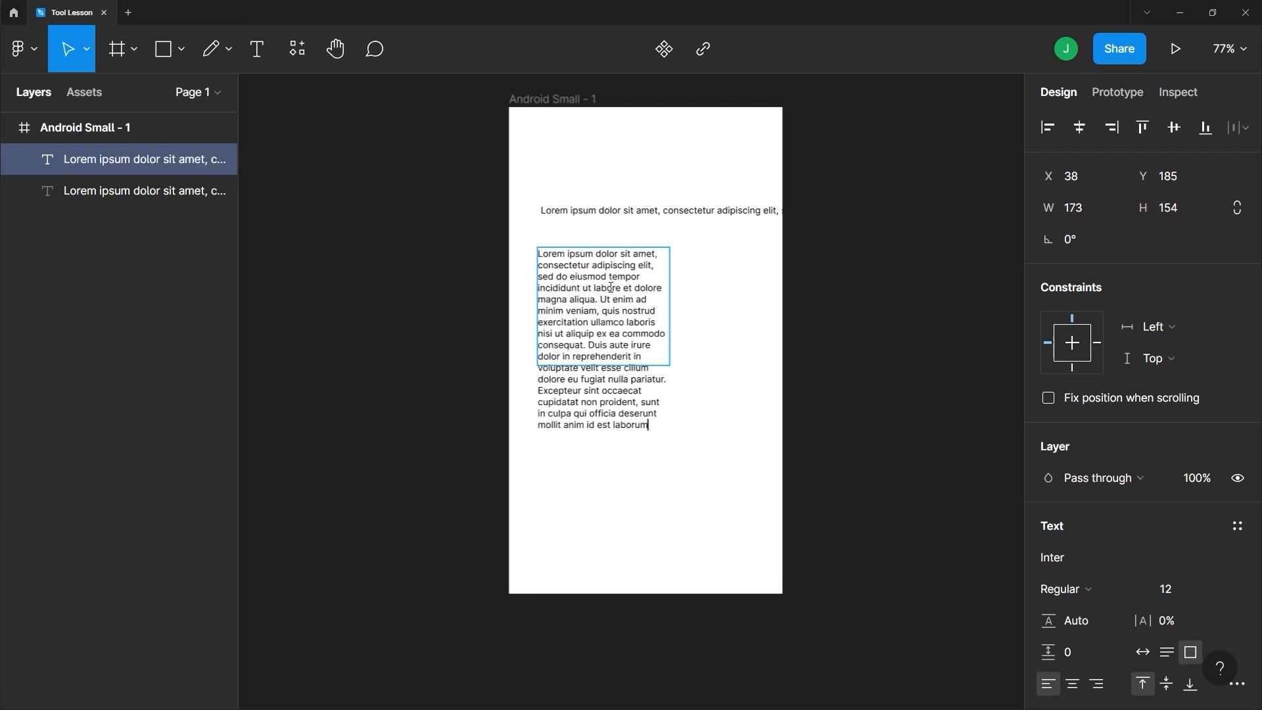
Enlarge the paragraph's text box in width and height from its lower right corner and deselect it
left_click(672, 367)
key("Escape")
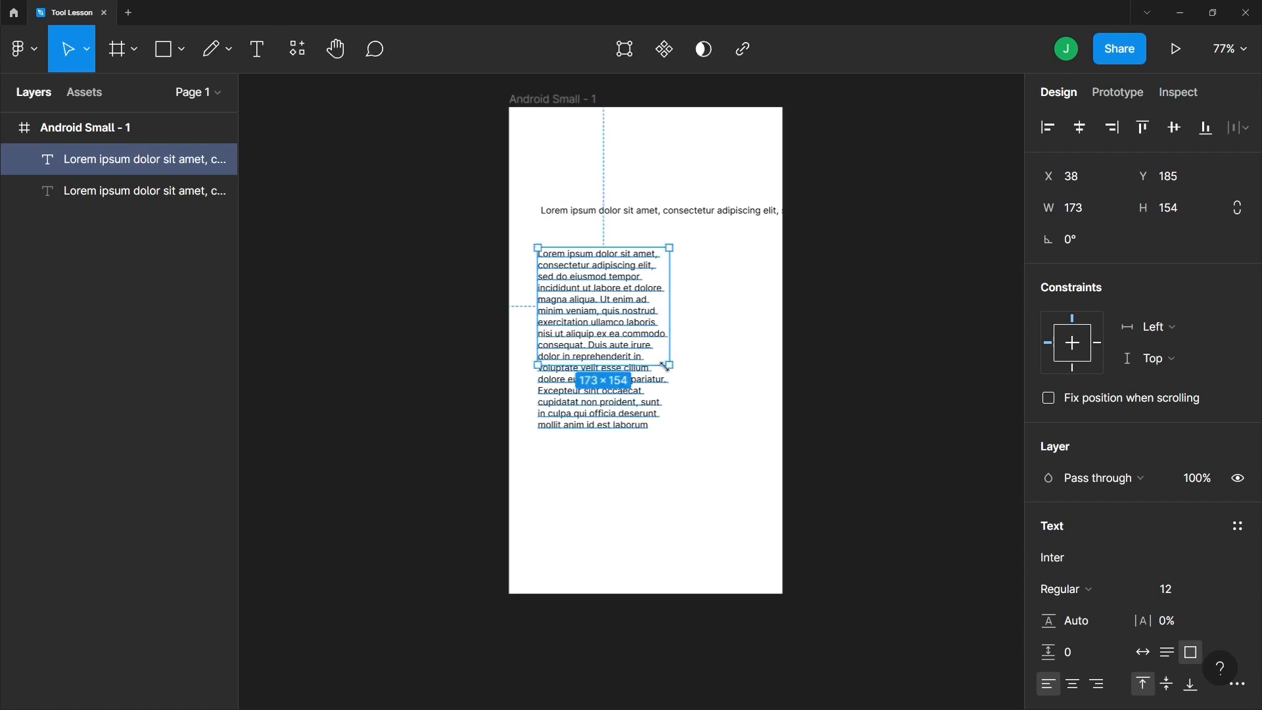
left_click_drag(666, 367, 714, 402)
left_click(408, 144)
Create a component from a 100 × 100 rectangle placed below the paragraph and move it to about X 54, Y 404
left_click(301, 54)
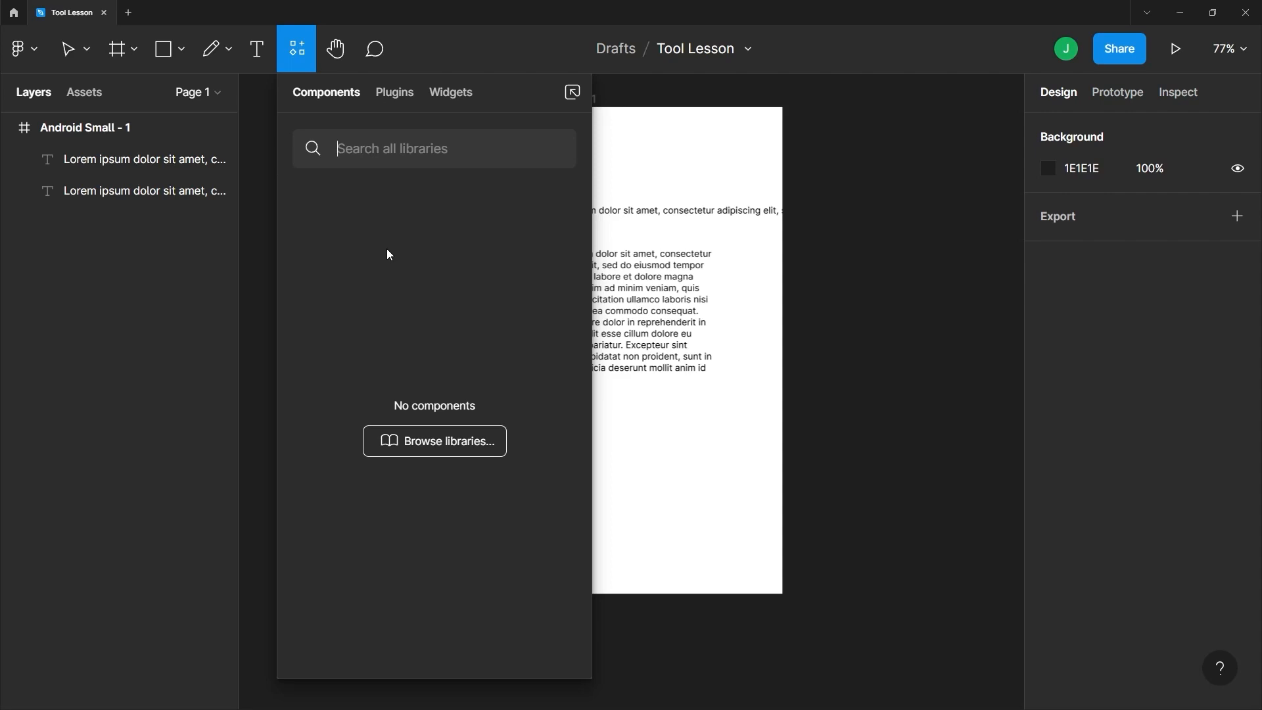
left_click(186, 66)
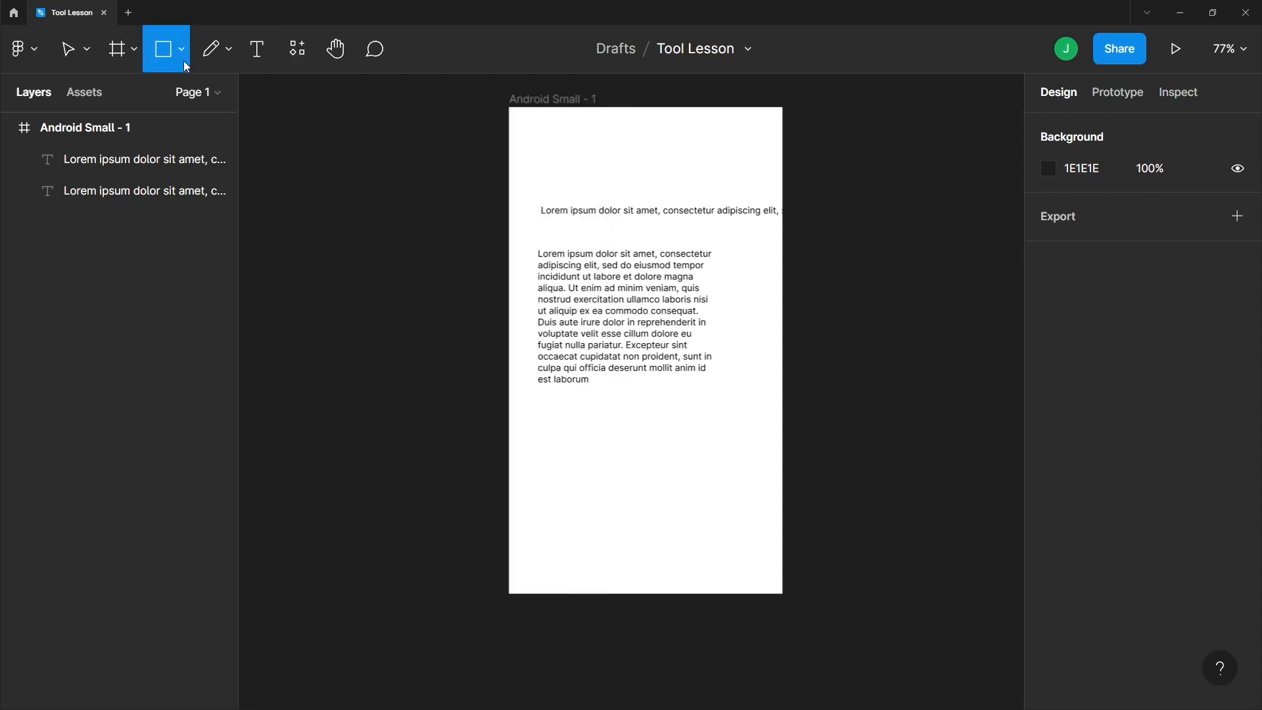
left_click(549, 439)
right_click(551, 440)
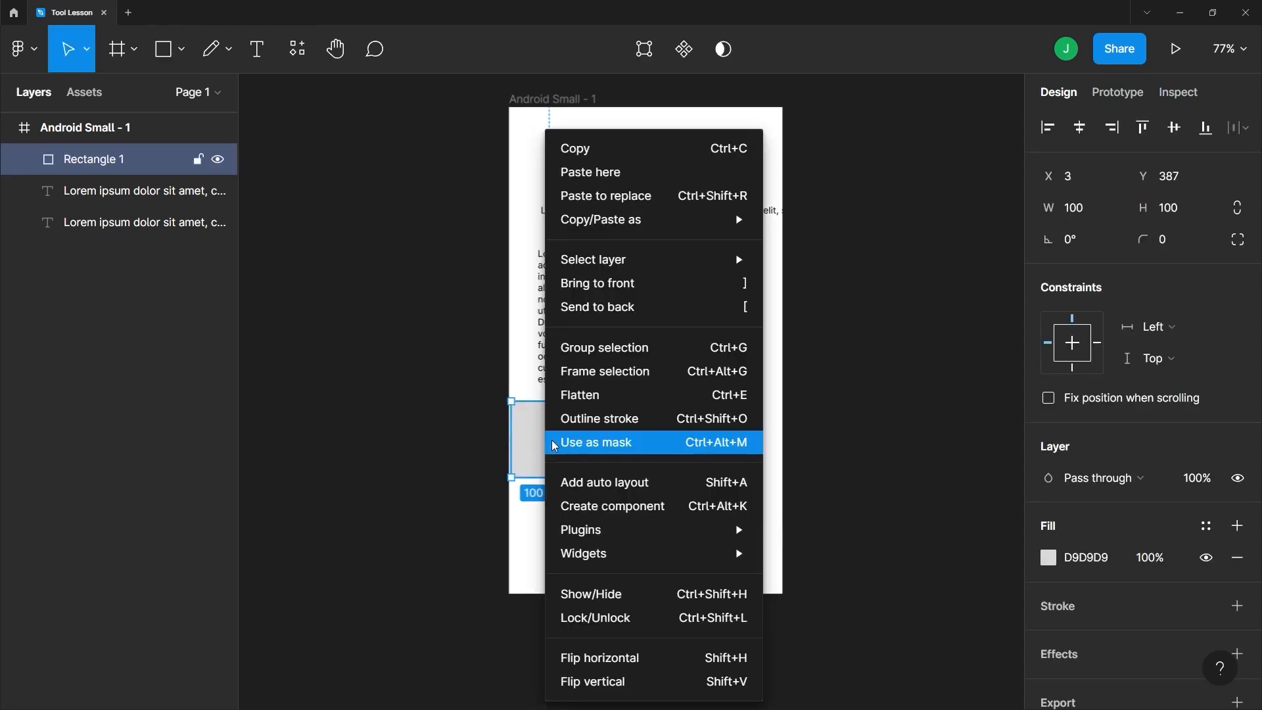
left_click(609, 511)
left_click_drag(563, 445, 599, 463)
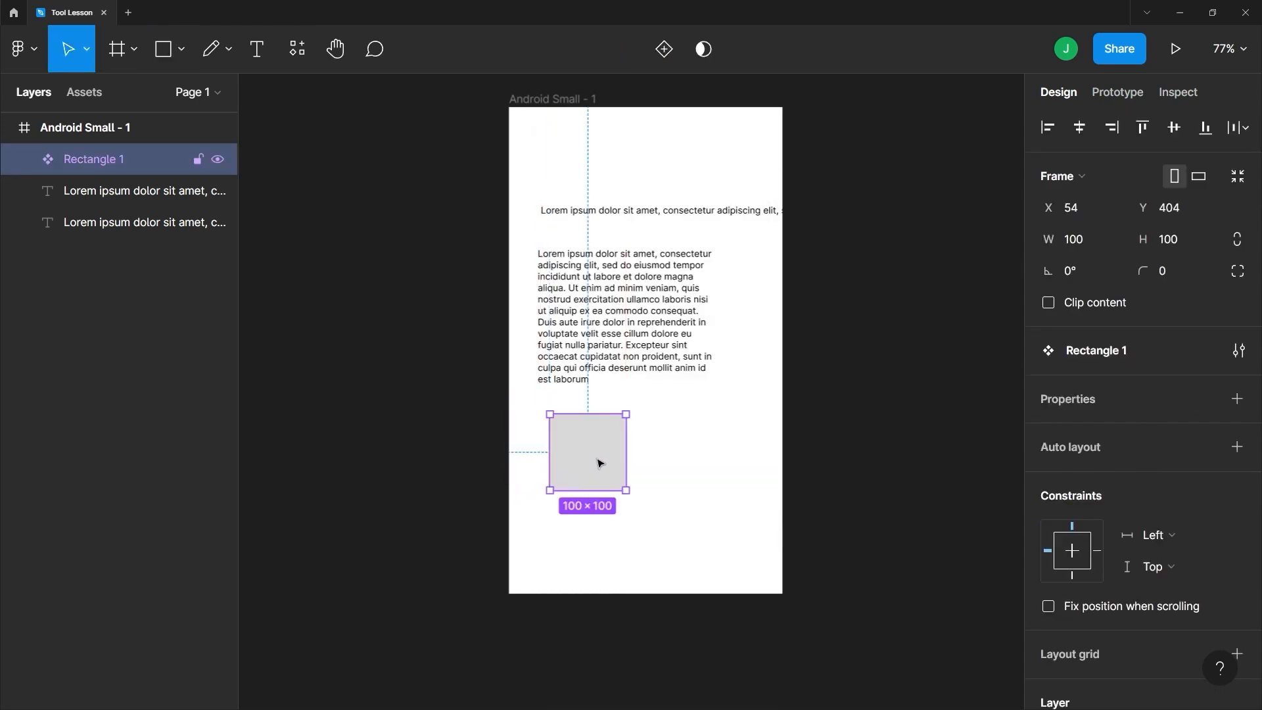
Insert an instance of the local Rectangle 1 component at about X 225, Y 388, right of the original
left_click(297, 52)
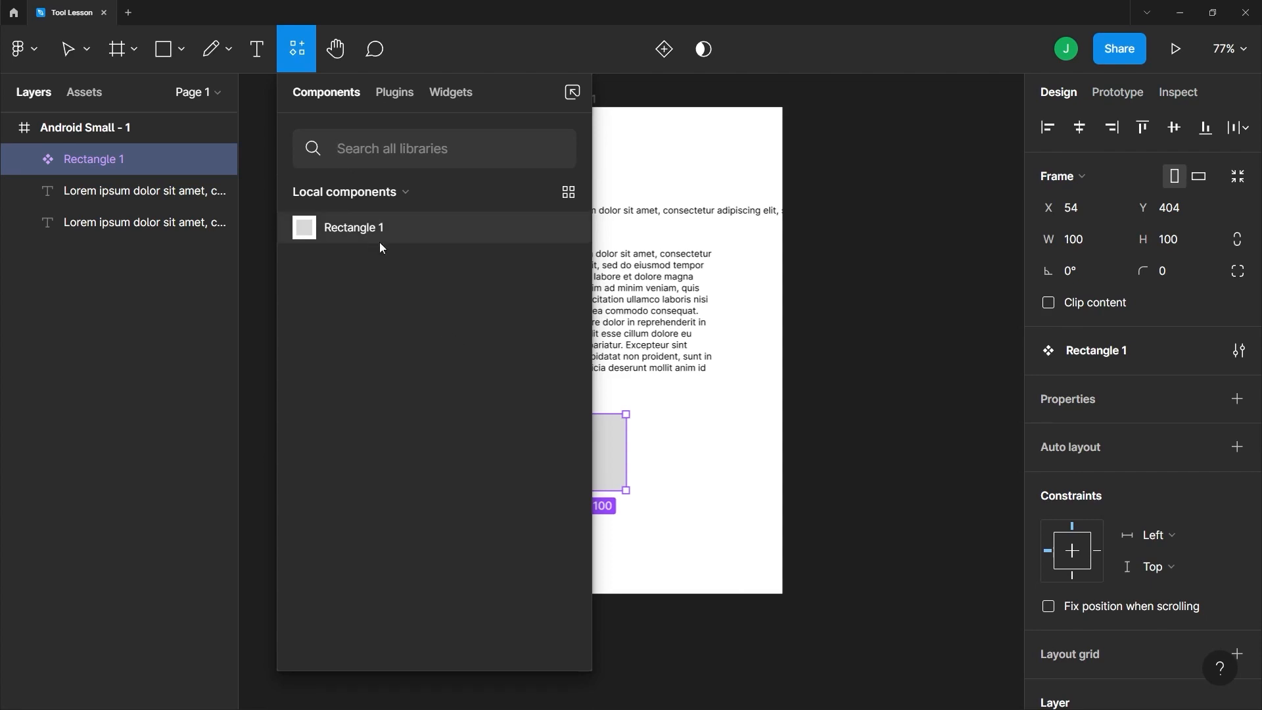
left_click_drag(380, 242, 721, 447)
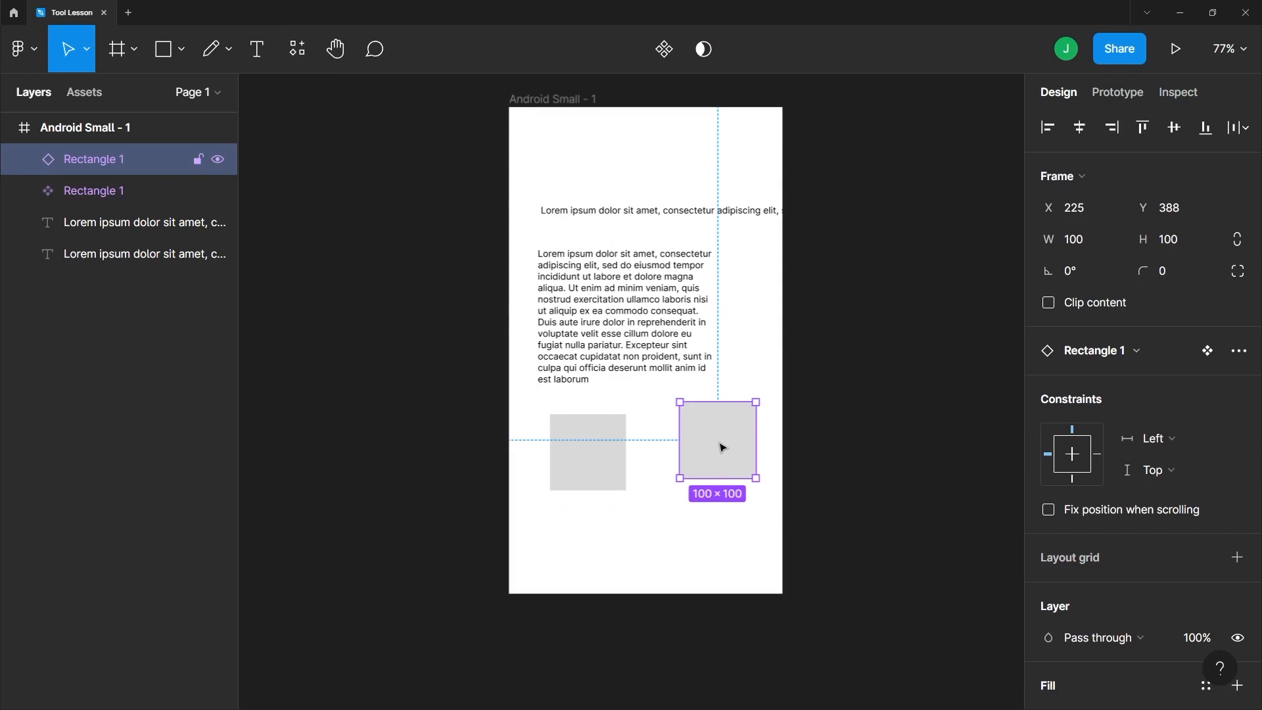
Browse the community plugins and then the community widgets available for the file
left_click(295, 54)
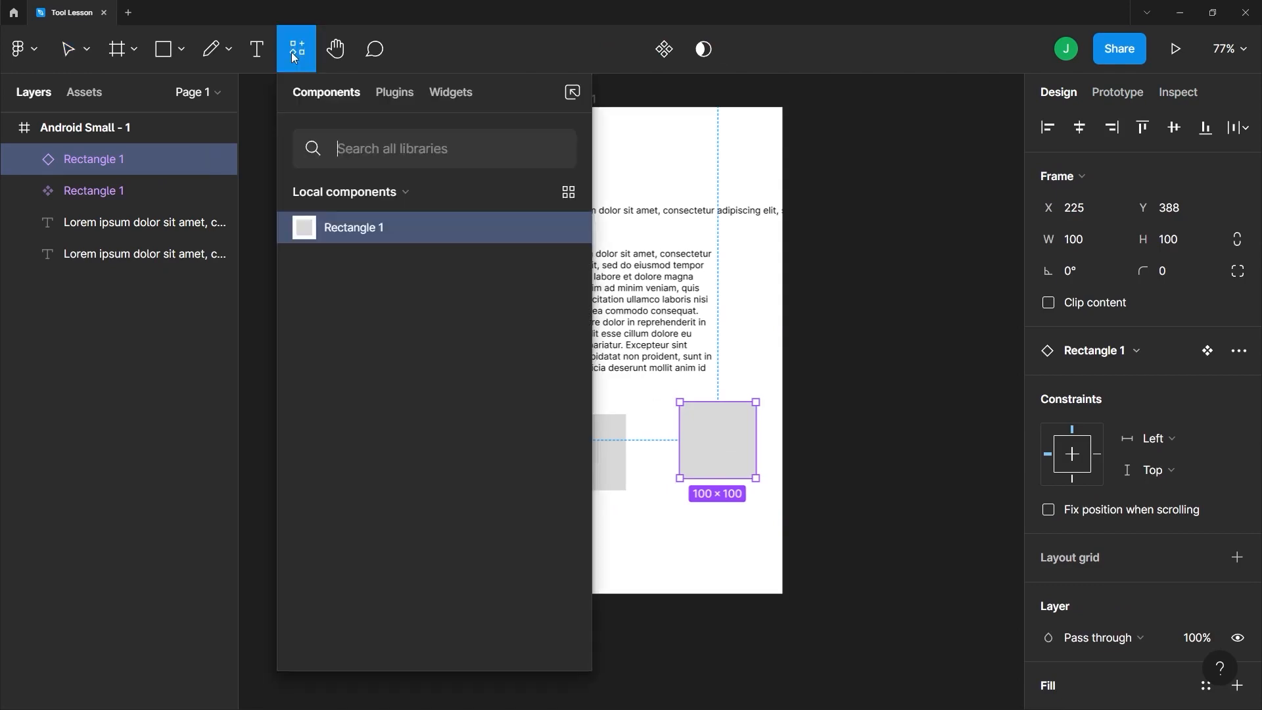
left_click(403, 97)
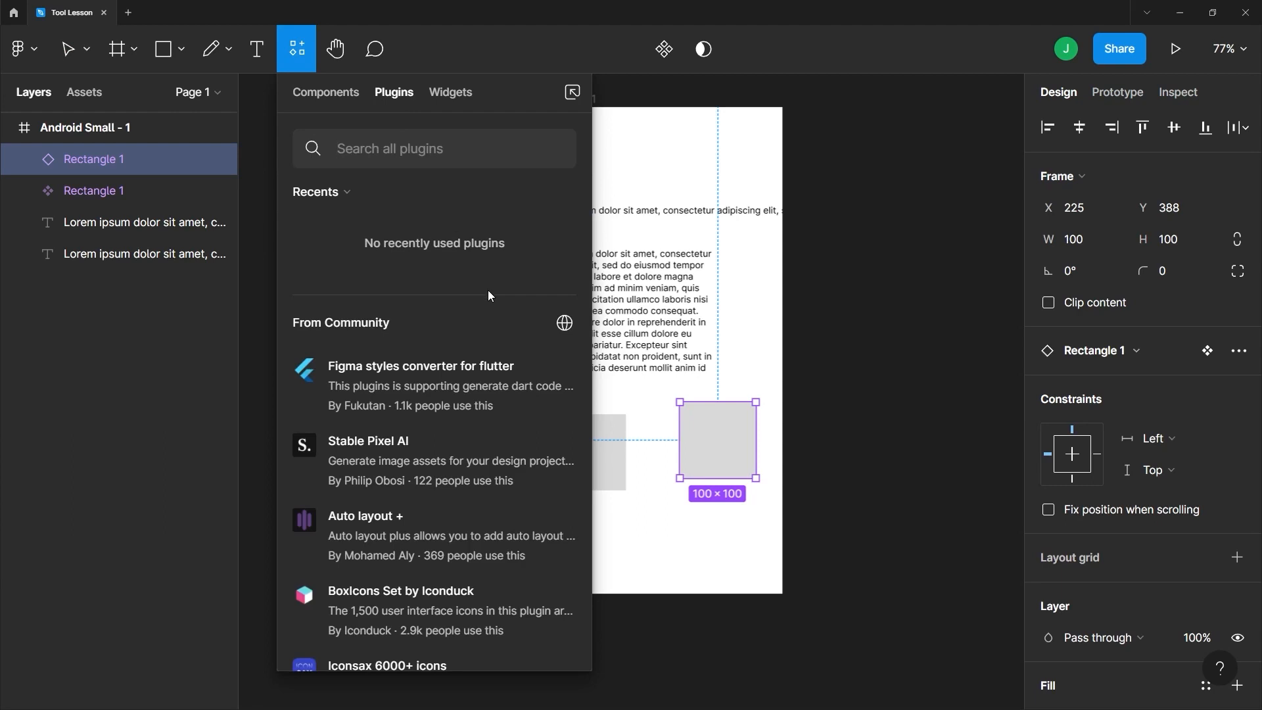
scroll(454, 316, "down", 1)
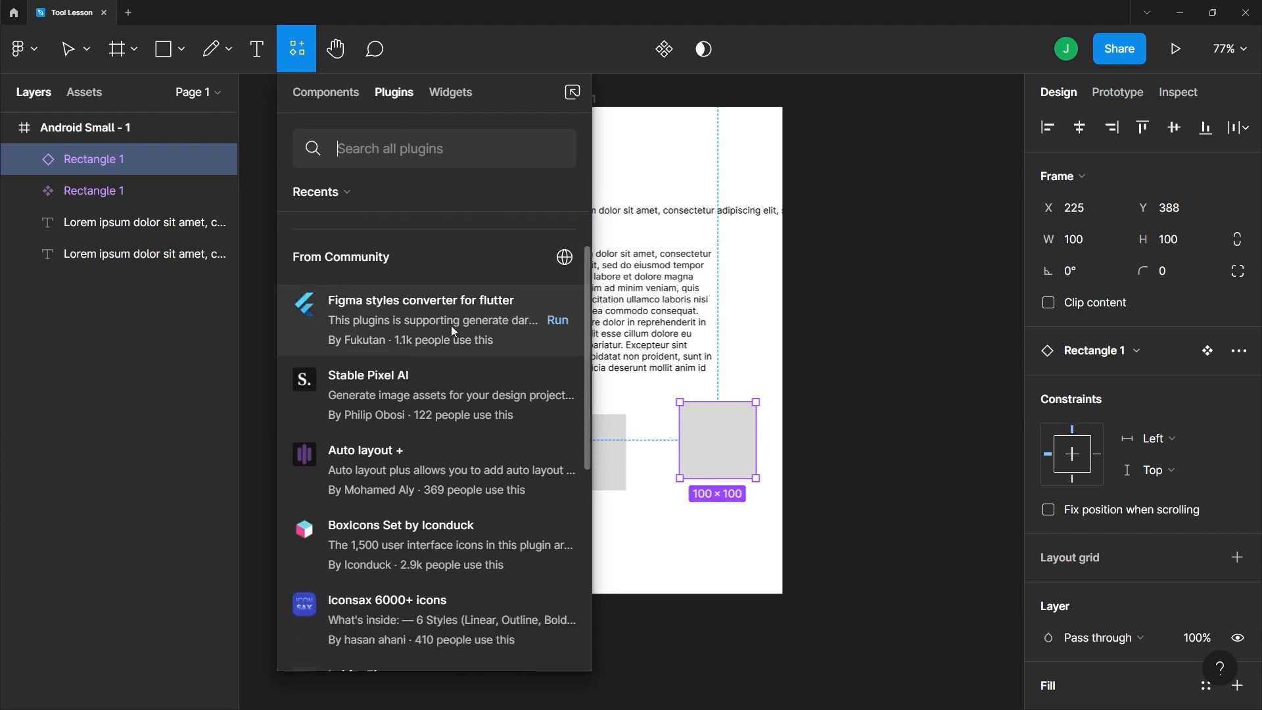
scroll(451, 322, "down", 1)
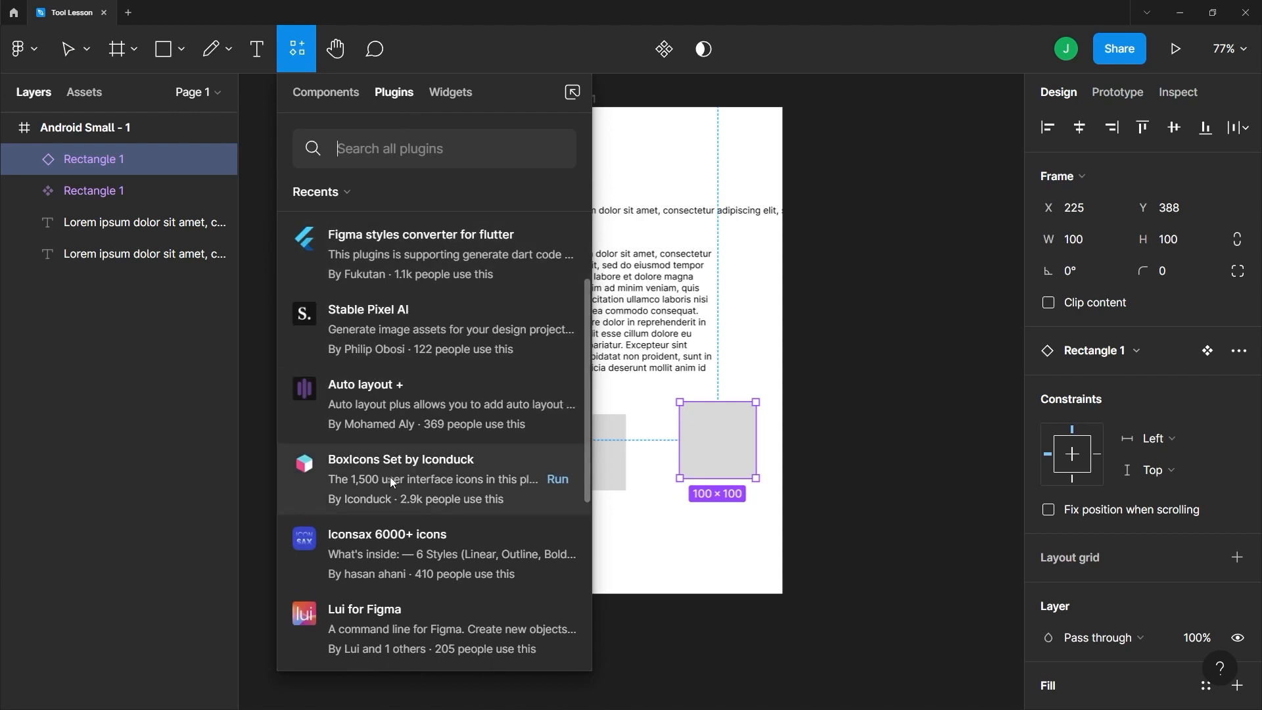
scroll(390, 477, "down", 1)
scroll(487, 498, "down", 1)
scroll(483, 501, "down", 3)
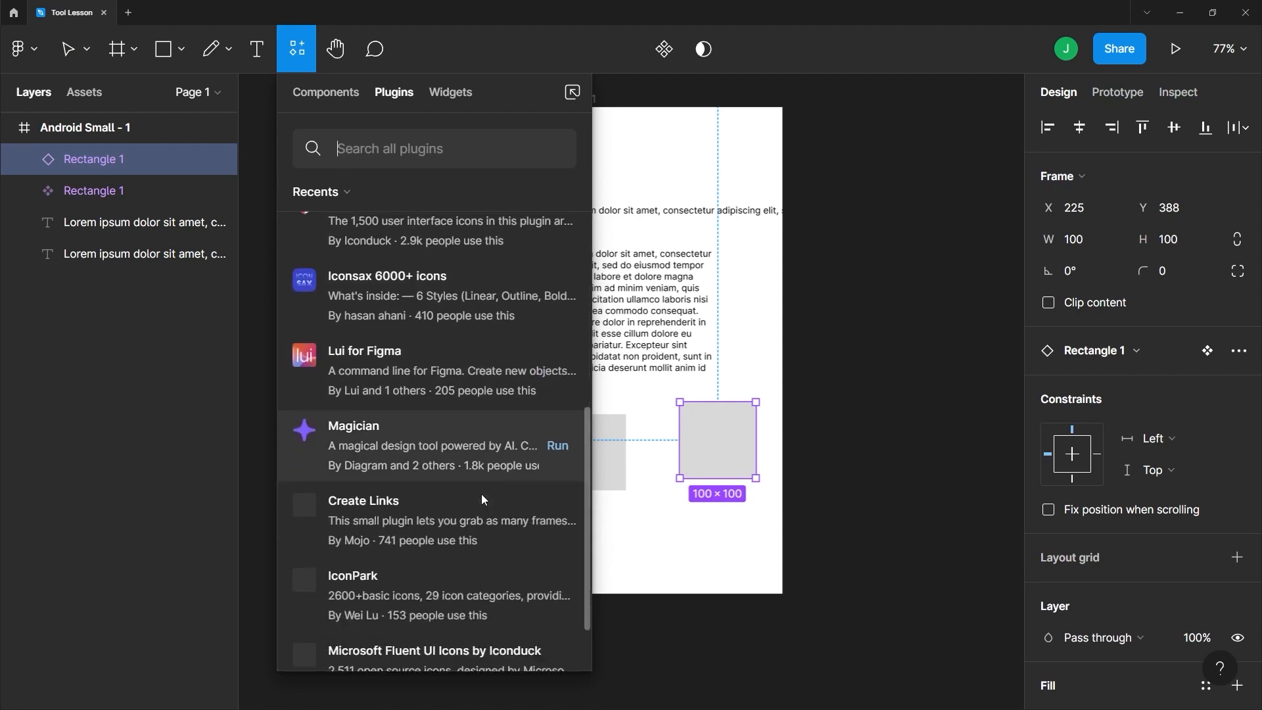
scroll(513, 501, "up", 6)
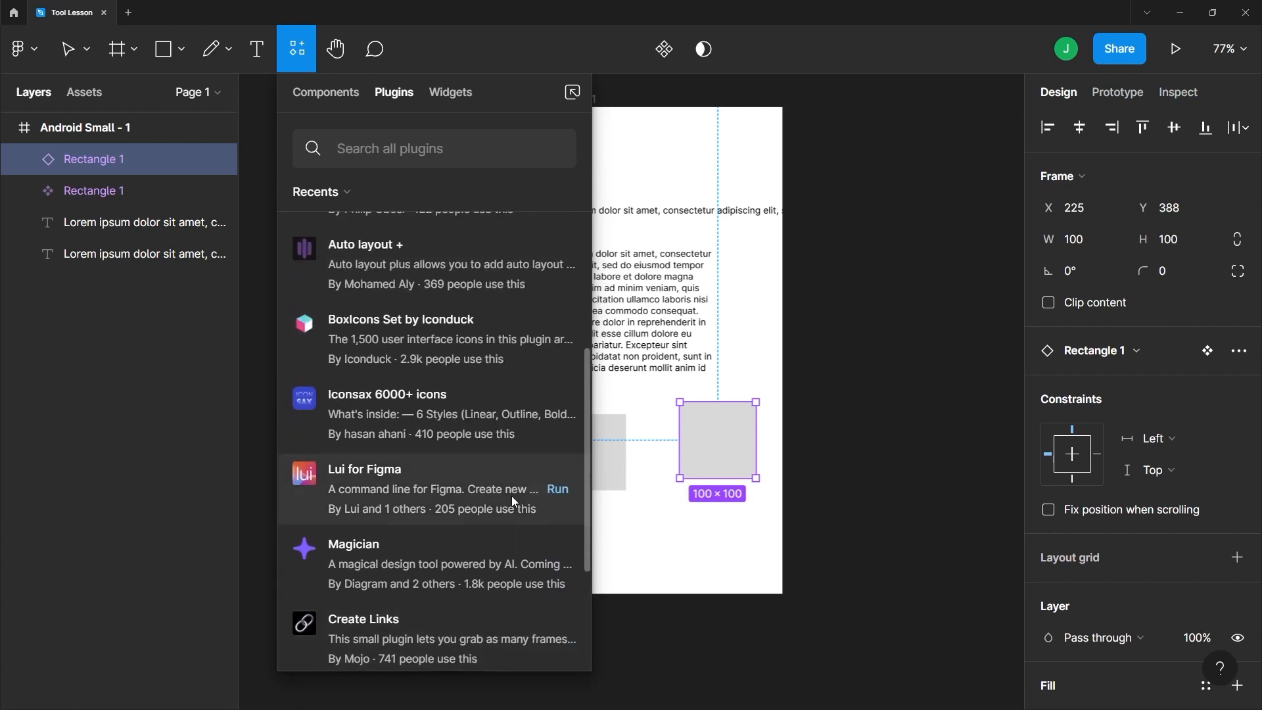
left_click(450, 93)
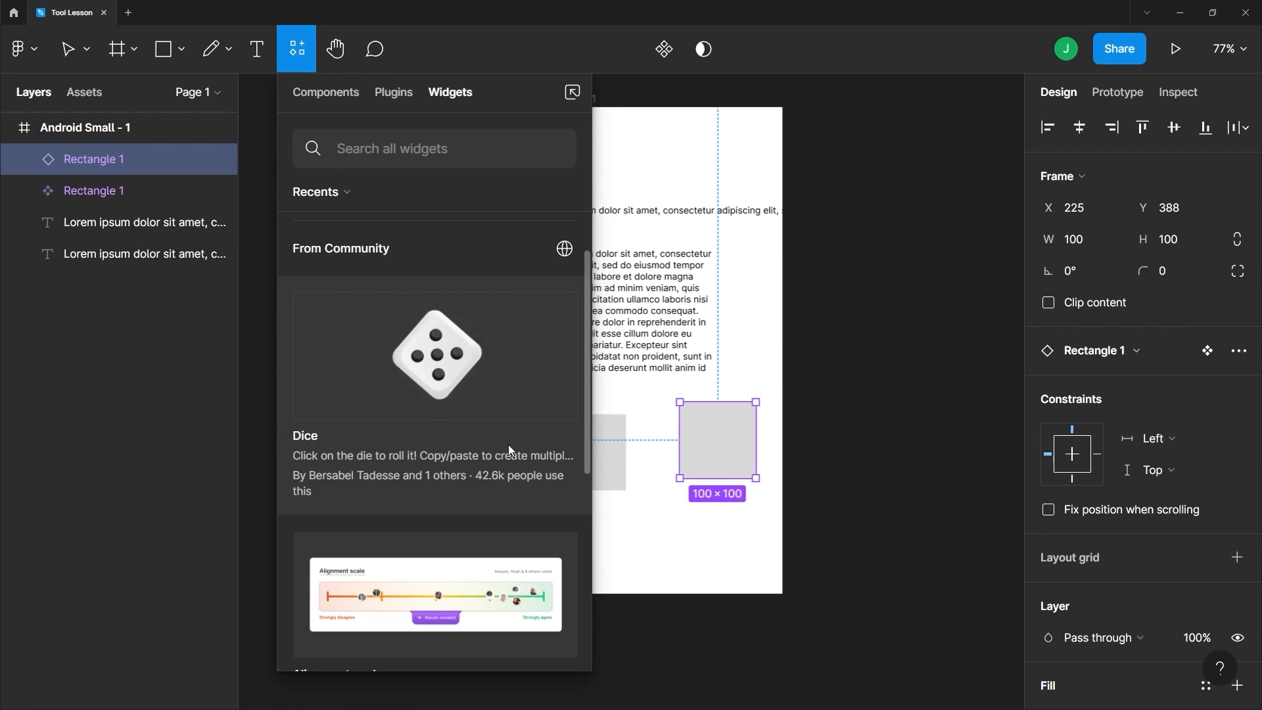
scroll(538, 484, "down", 5)
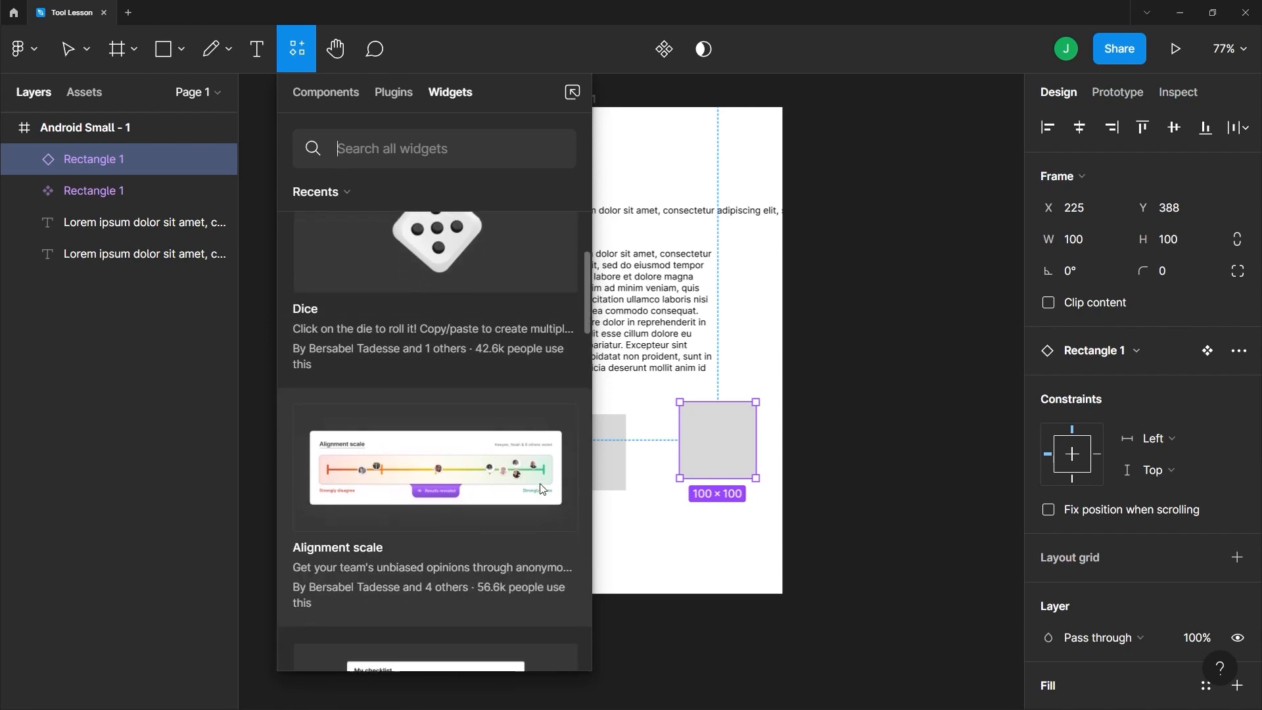
scroll(540, 486, "down", 8)
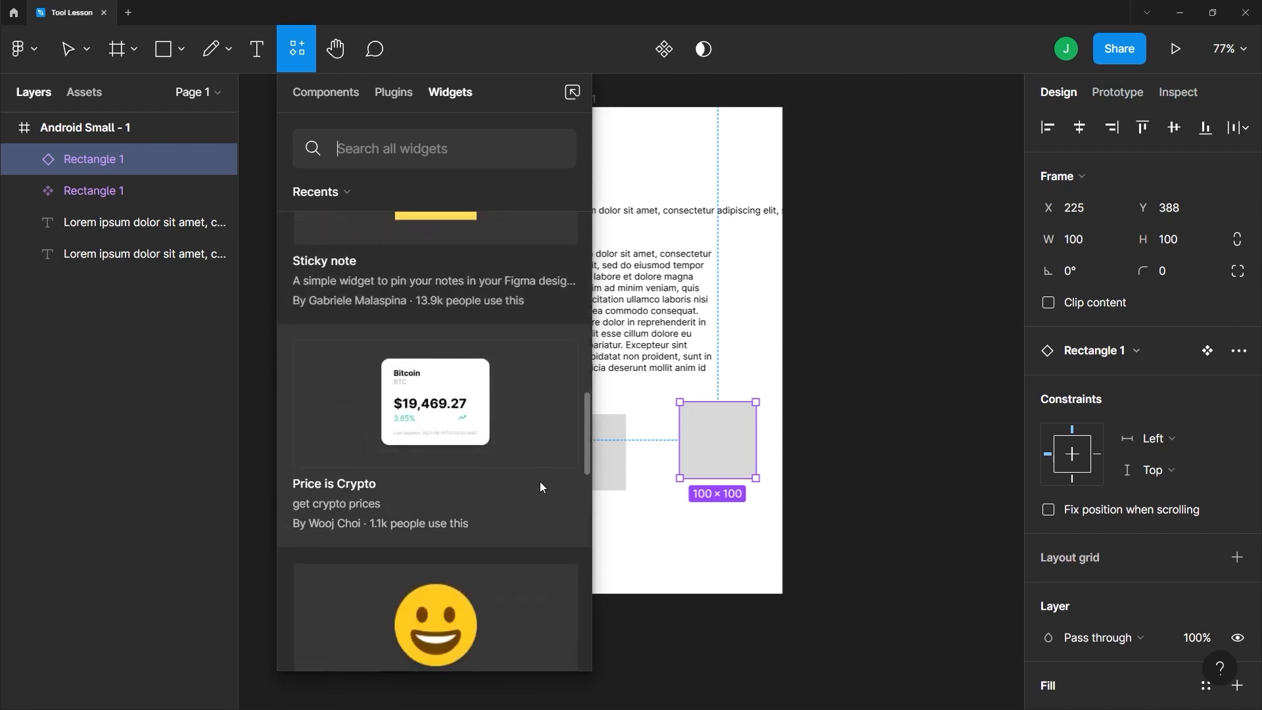
Post the comment "Hello there" on the Android Small - 1 frame, in the empty area above the single text line
left_click(337, 56)
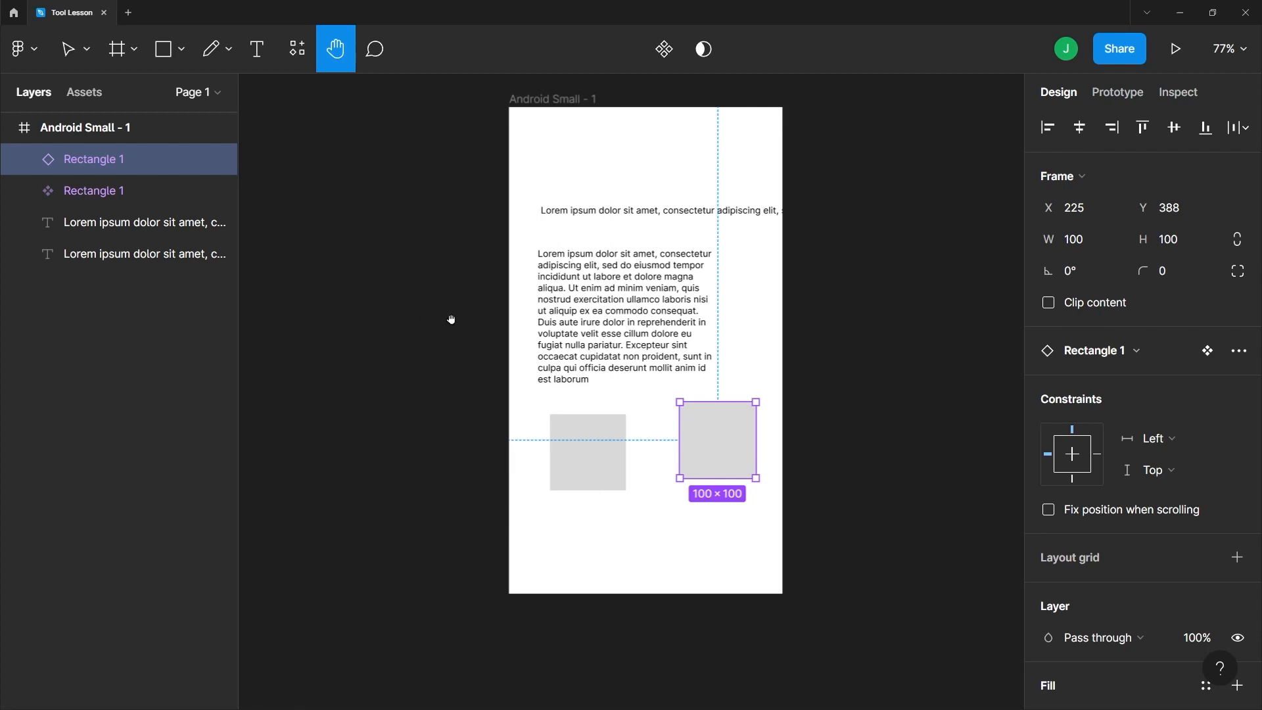
left_click_drag(451, 319, 427, 311)
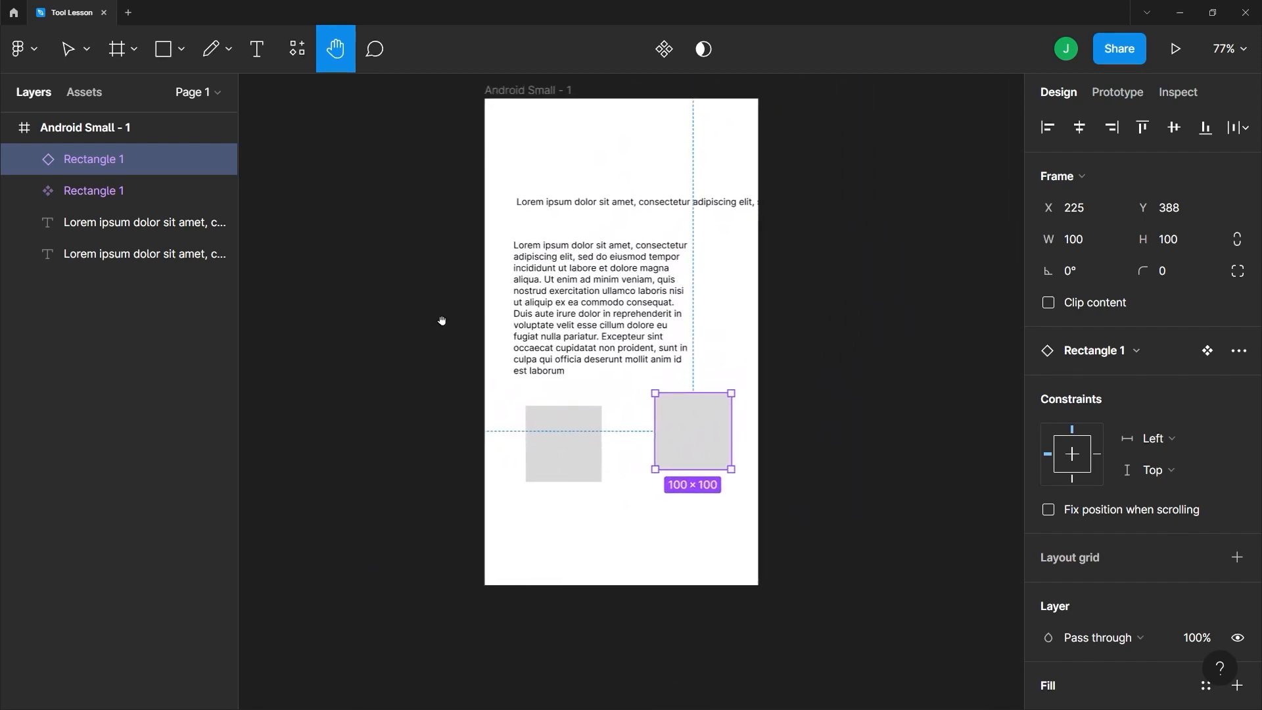
left_click(384, 61)
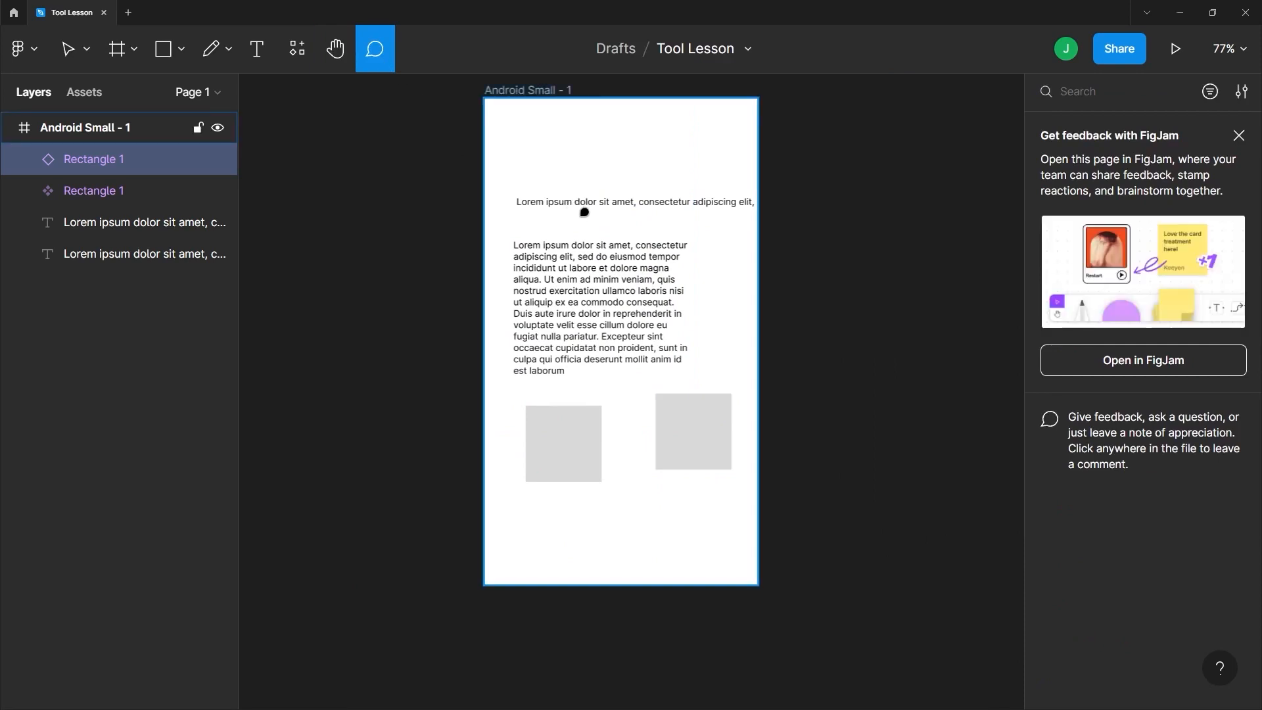
left_click(604, 163)
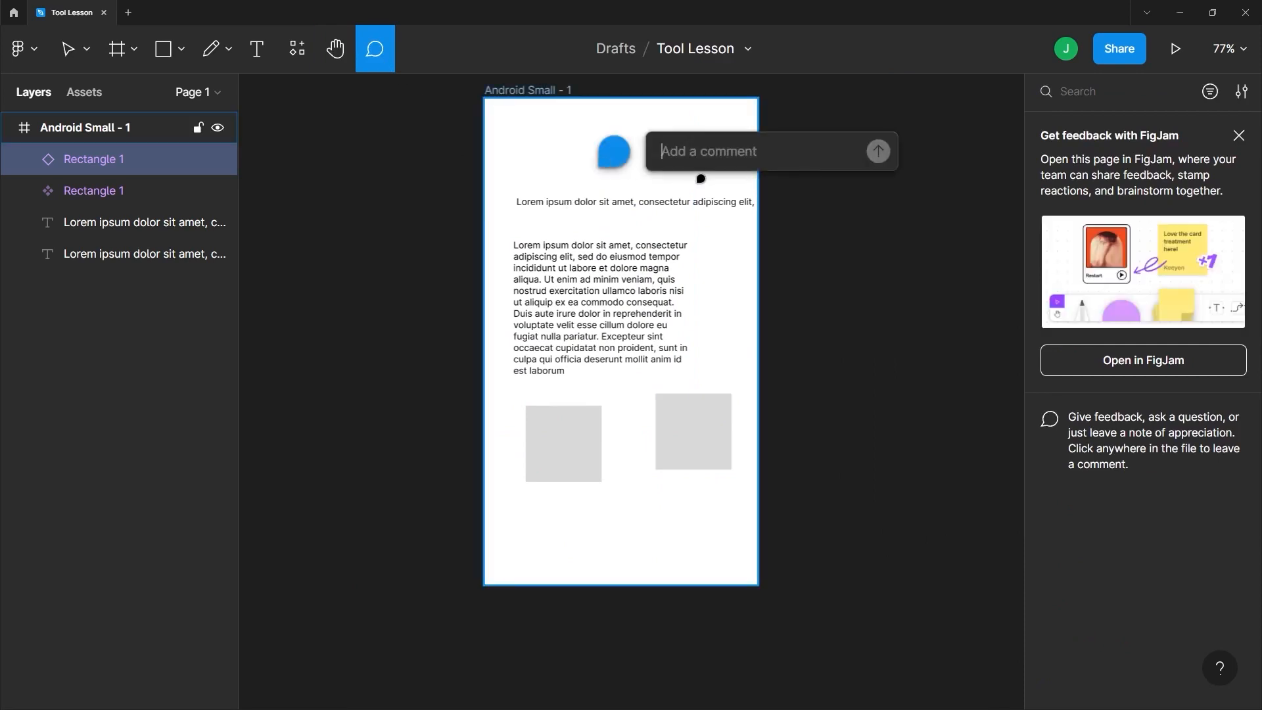
type("Hello there")
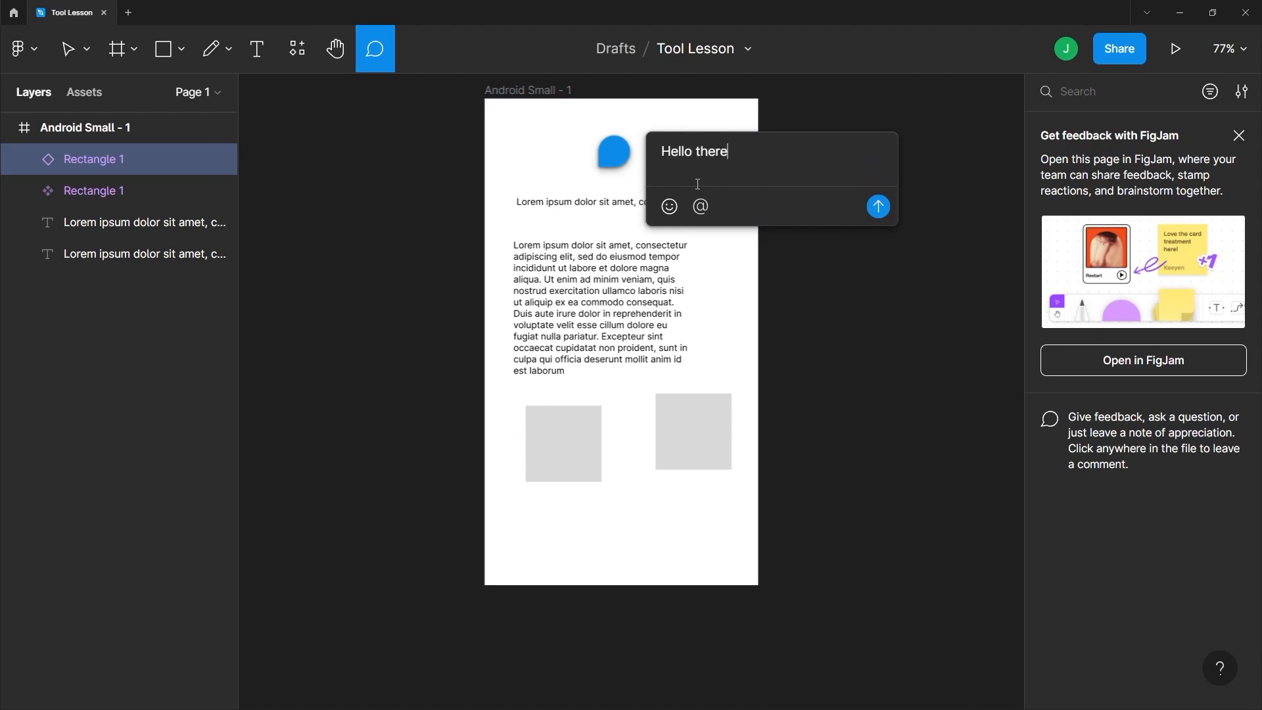
left_click(877, 211)
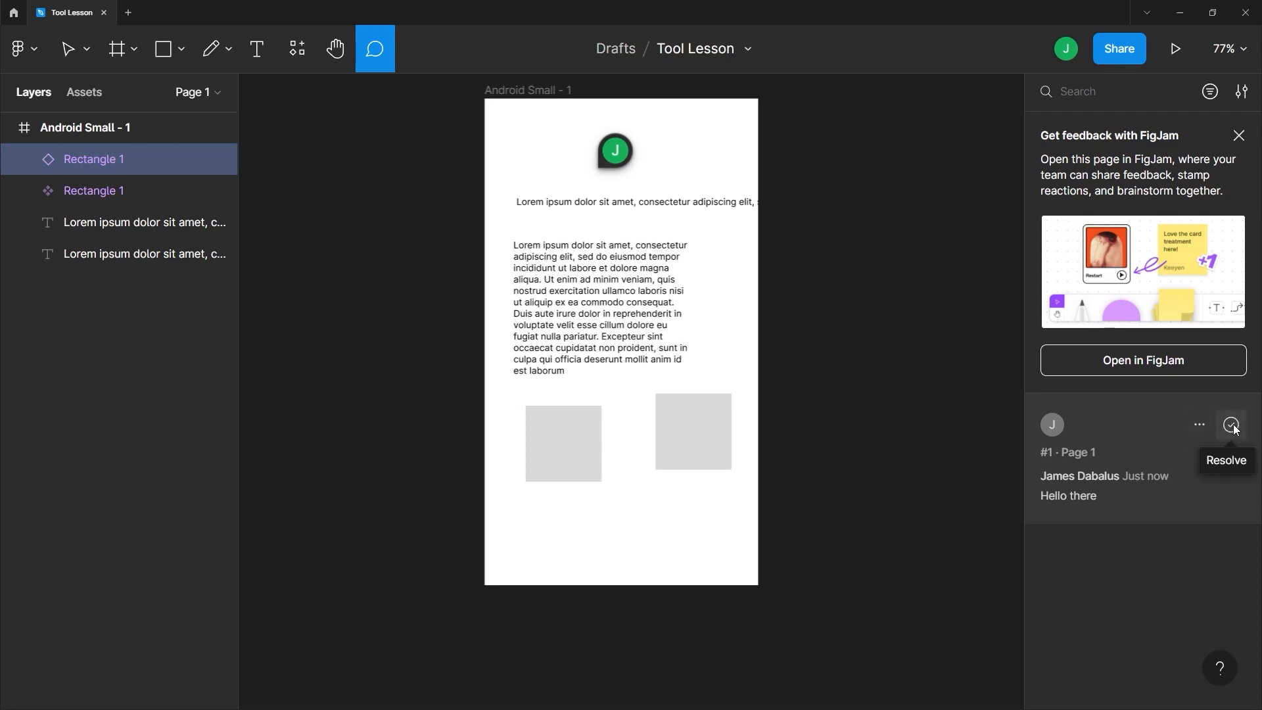
Examine the options of the "Hello there" comment in the comment list and in its opened thread, and close the thread
left_click(1200, 425)
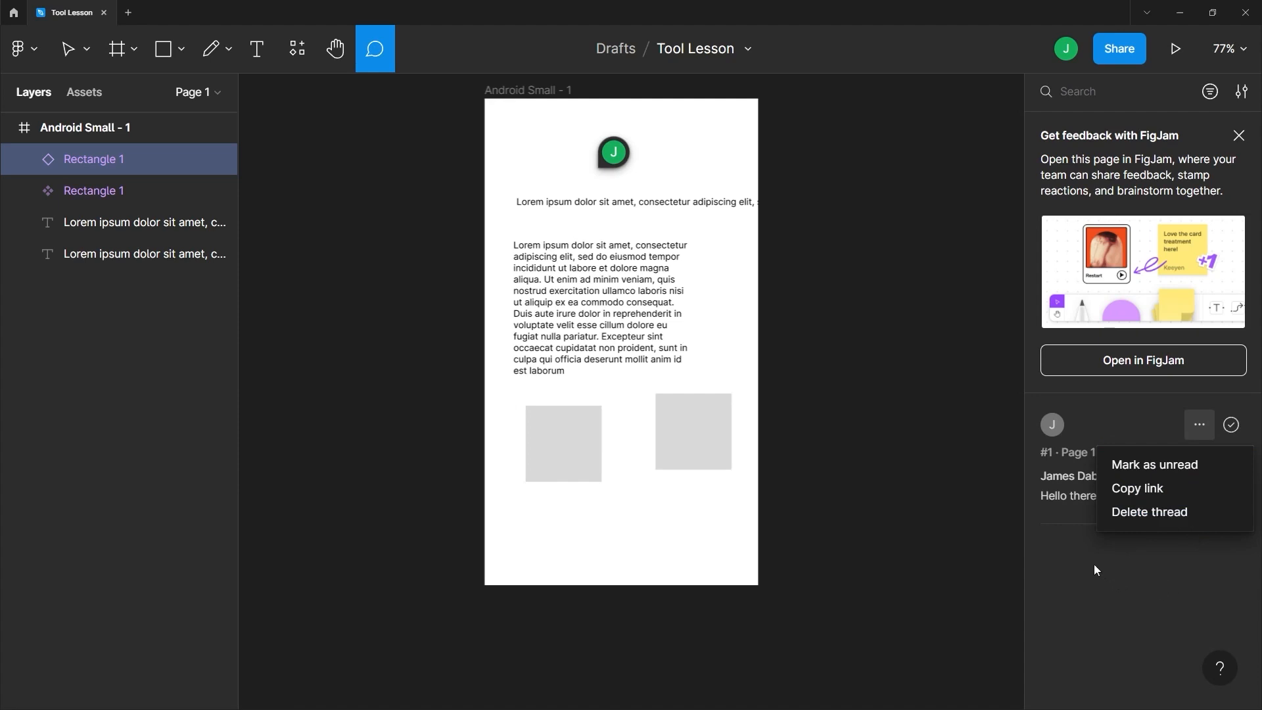
left_click(1070, 512)
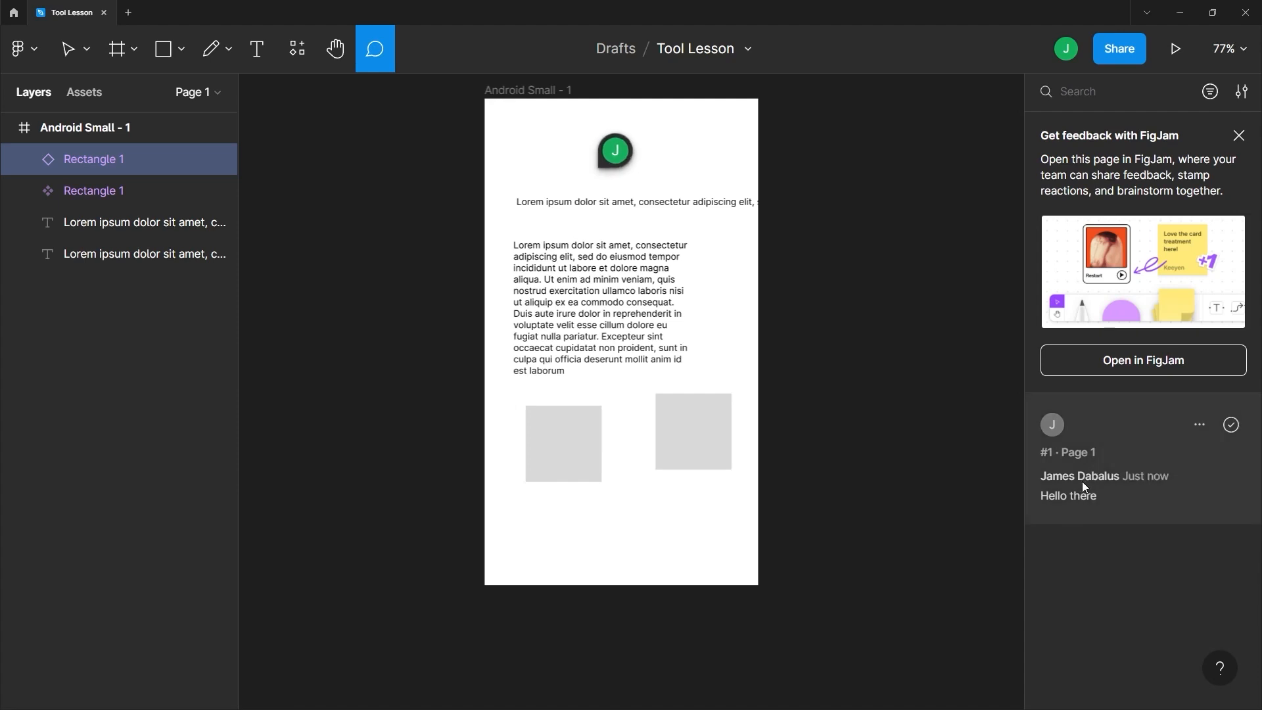
left_click(1098, 479)
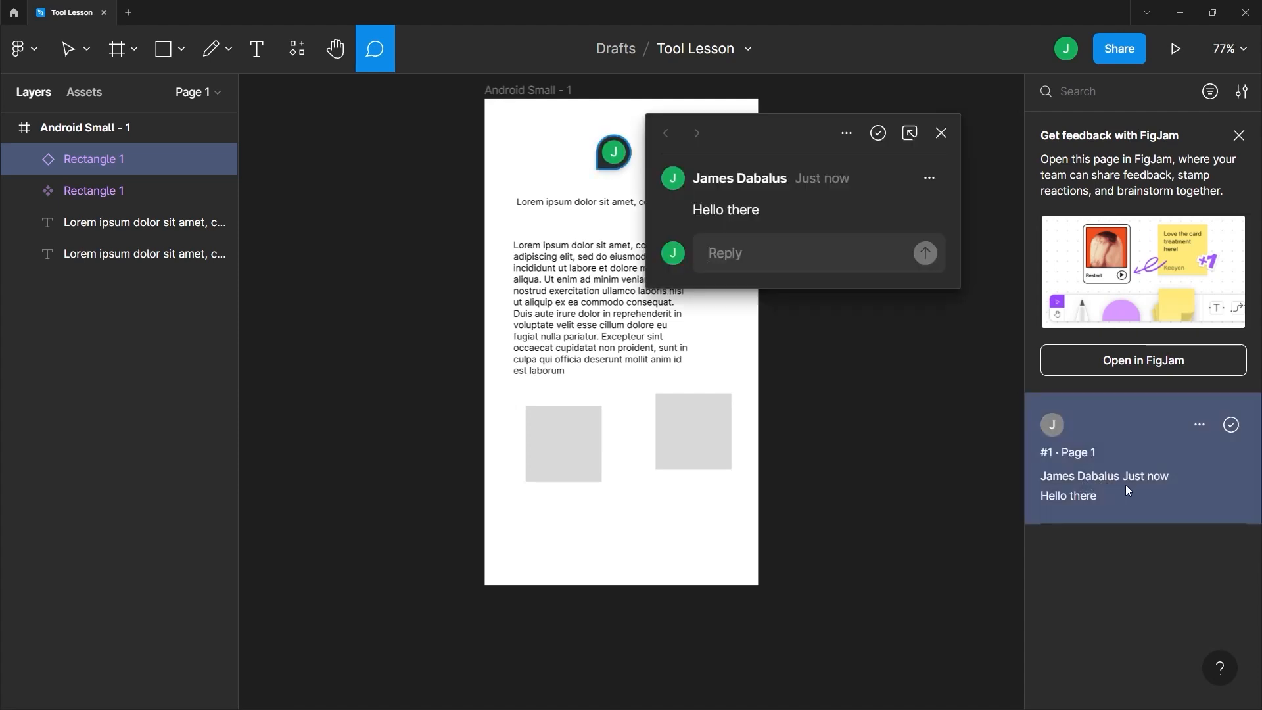
left_click(929, 177)
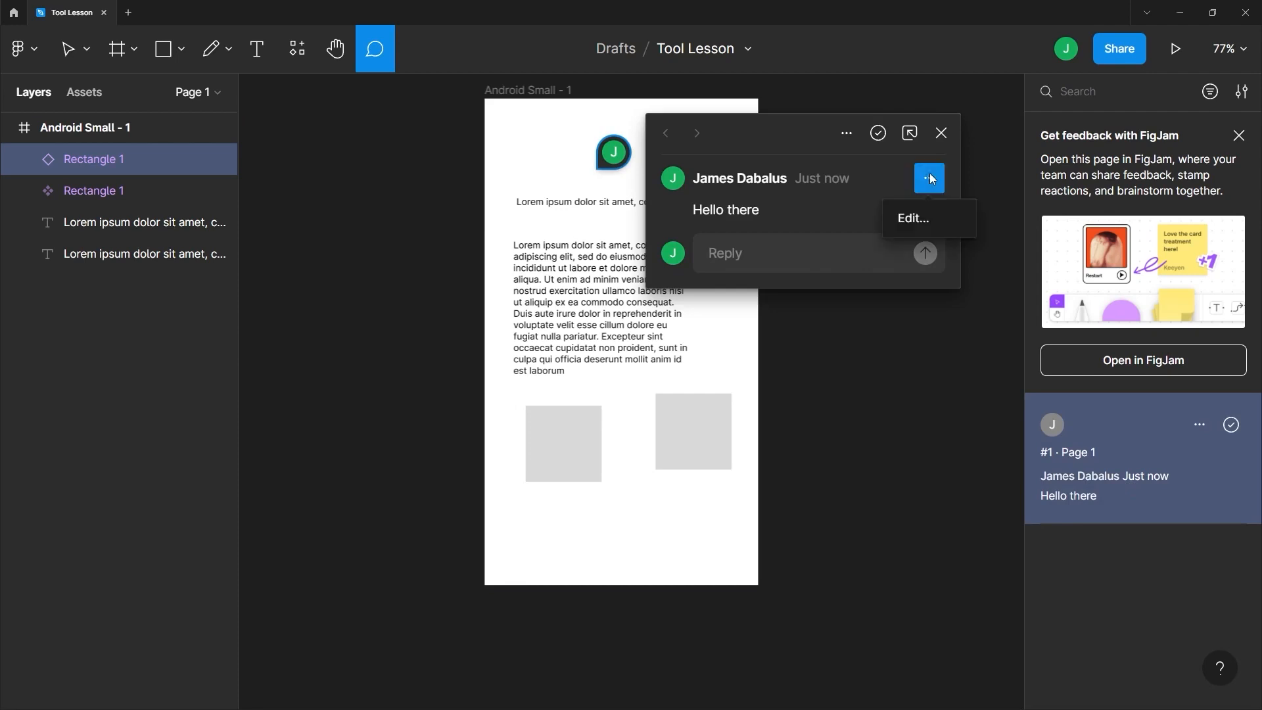
left_click(941, 133)
left_click(941, 133)
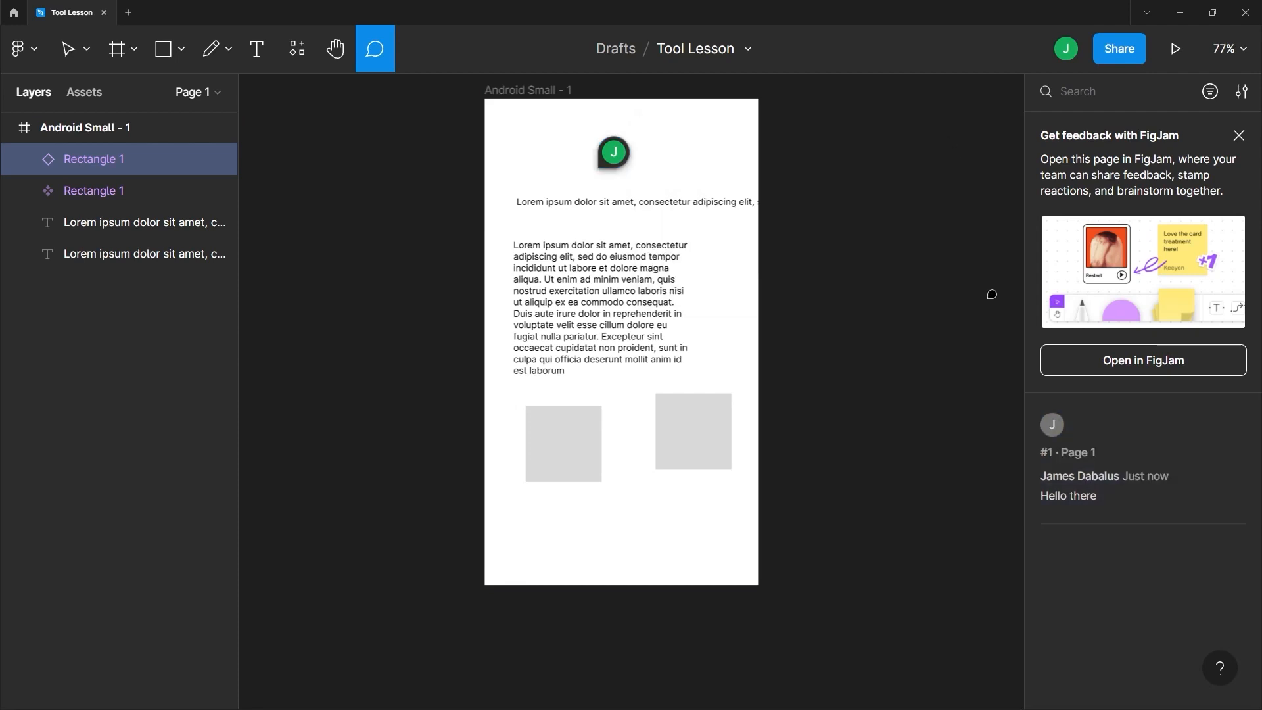